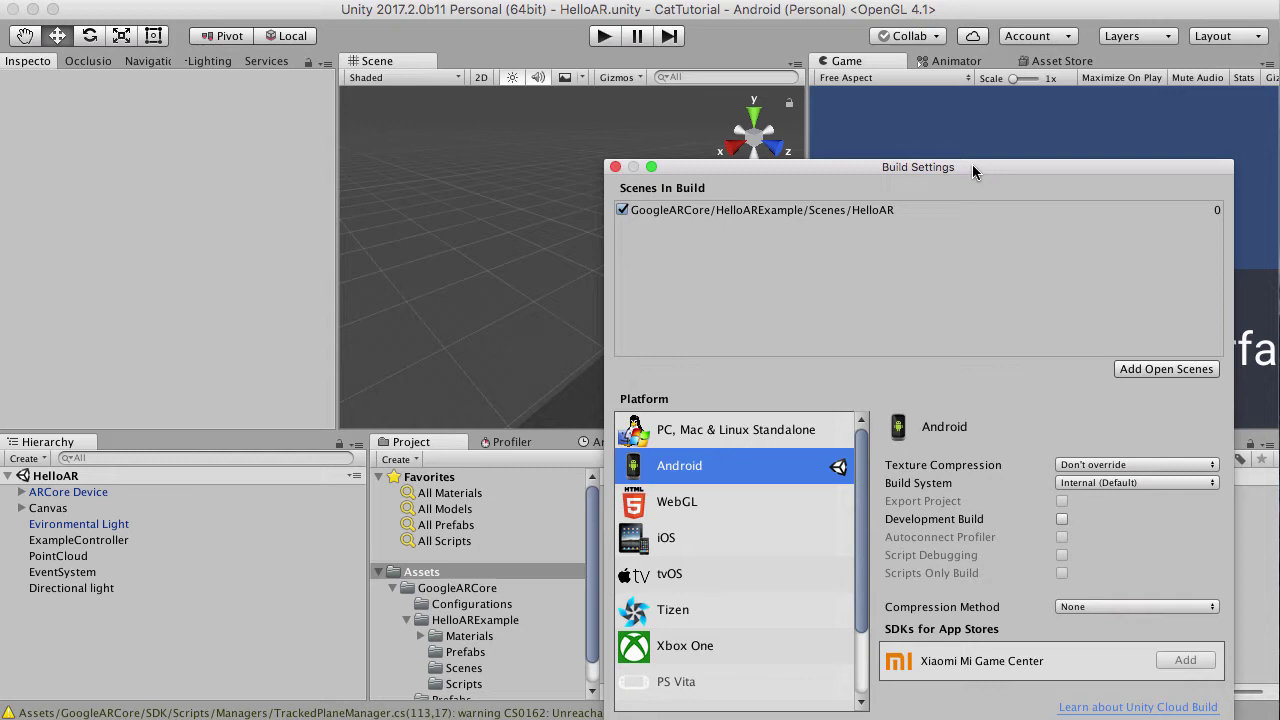
- Close Build Settings and search the Asset Store for 'cat'
left_click(945, 15)
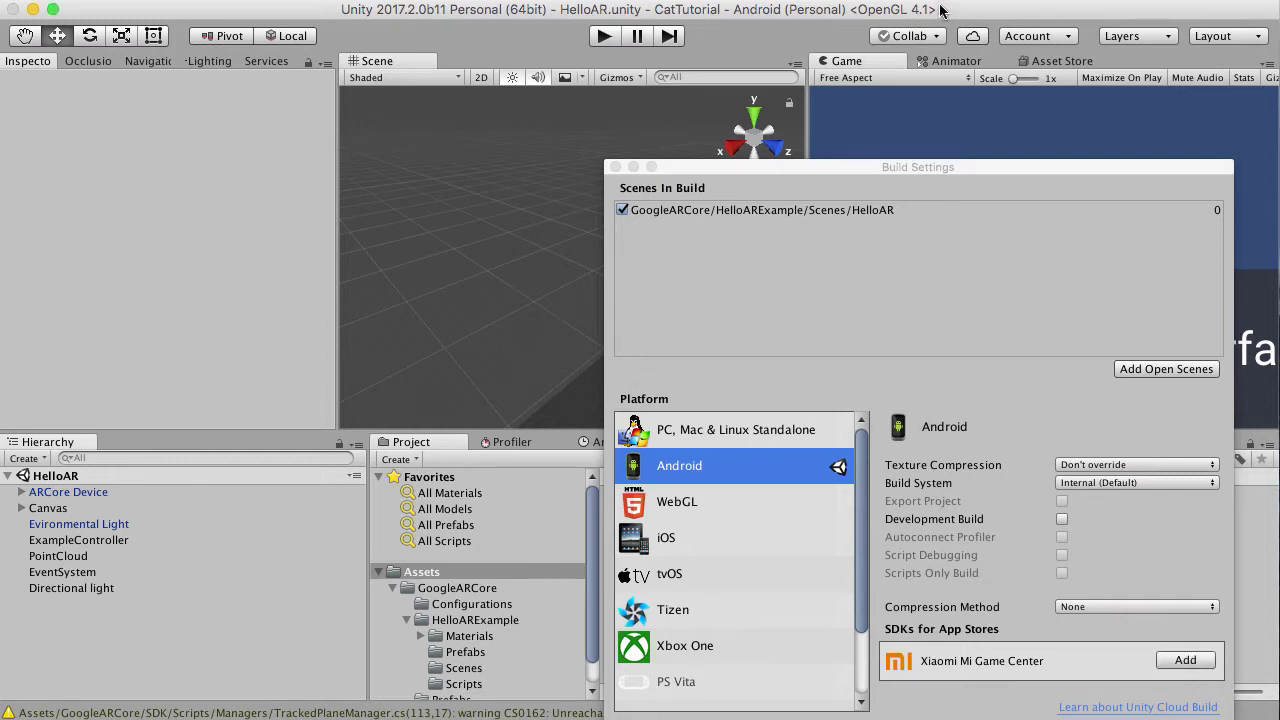
left_click_drag(980, 167, 677, 118)
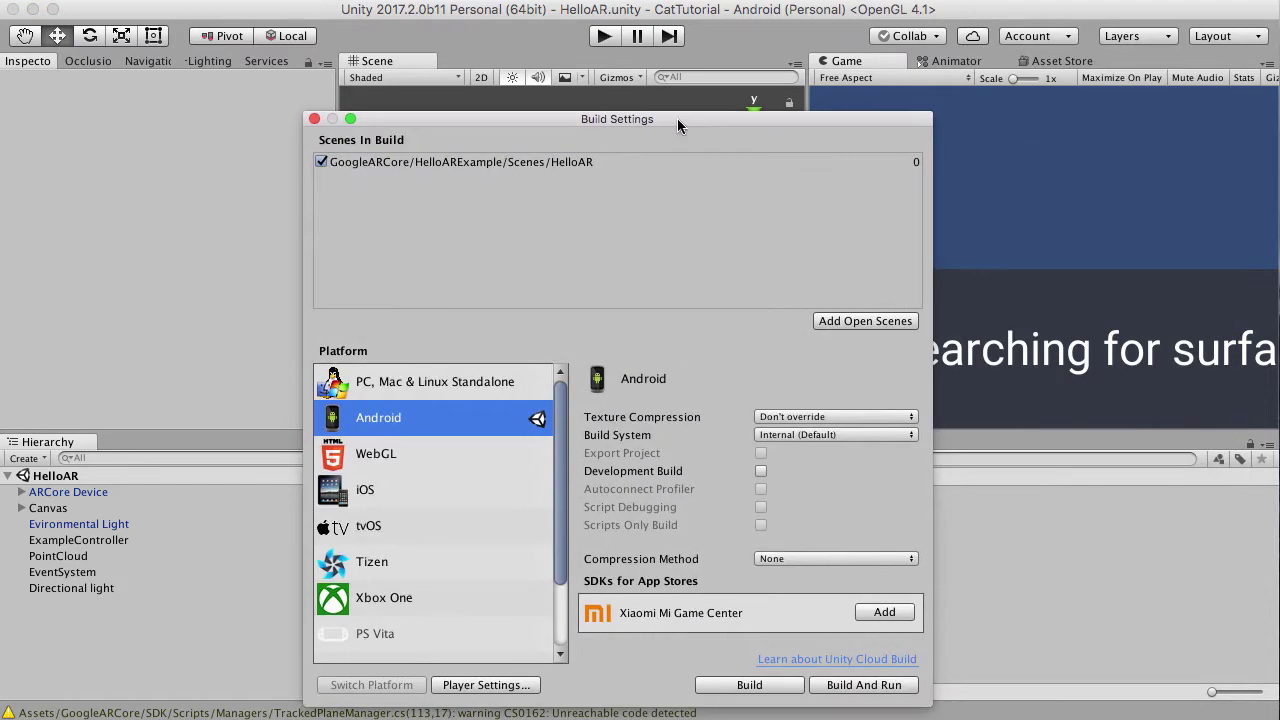
left_click(315, 119)
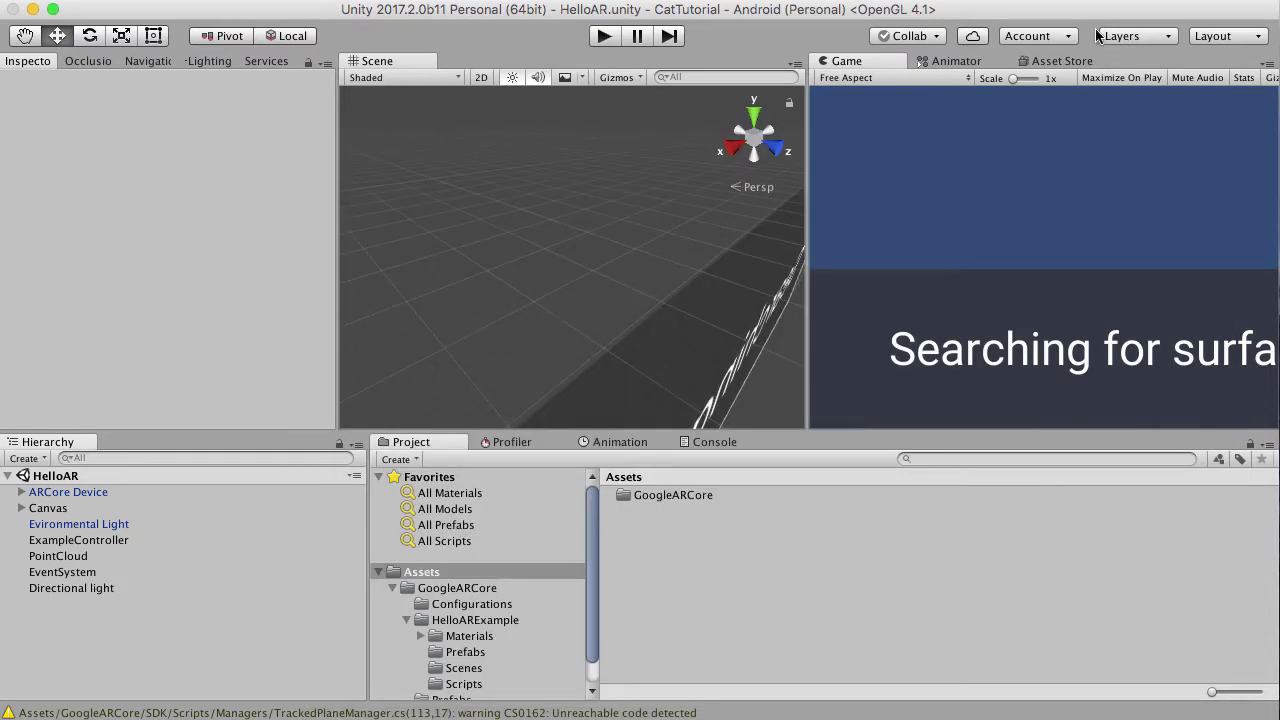
left_click(1038, 62)
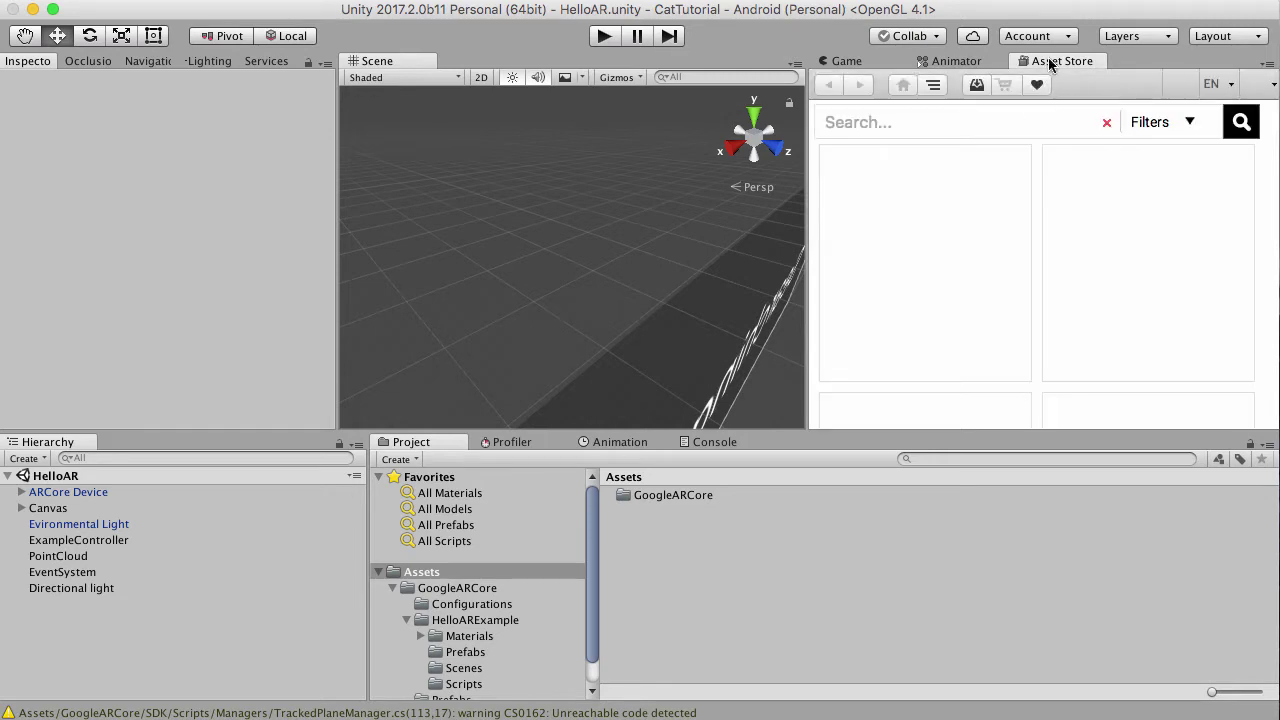
left_click(988, 124)
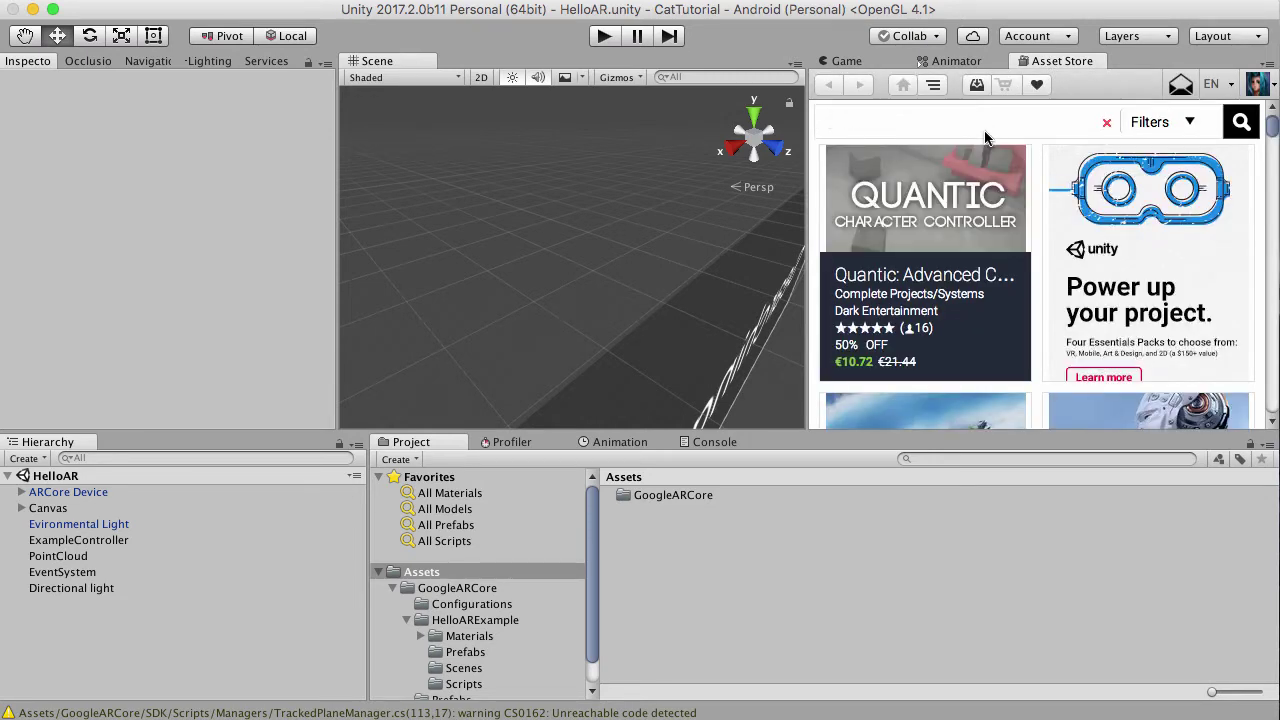
type("cat")
left_click(1238, 132)
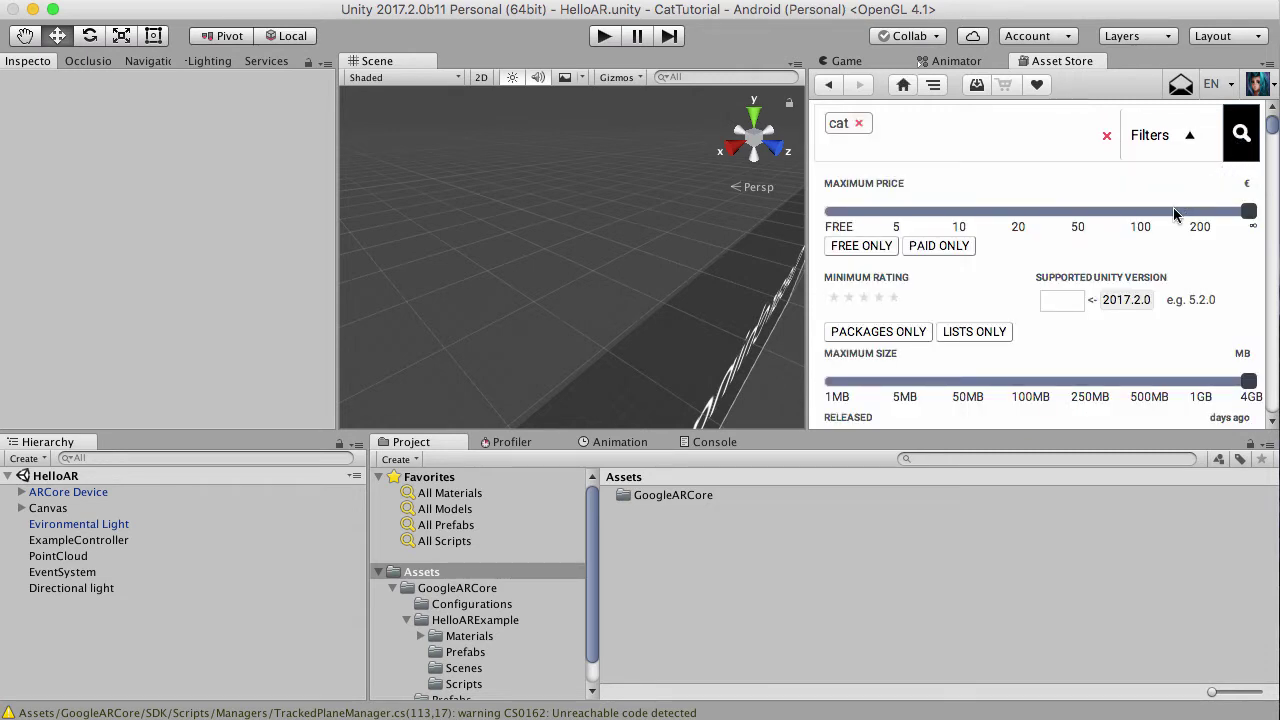
- Sort the cat results by Price and go to the second results page
scroll(1163, 229, "down", 1)
scroll(1163, 229, "down", 10)
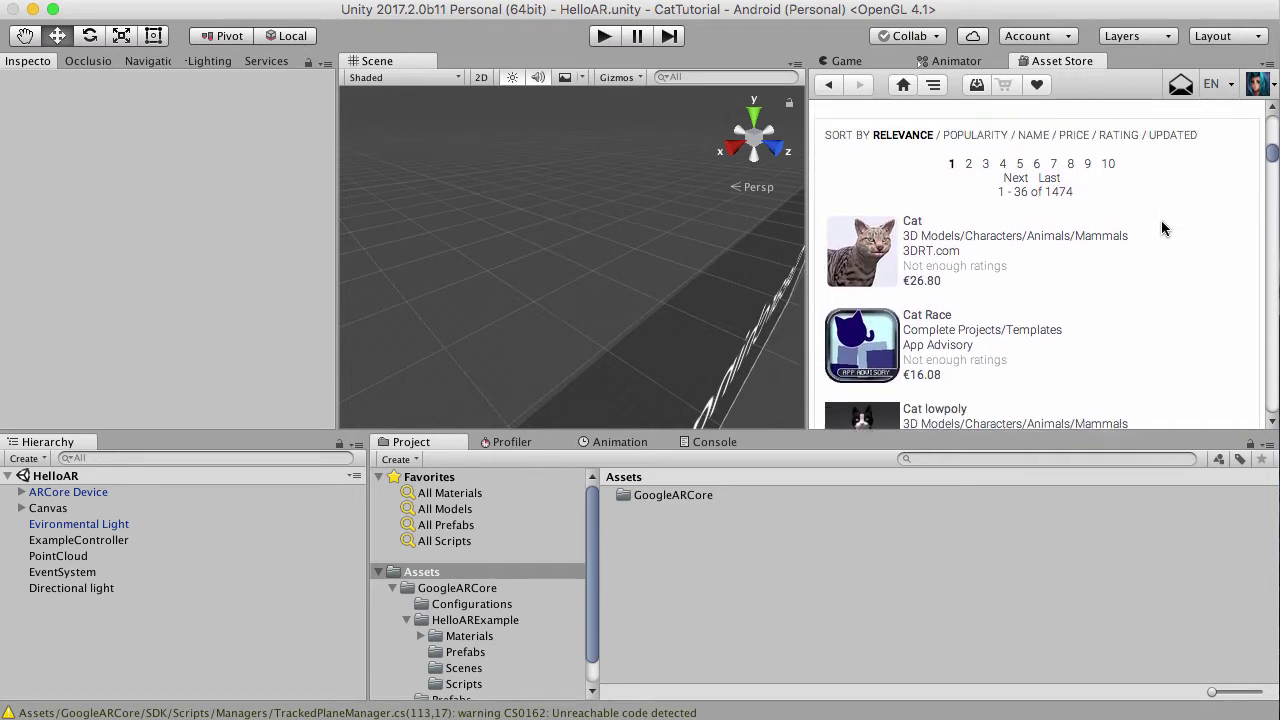
scroll(1163, 229, "up", 2)
scroll(1163, 229, "up", 1)
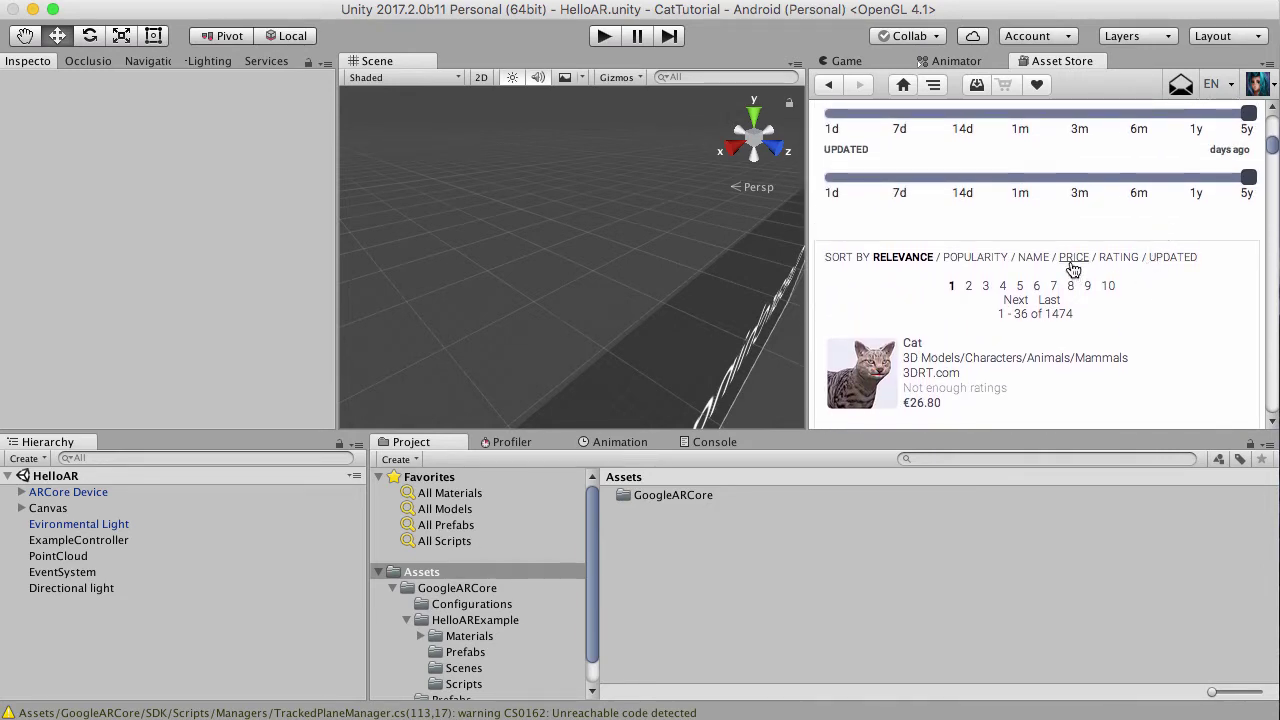
left_click(1073, 258)
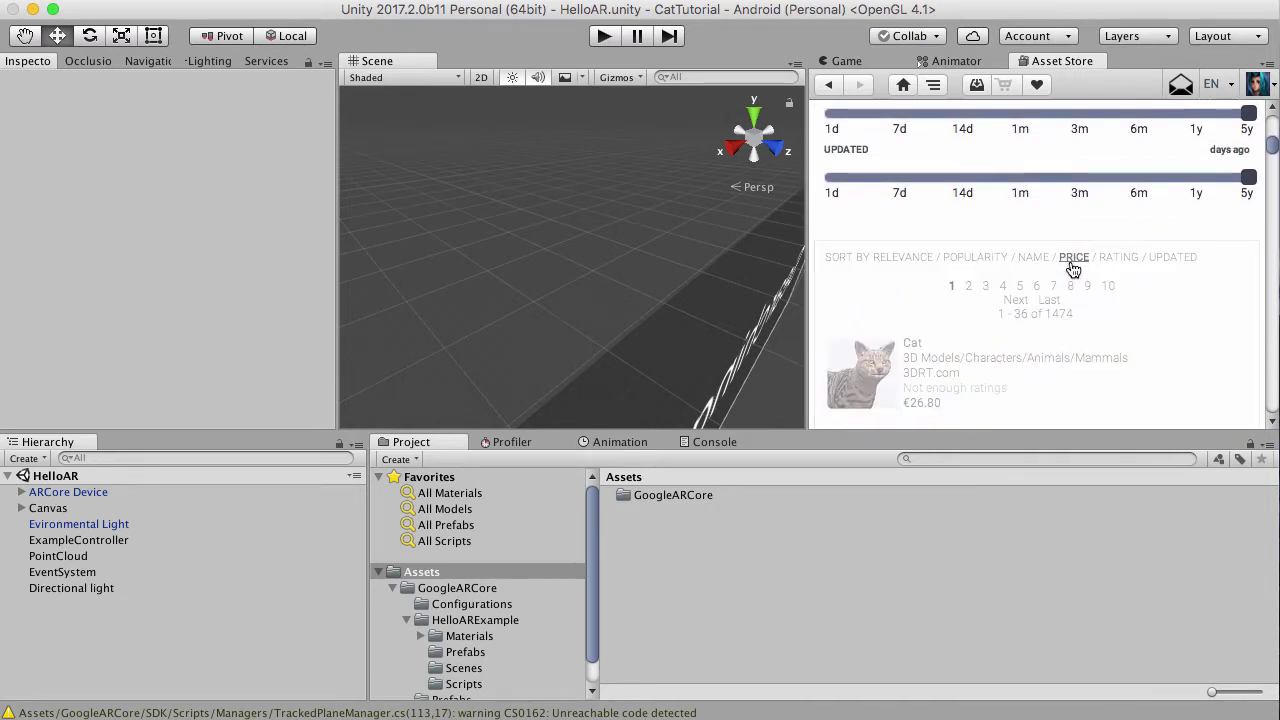
scroll(1088, 304, "down", 7)
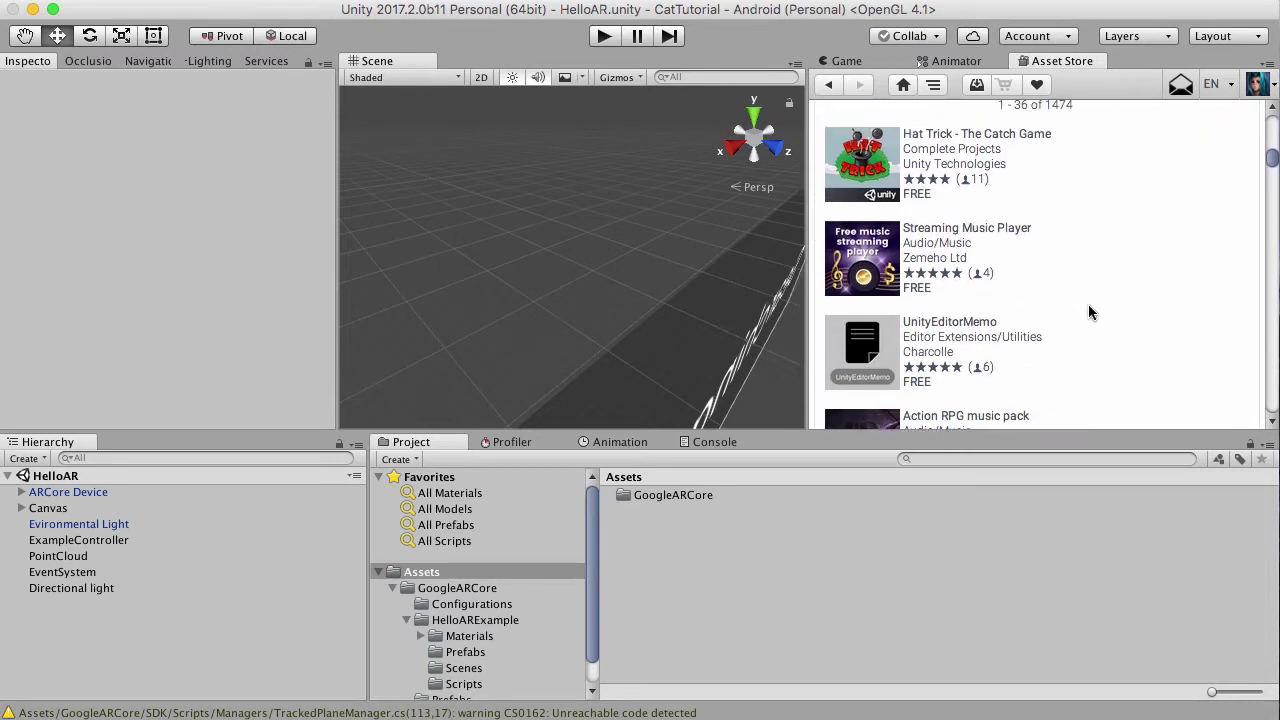
scroll(1088, 306, "down", 7)
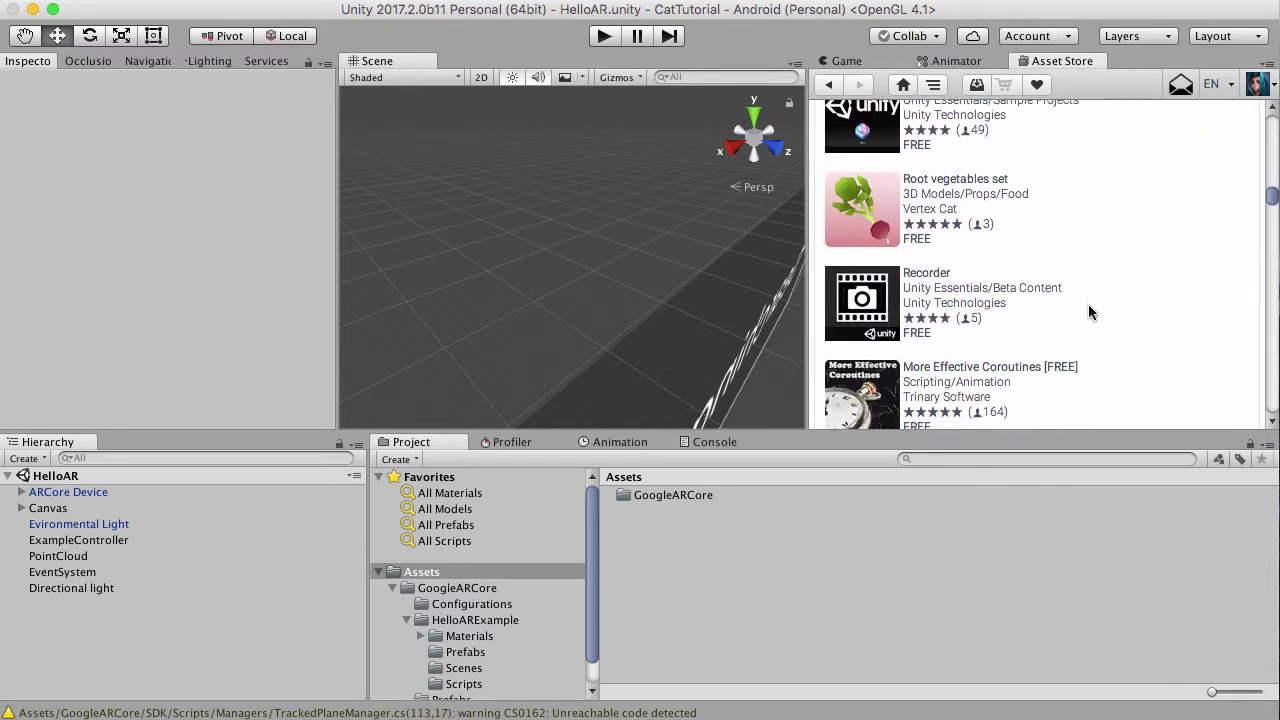
scroll(1089, 307, "down", 6)
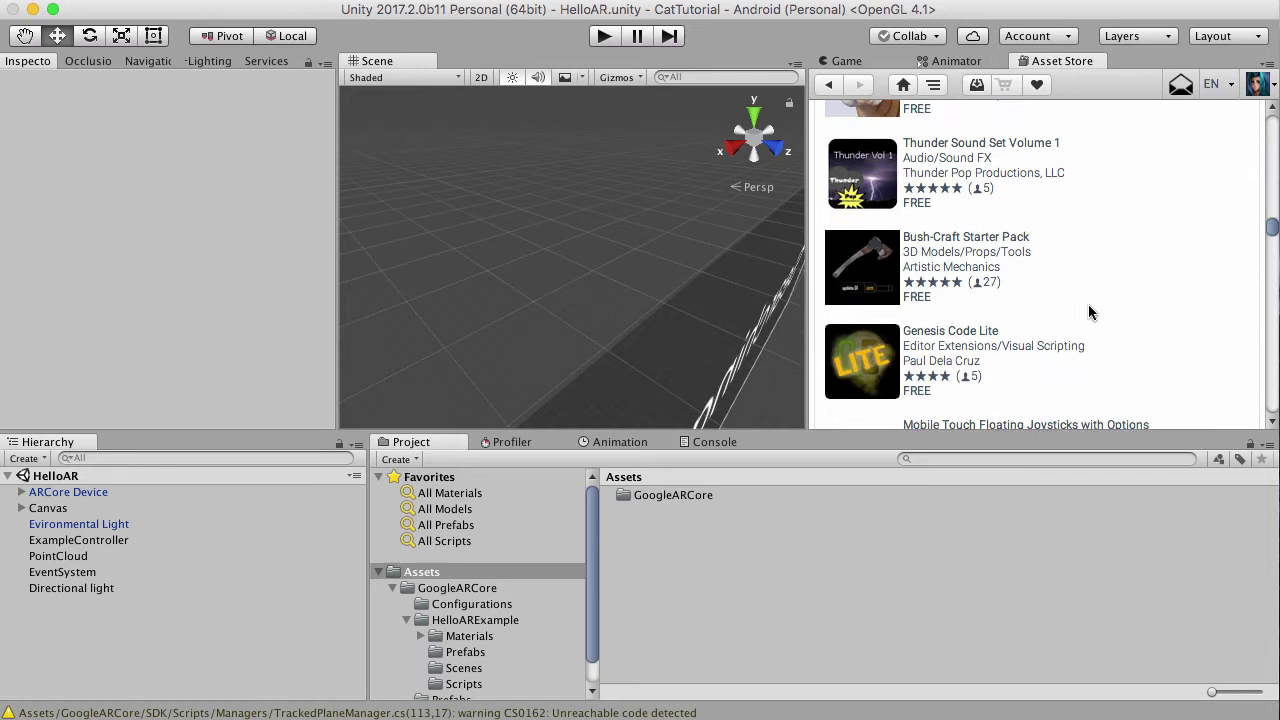
scroll(1088, 304, "down", 5)
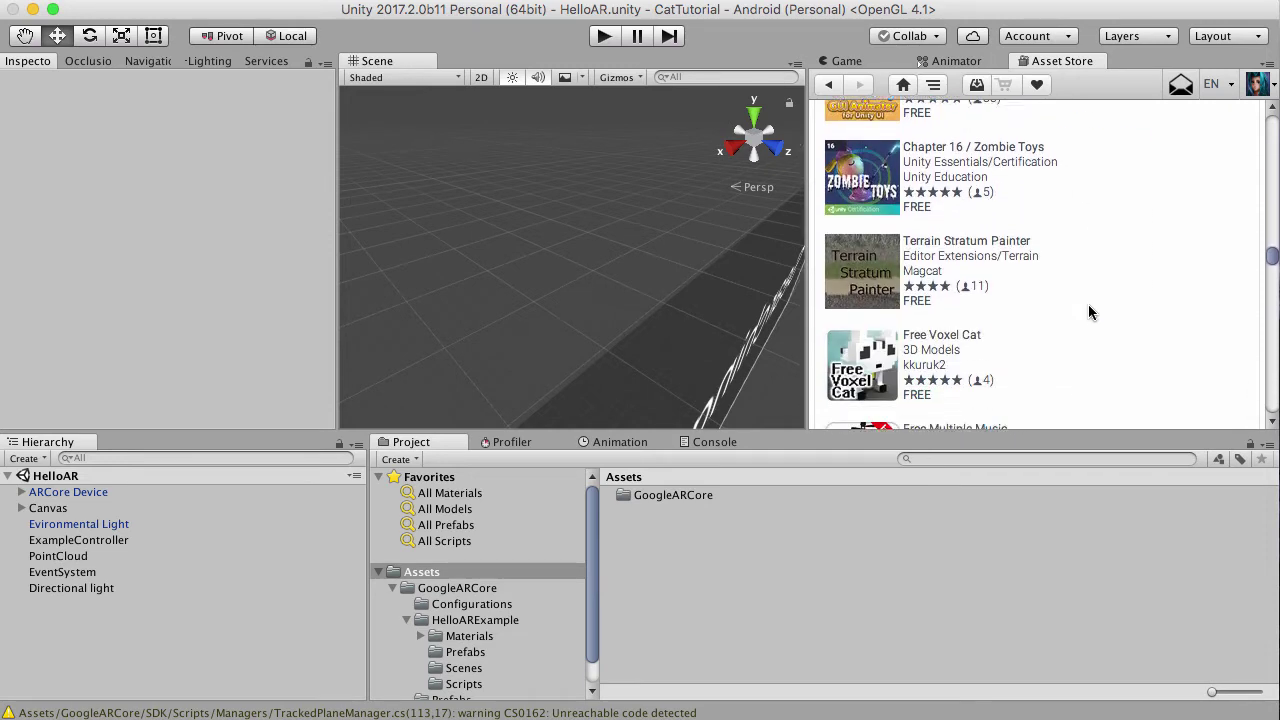
scroll(1088, 304, "down", 7)
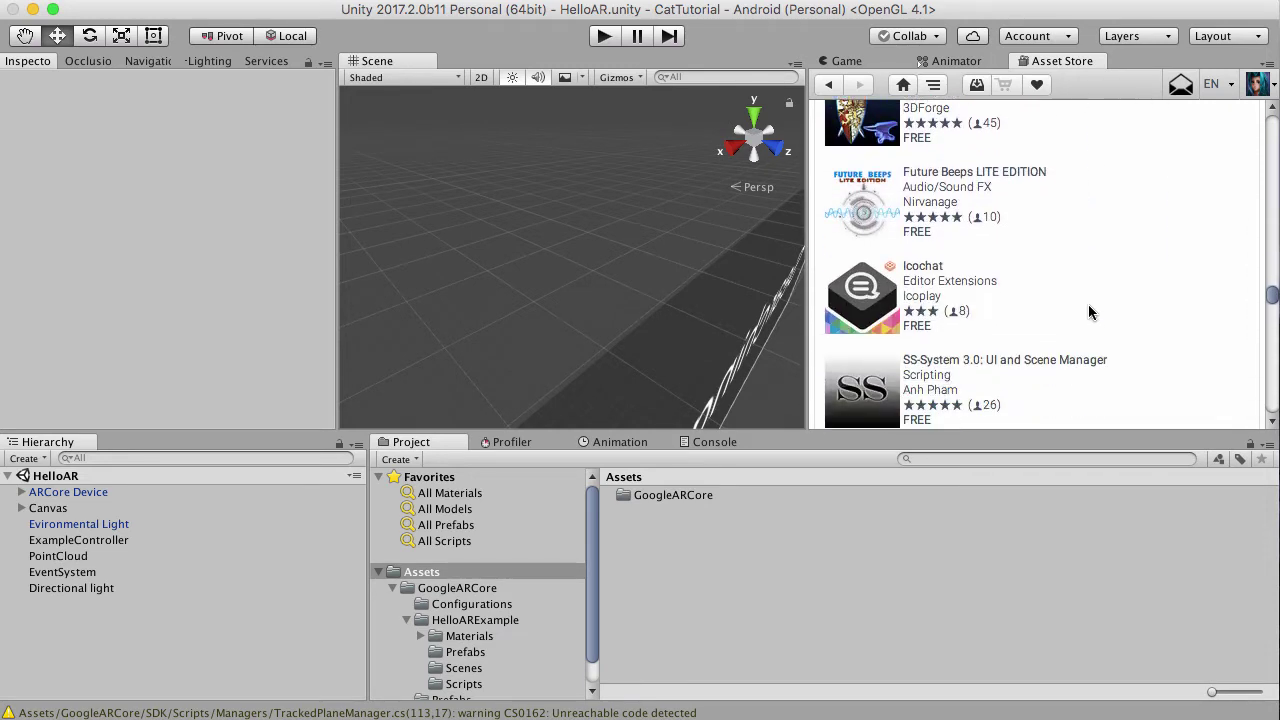
scroll(1088, 304, "down", 6)
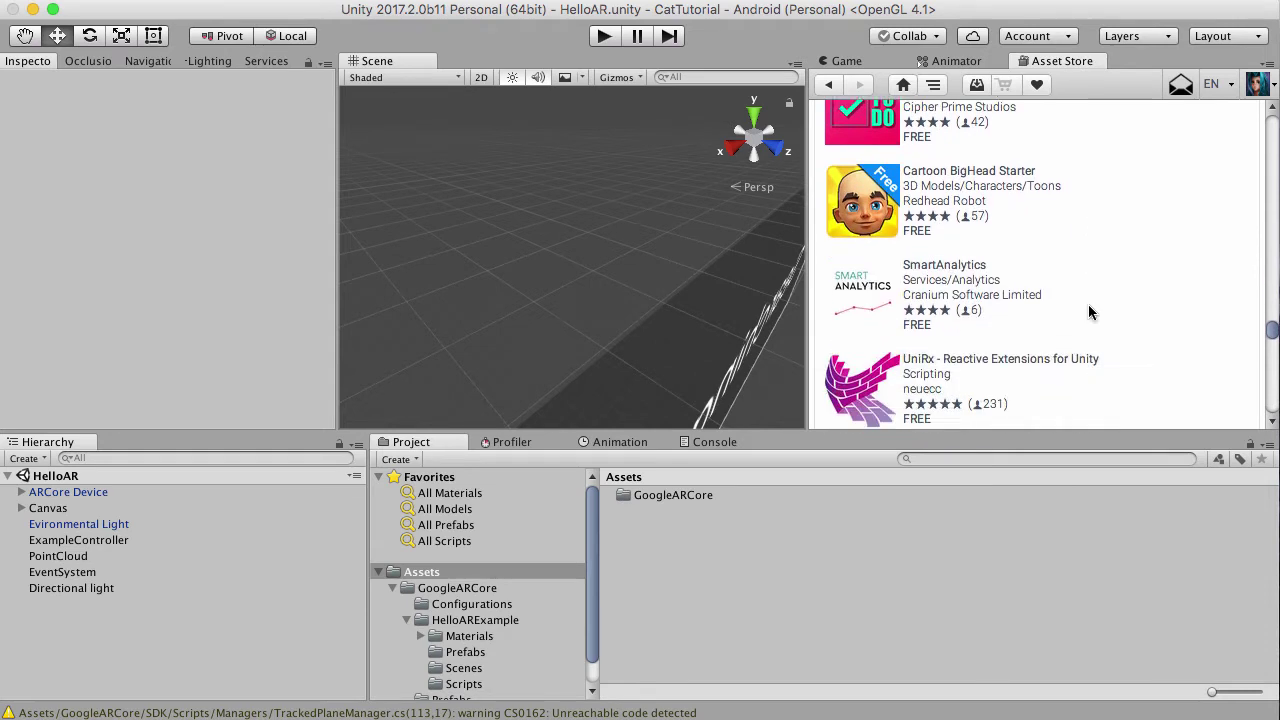
scroll(1090, 313, "down", 5)
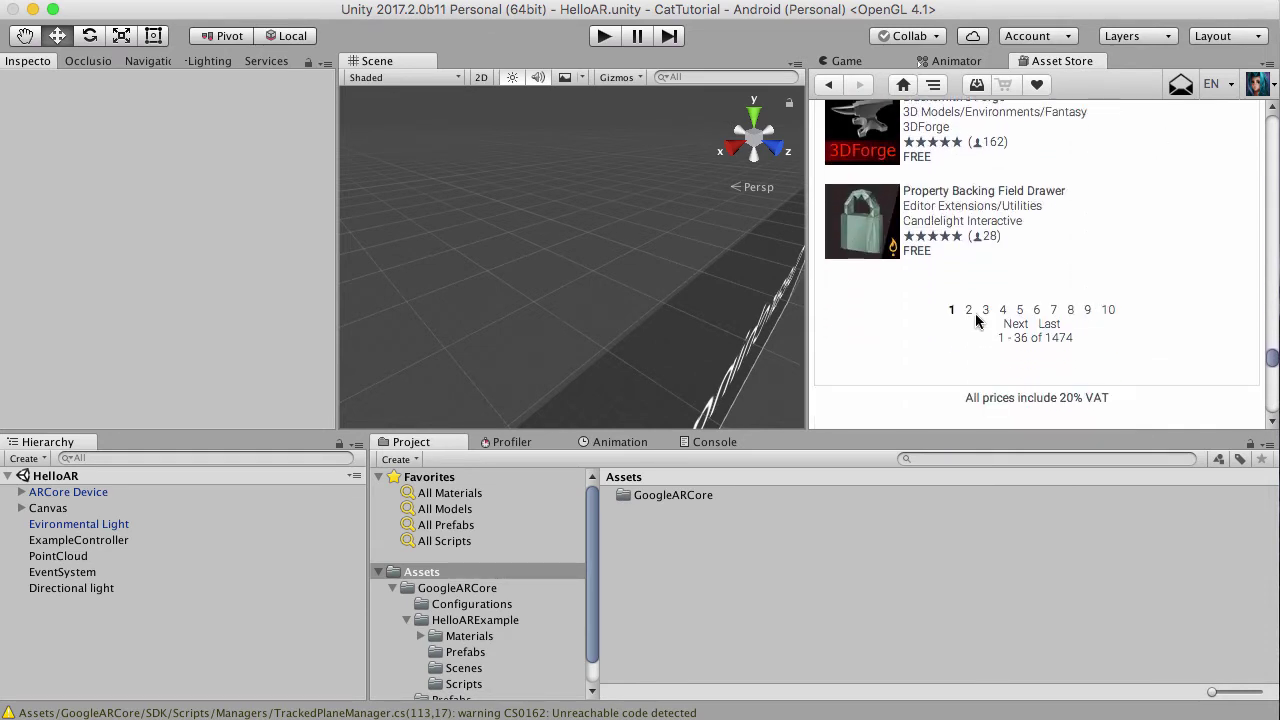
left_click(969, 311)
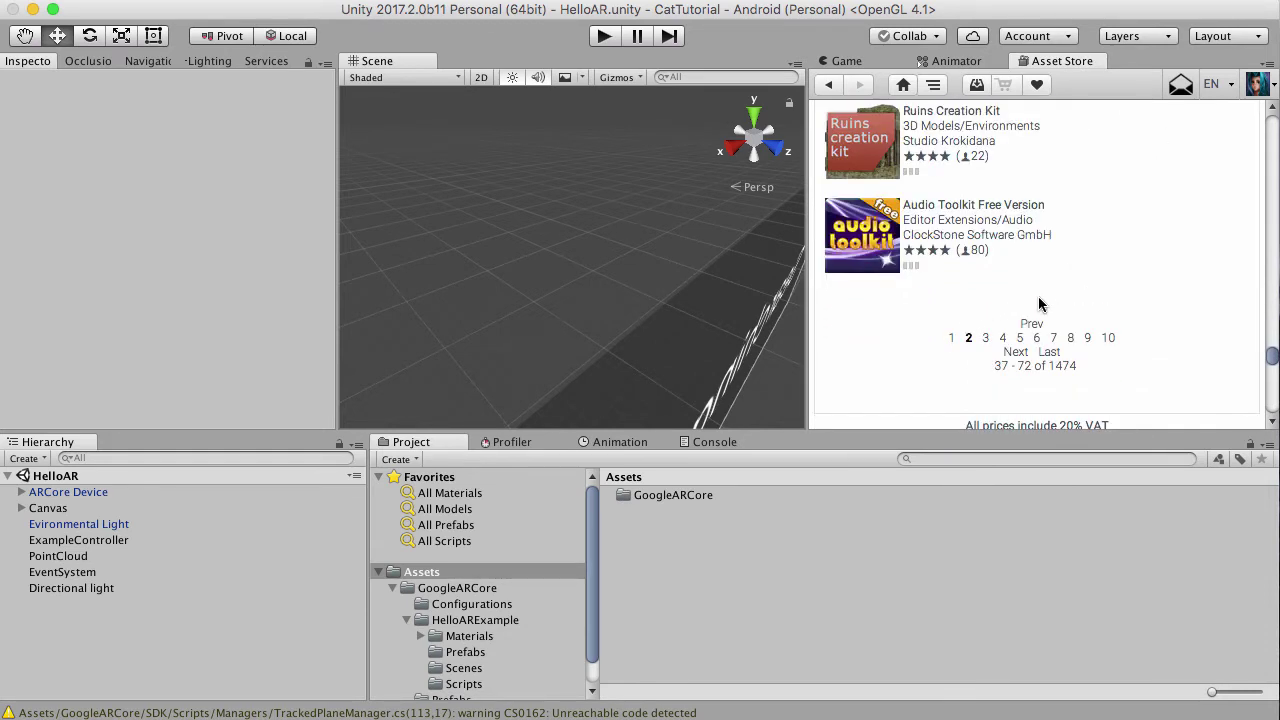
scroll(1040, 305, "up", 10)
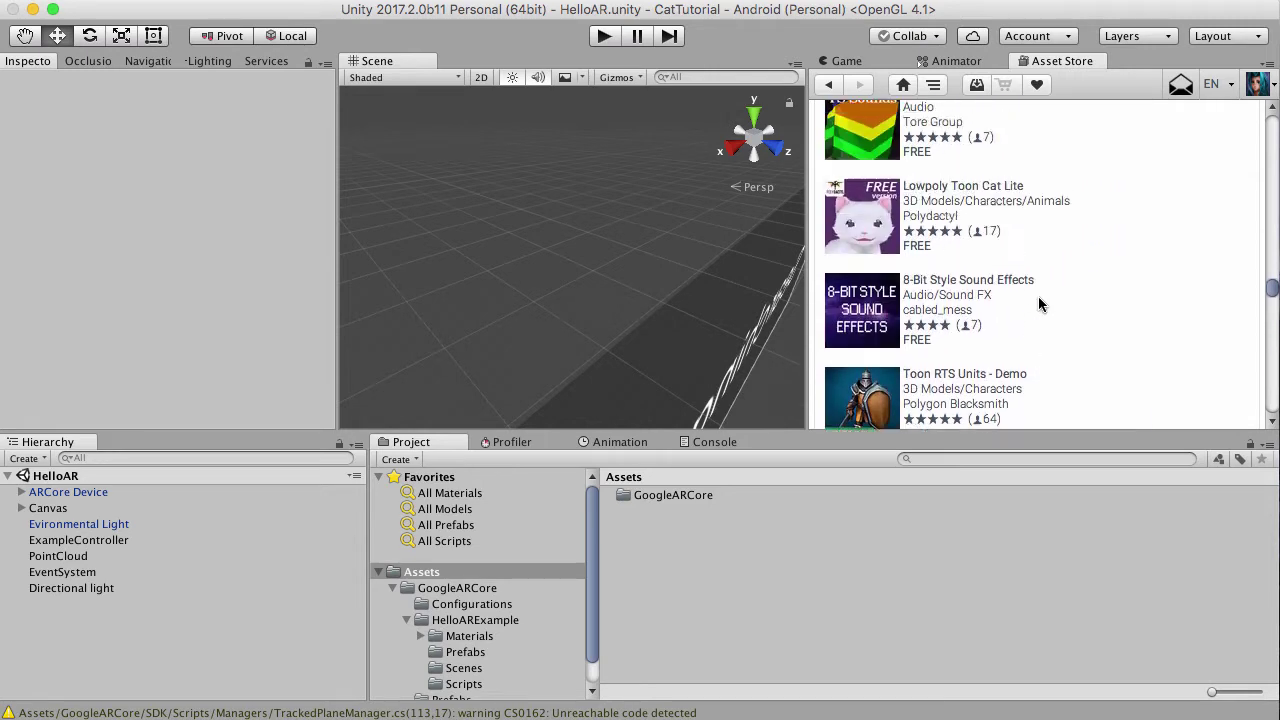
scroll(1040, 305, "up", 3)
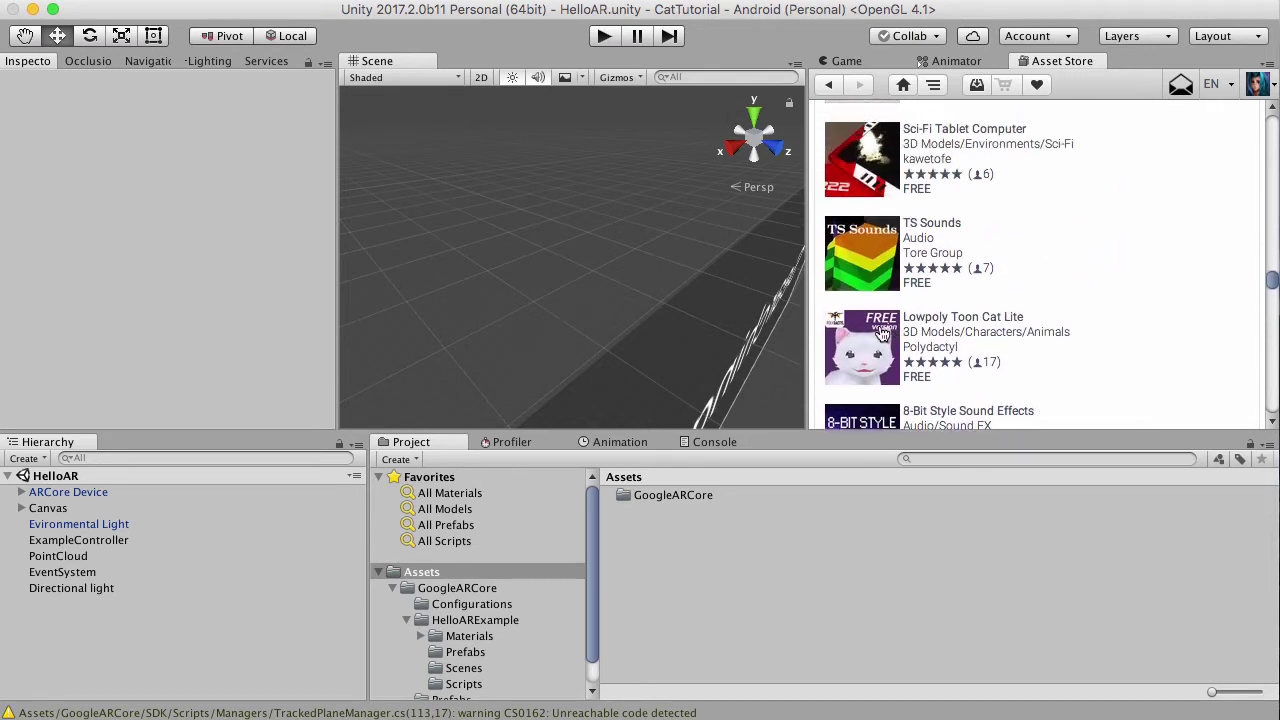
- Open the Lowpoly Toon Cat Lite product page and download and import it
left_click(963, 318)
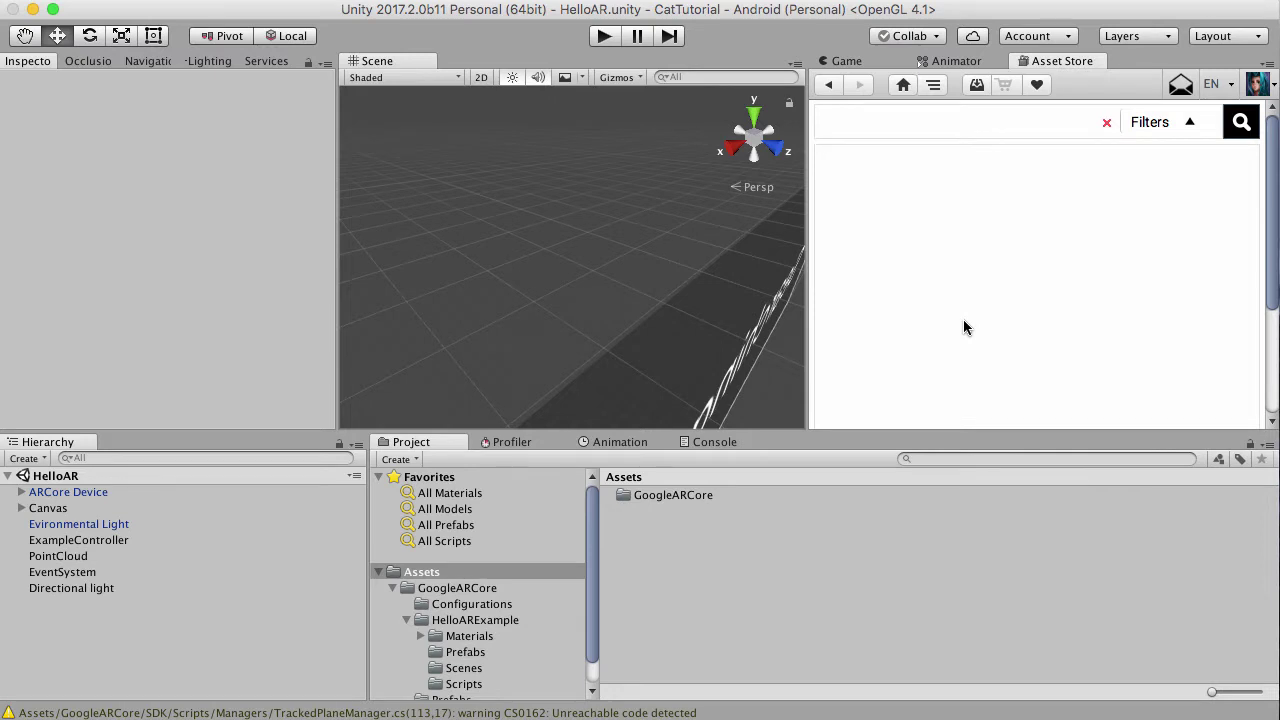
scroll(950, 322, "down", 5)
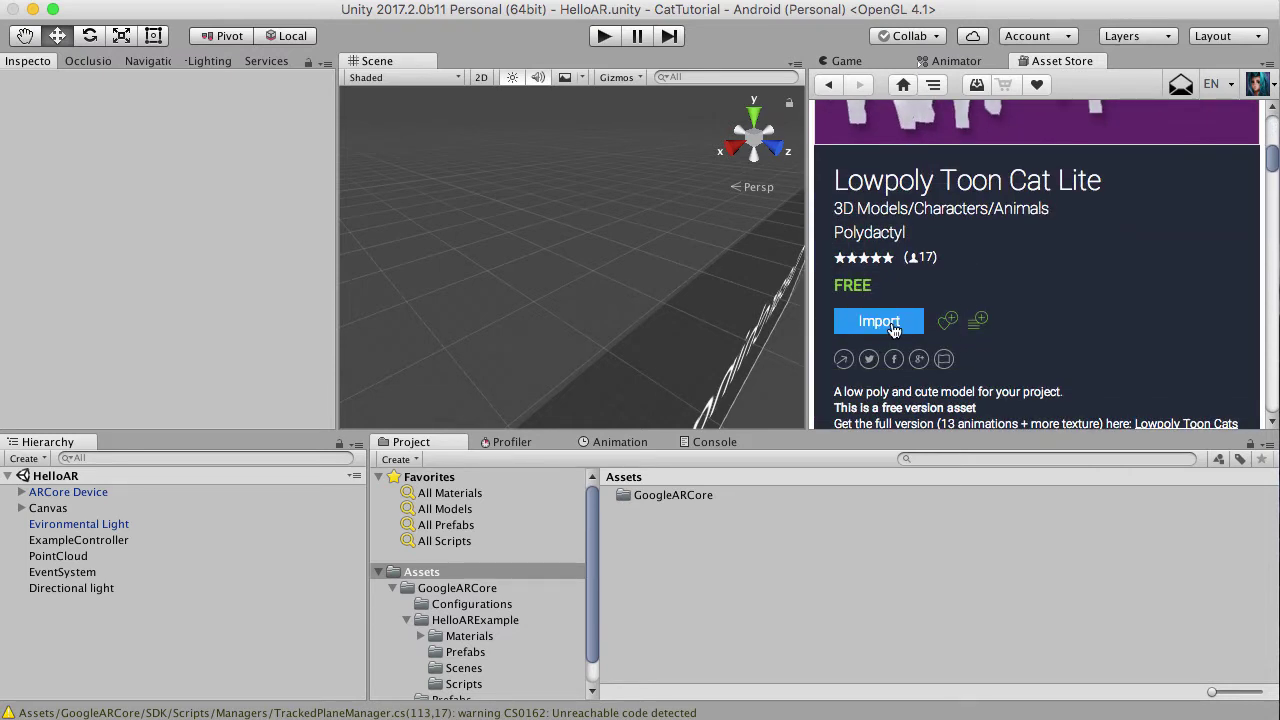
left_click(893, 323)
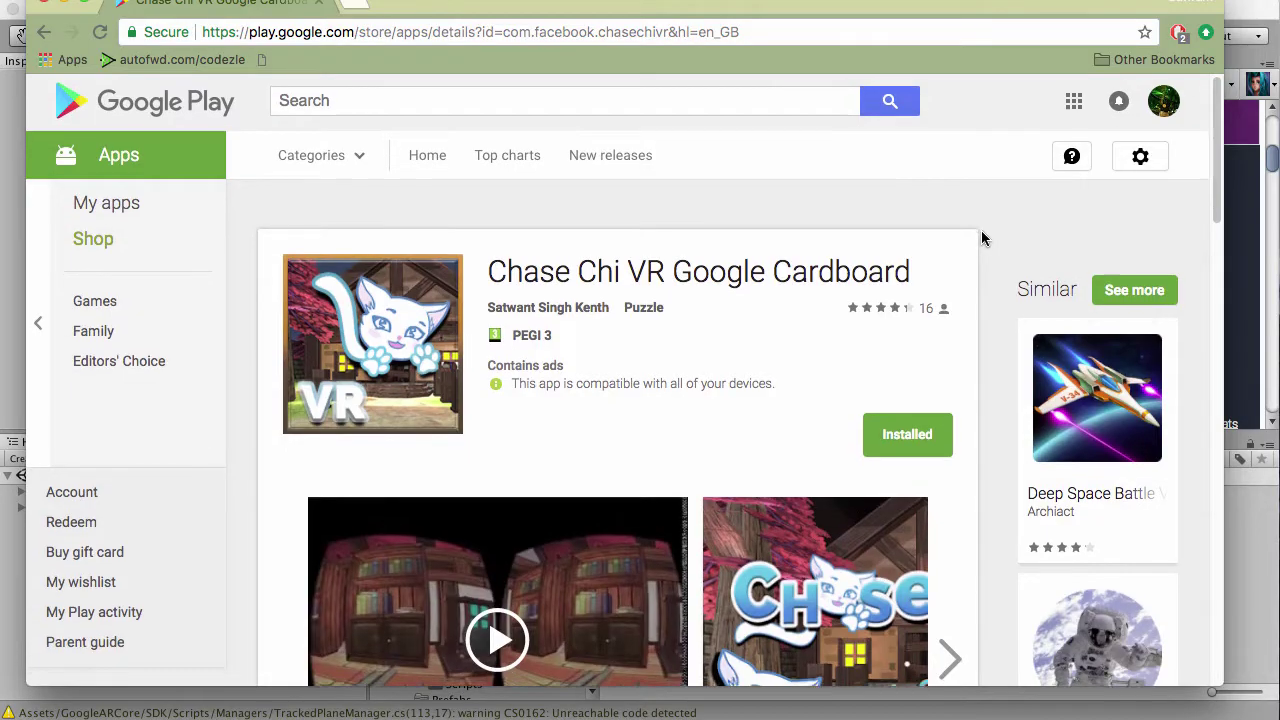
scroll(982, 237, "down", 4)
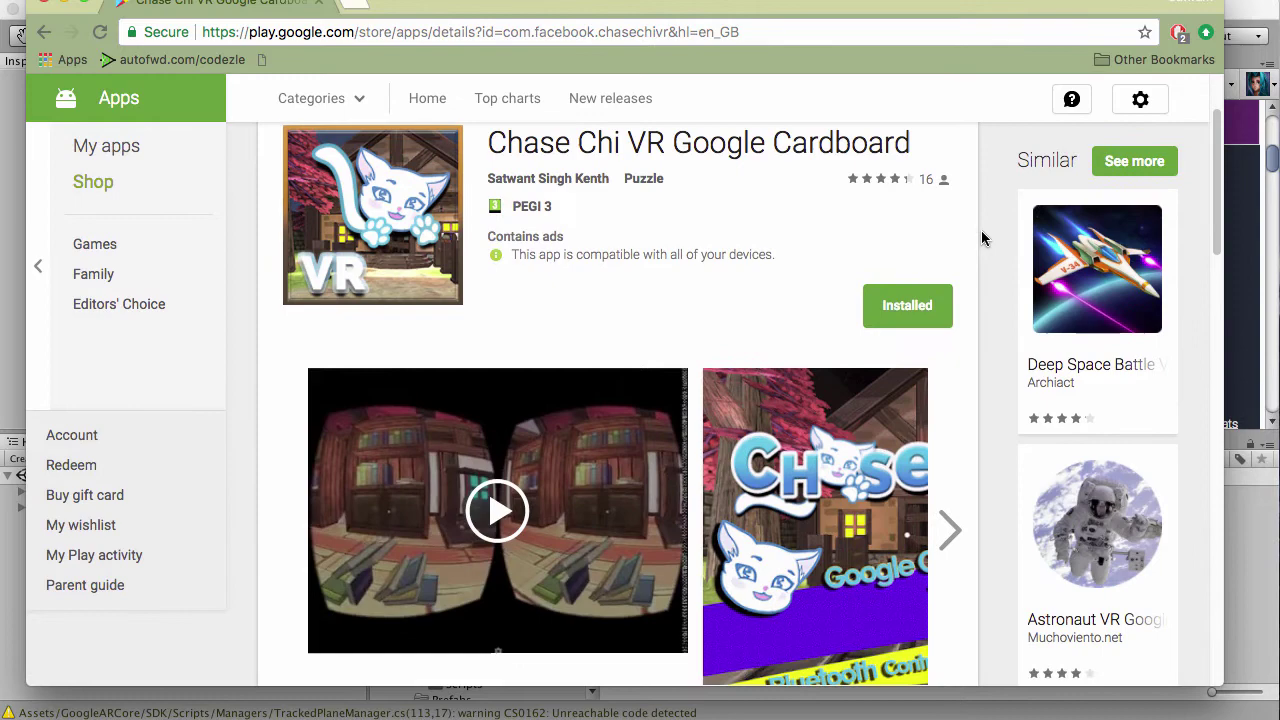
scroll(982, 237, "down", 3)
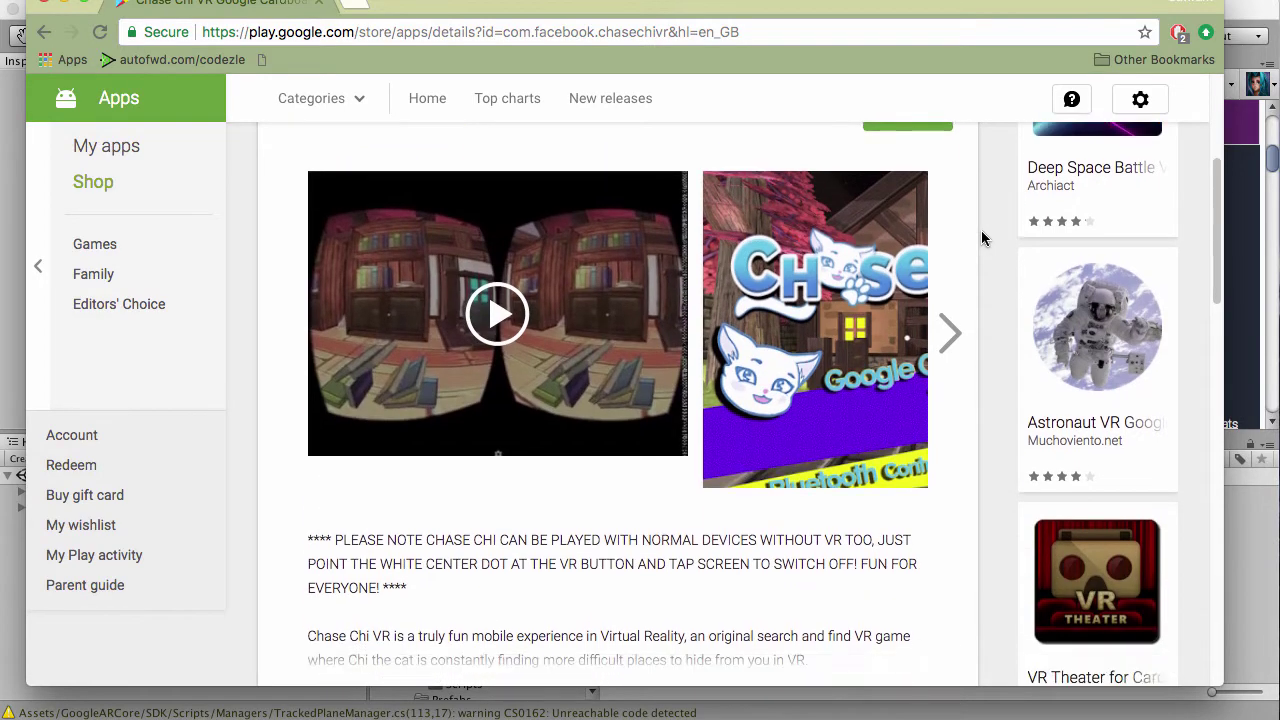
scroll(982, 237, "up", 2)
scroll(980, 234, "down", 4)
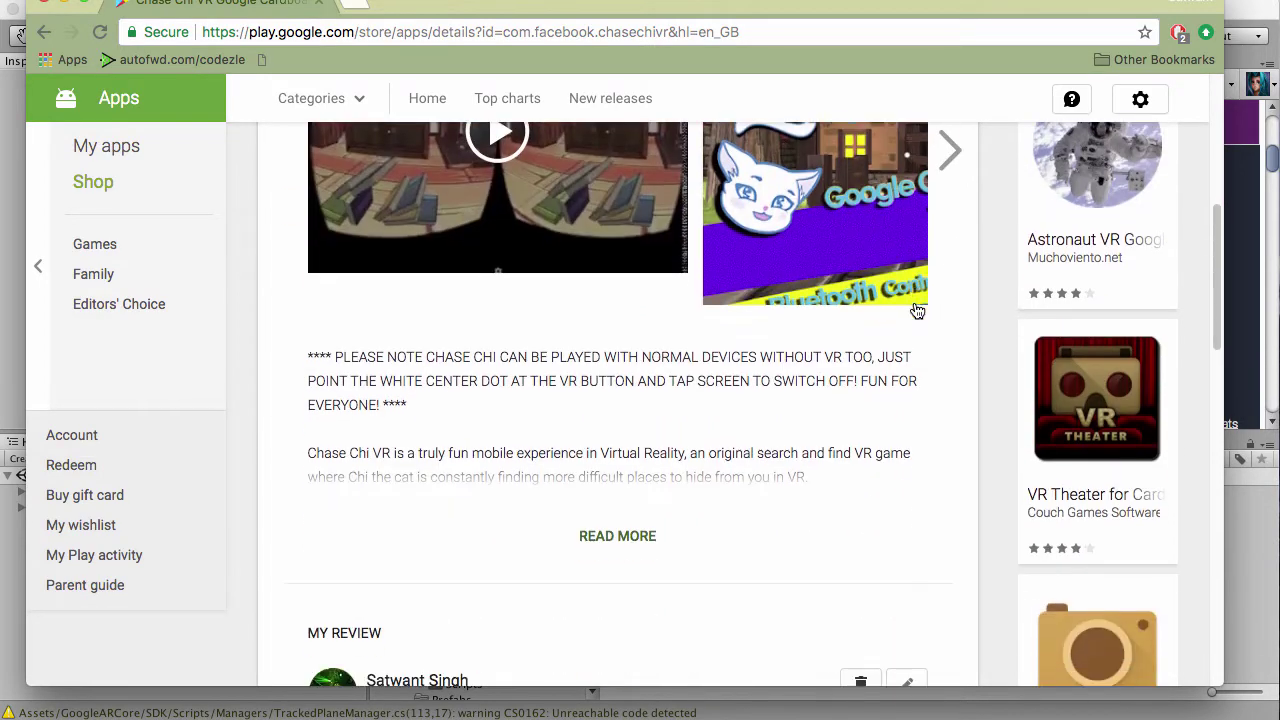
scroll(928, 343, "down", 10)
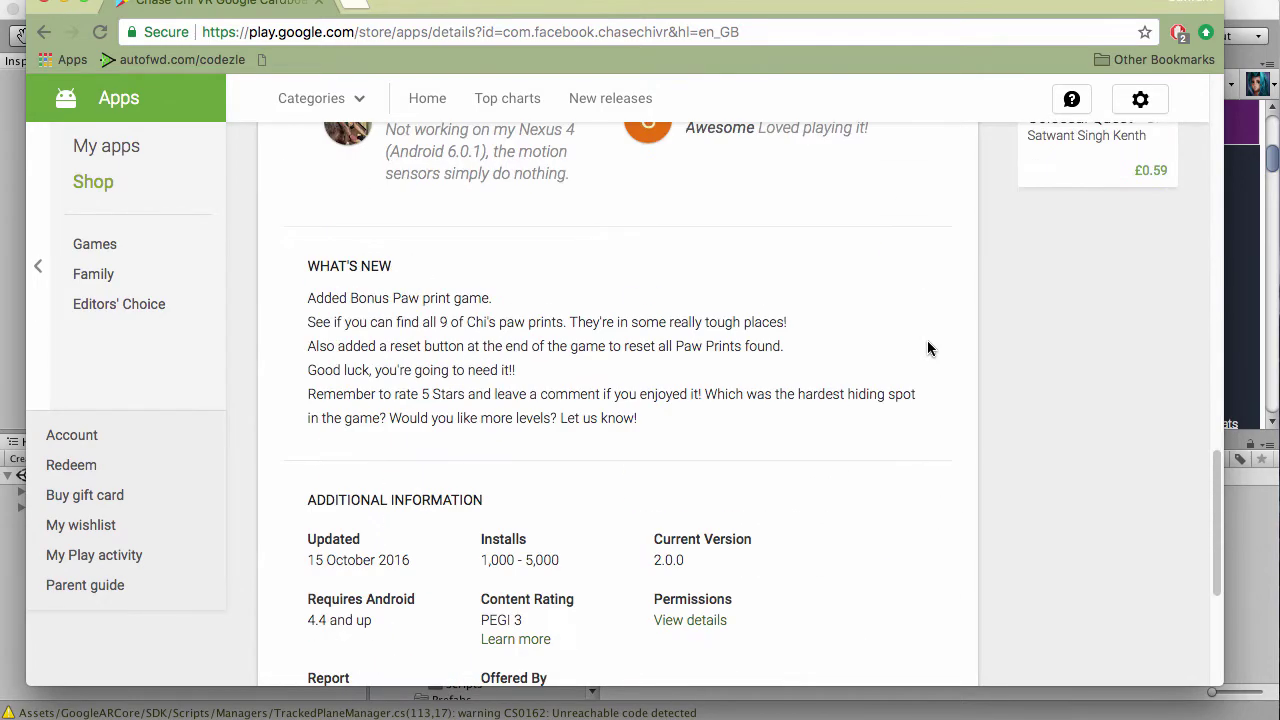
scroll(927, 347, "up", 10)
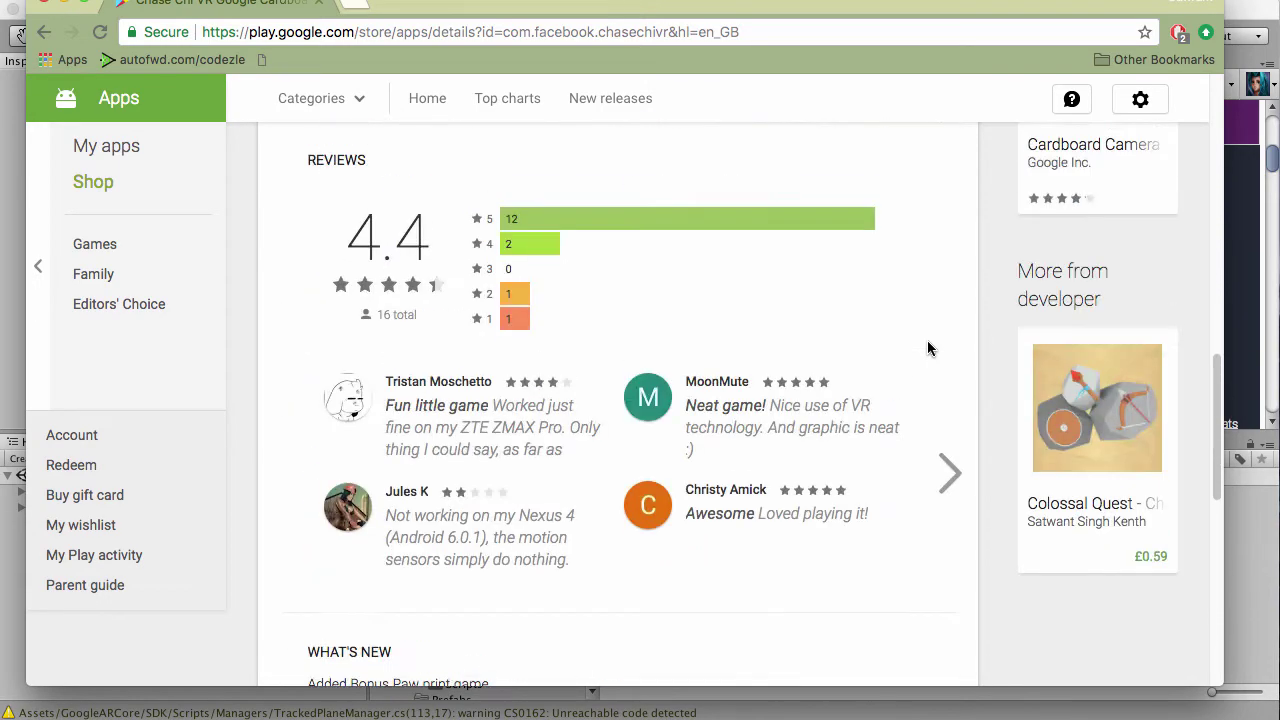
scroll(927, 347, "up", 2)
scroll(927, 347, "down", 12)
scroll(927, 347, "up", 6)
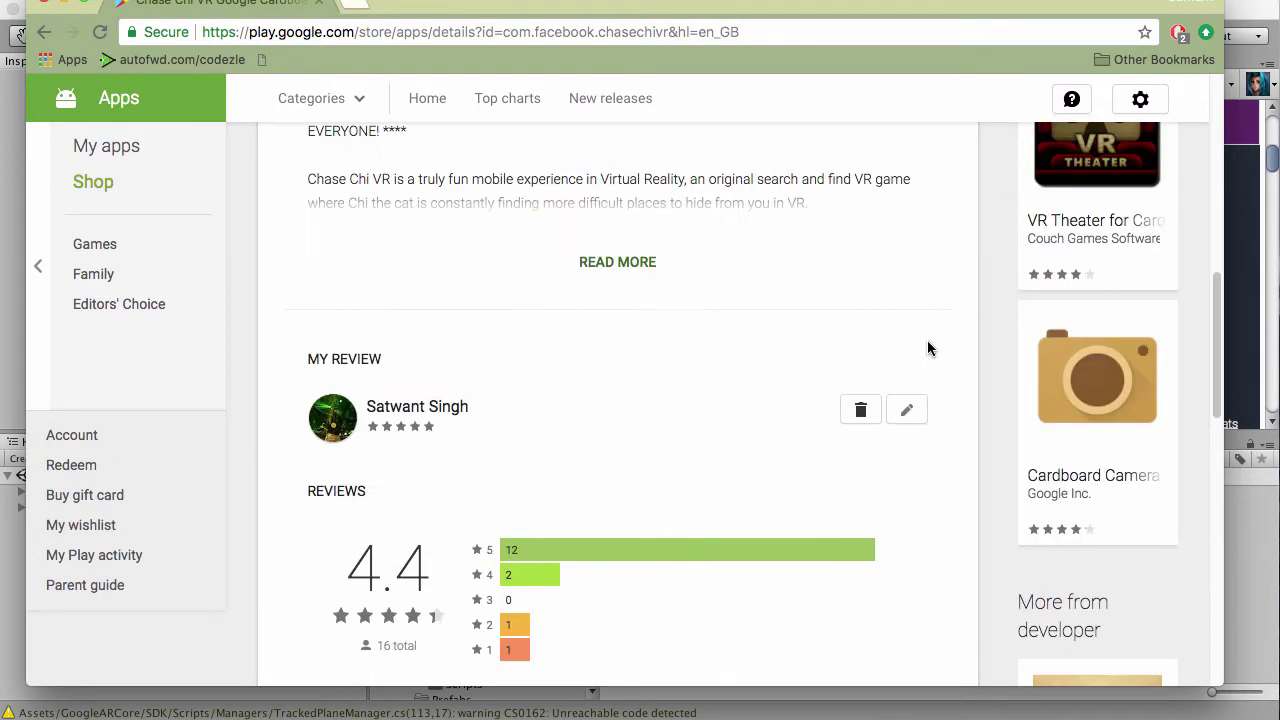
- Return to Unity and import every item of the Lowpoly Toon Cat Lite package
key("super+m")
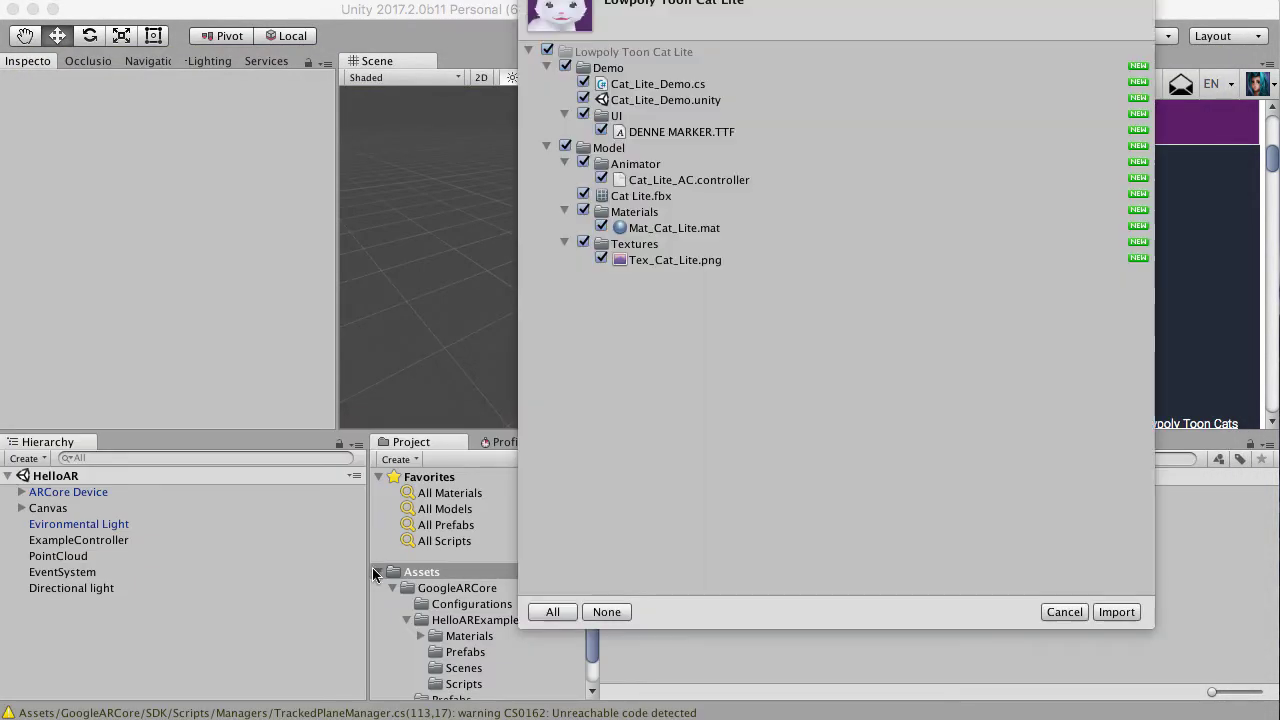
left_click(377, 572)
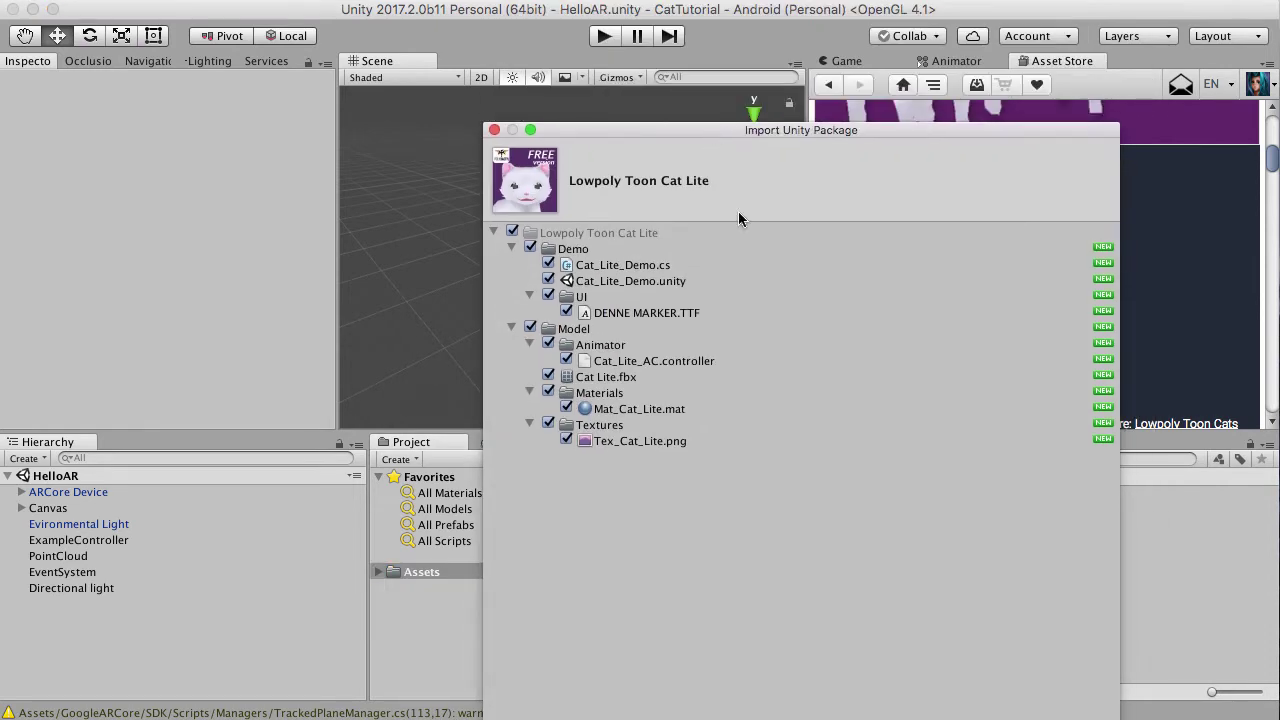
key("Return")
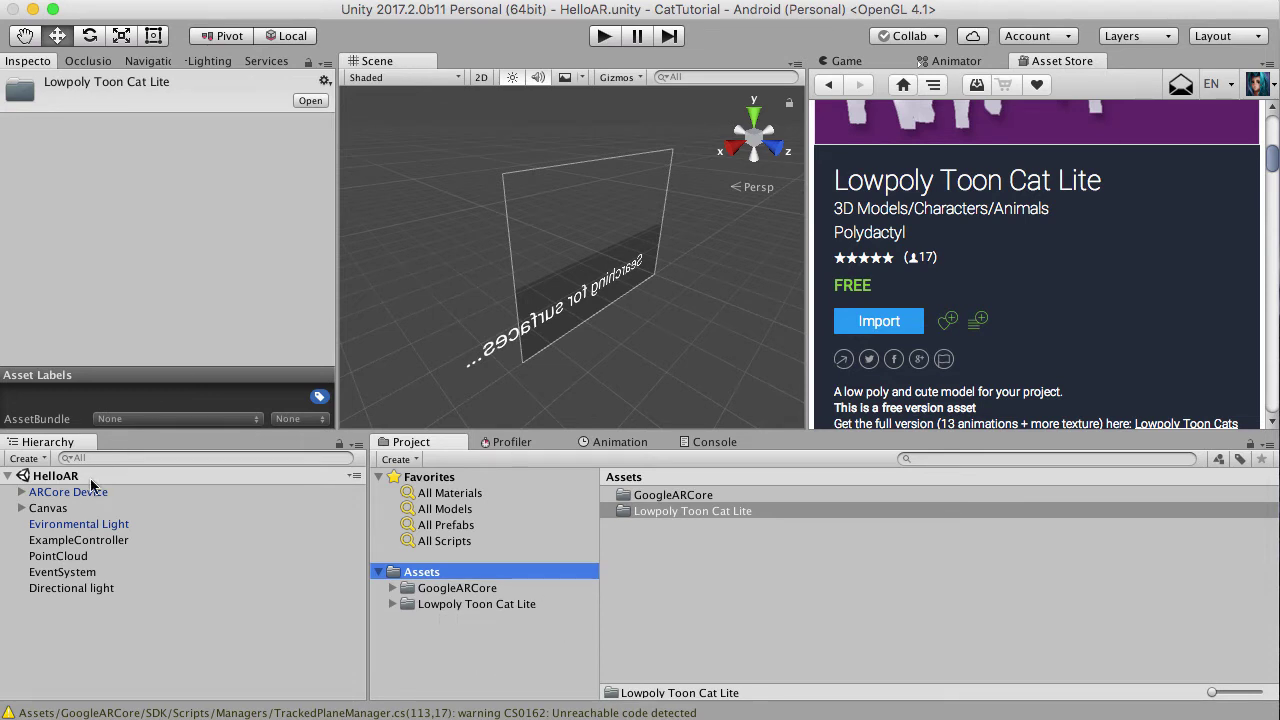
- Locate the Andy prefab referenced by the ExampleController in the Project window
left_click(70, 540)
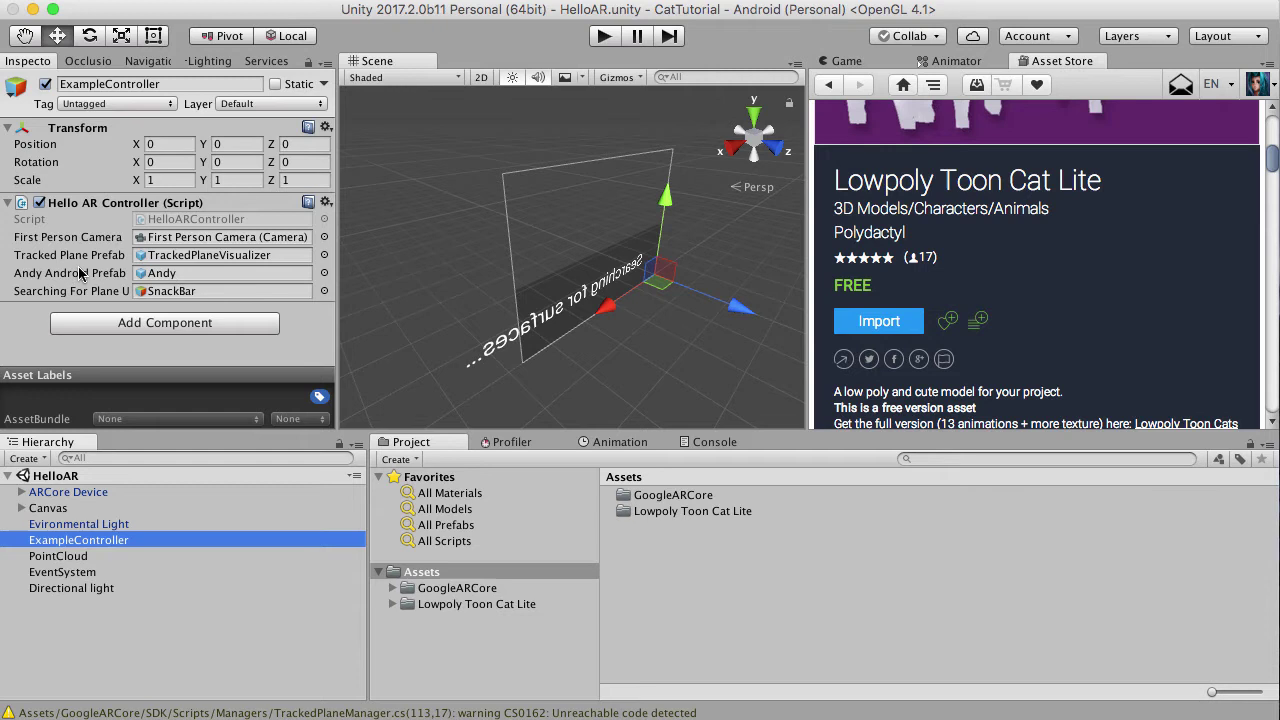
left_click(160, 276)
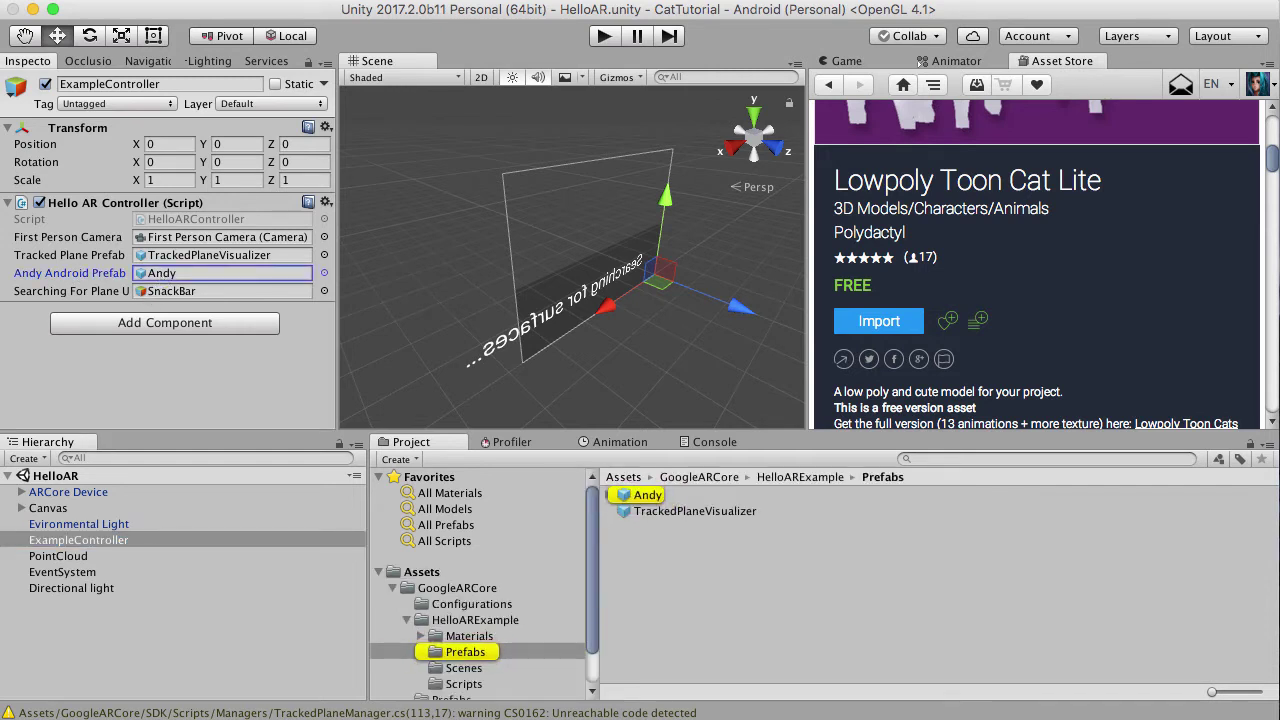
scroll(428, 624, "down", 2)
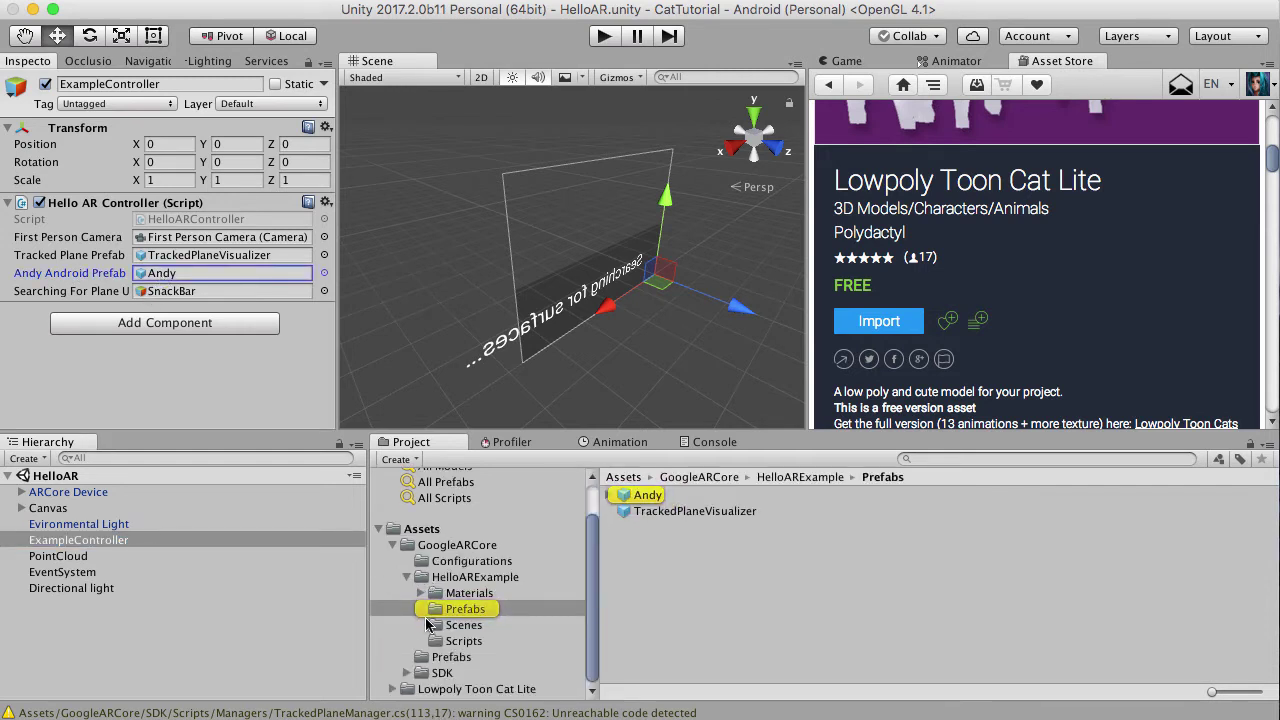
- Expand the Lowpoly Toon Cat Lite folder and browse its Model and Demo/UI contents
left_click(407, 577)
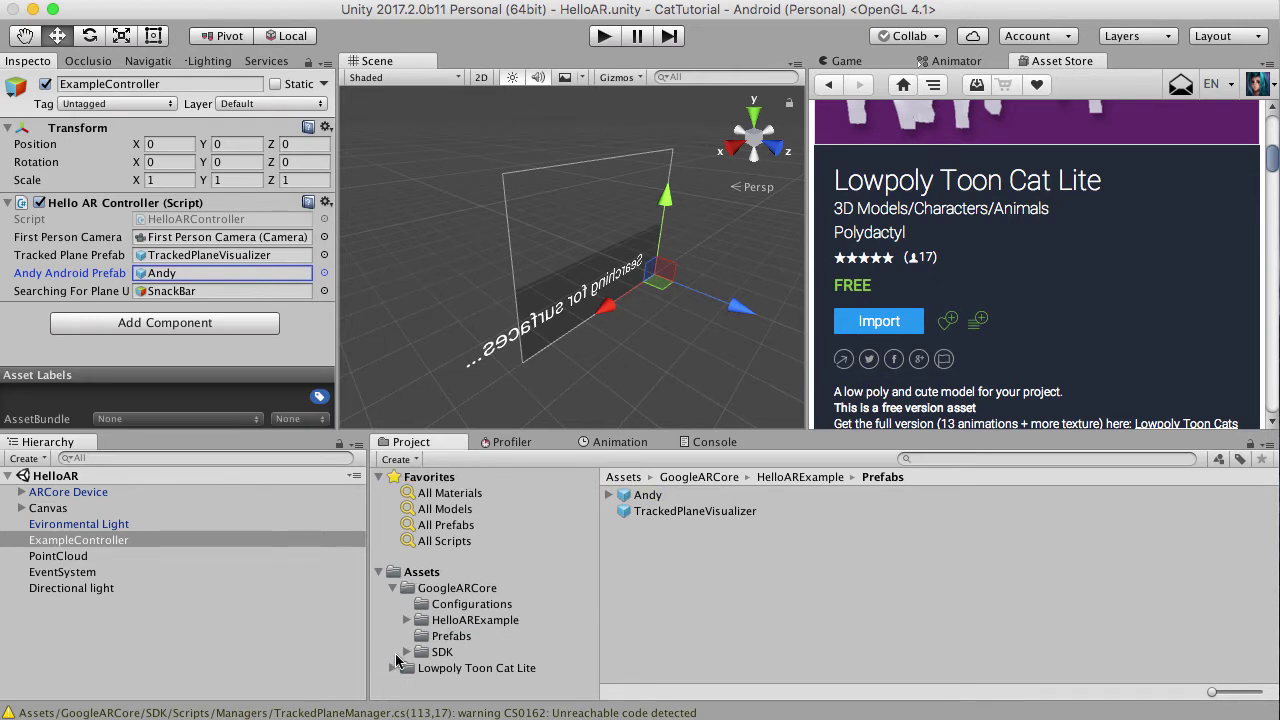
left_click(393, 667)
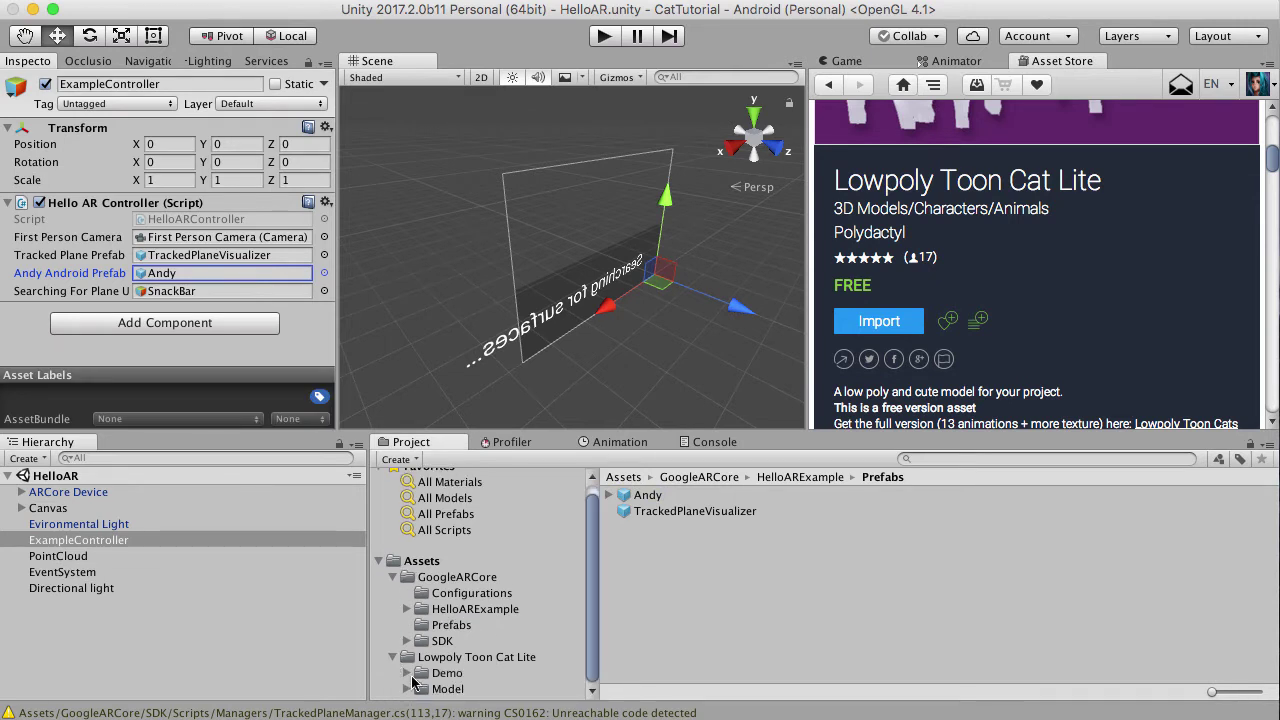
left_click(430, 689)
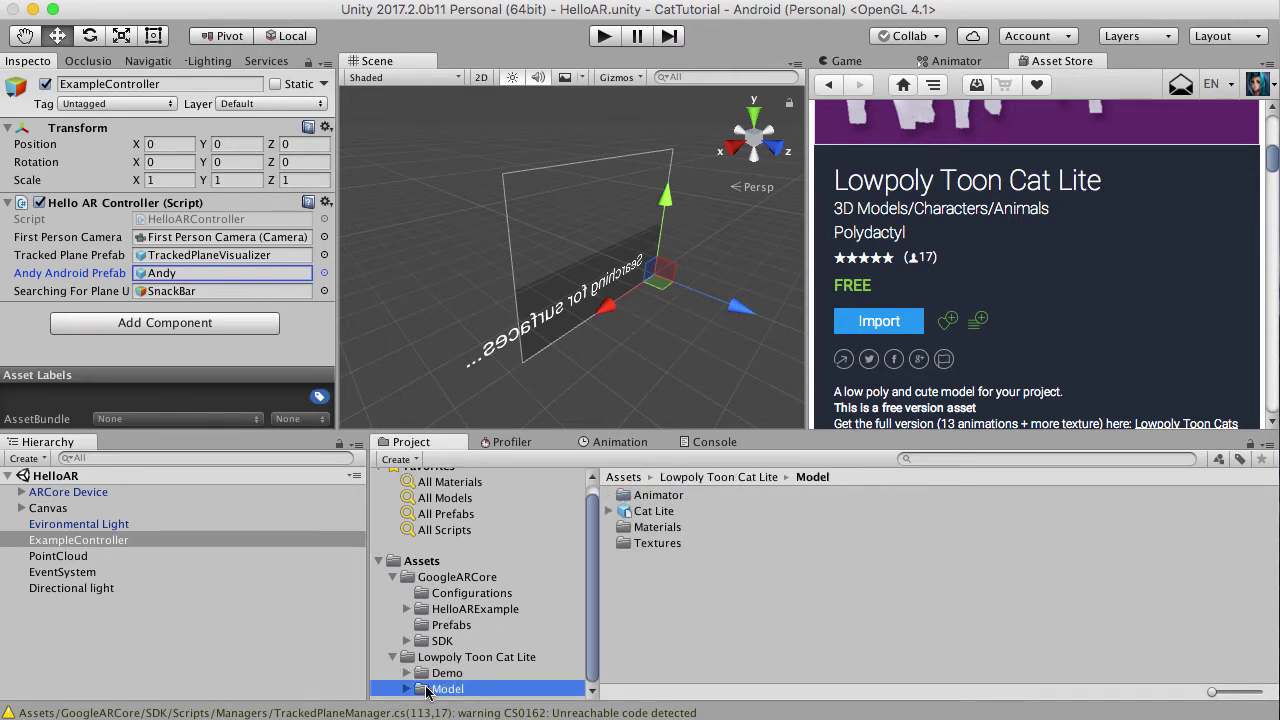
left_click(607, 498)
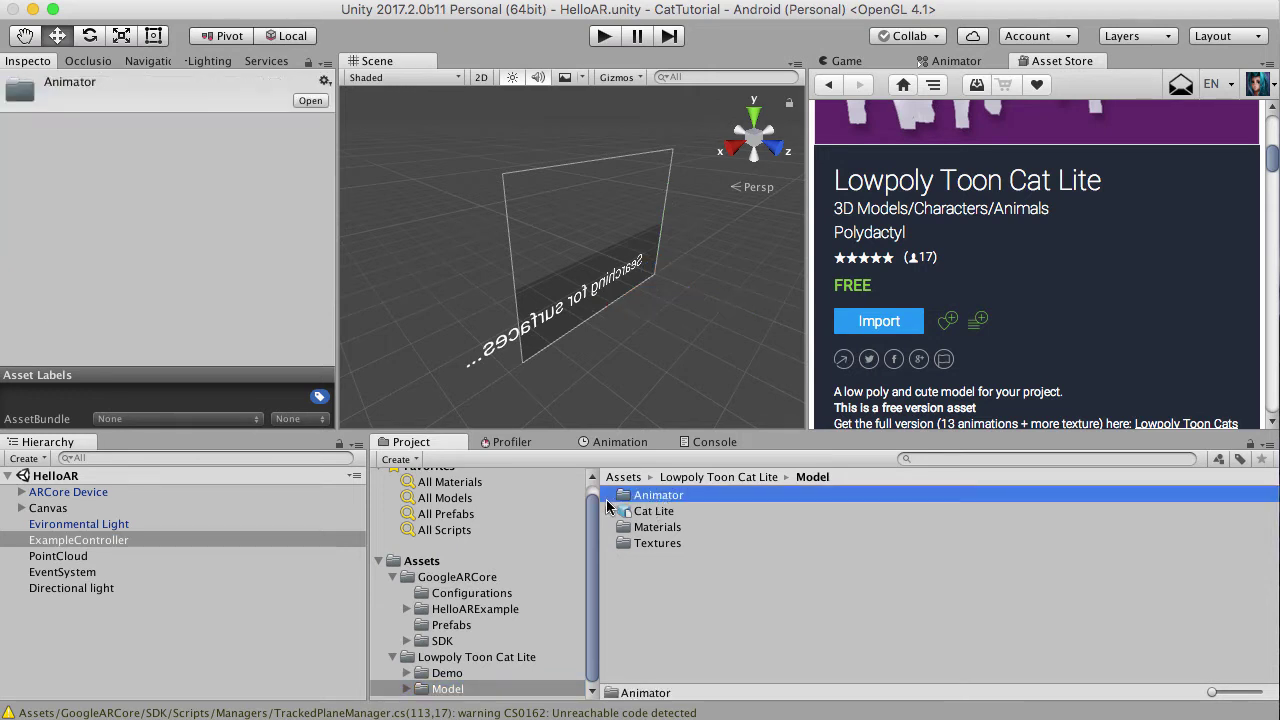
left_click(609, 512)
left_click(608, 512)
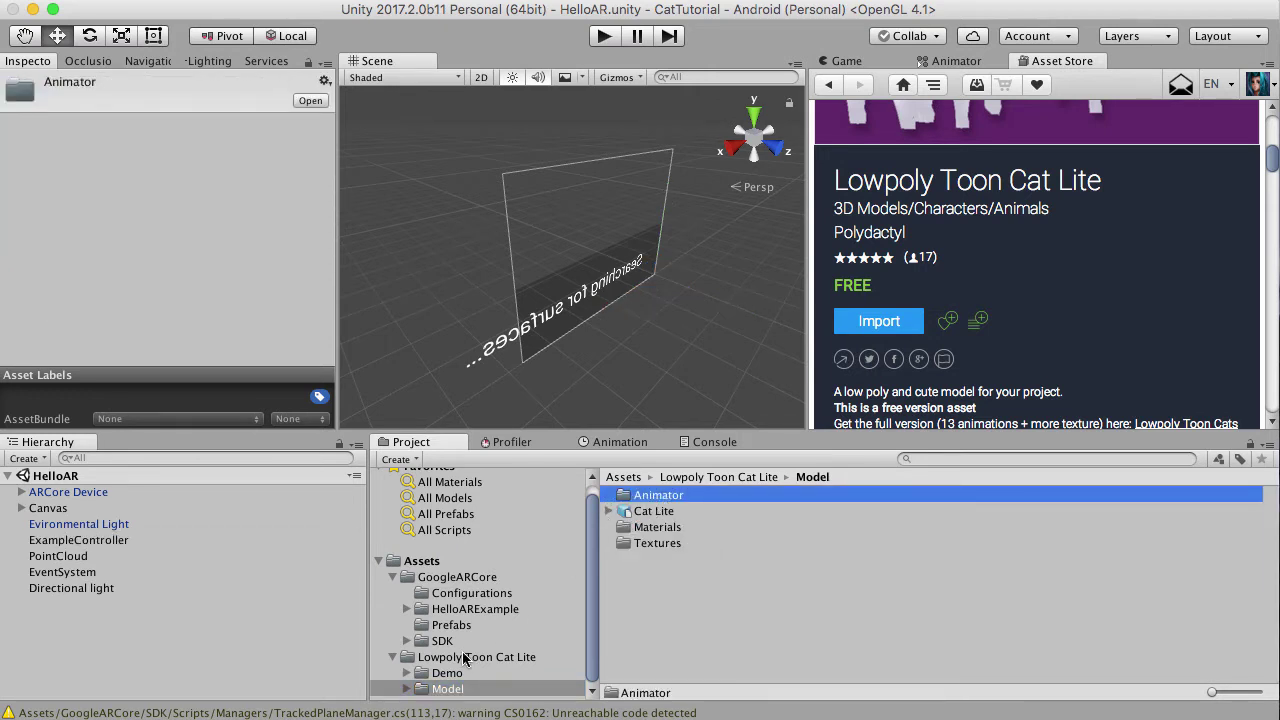
left_click(448, 672)
double_click(630, 527)
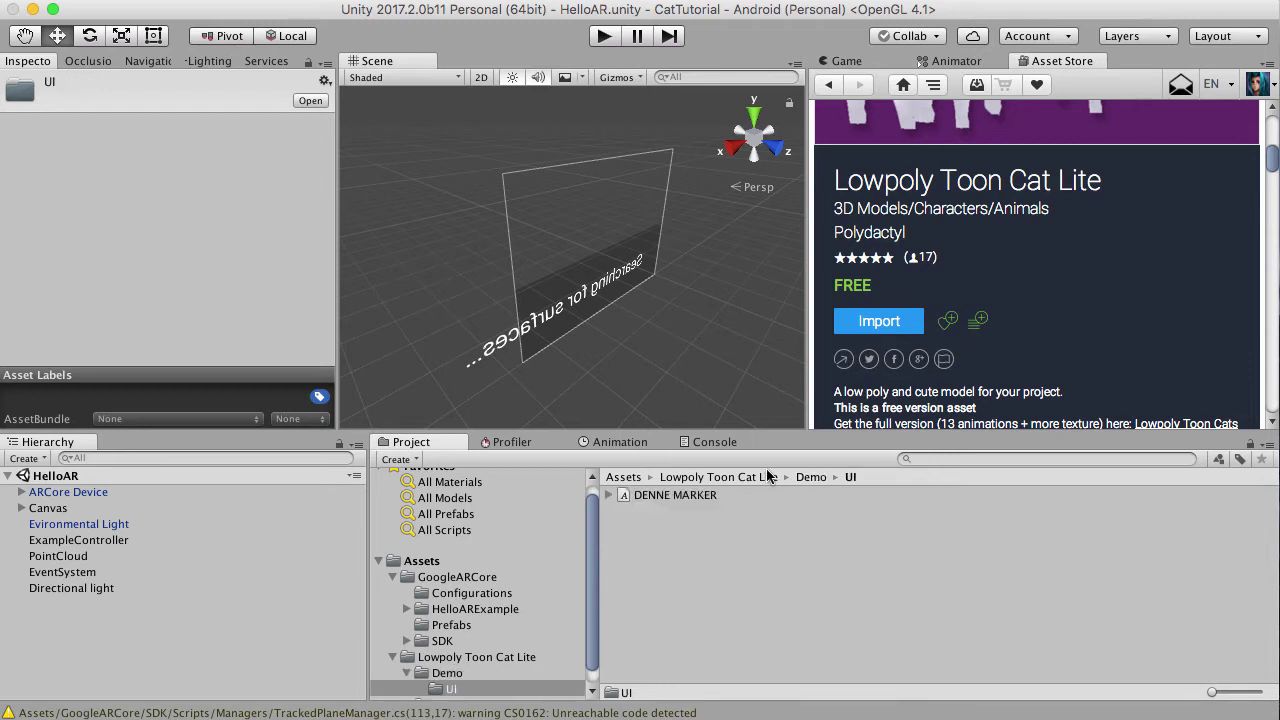
left_click(424, 657)
left_click(407, 672)
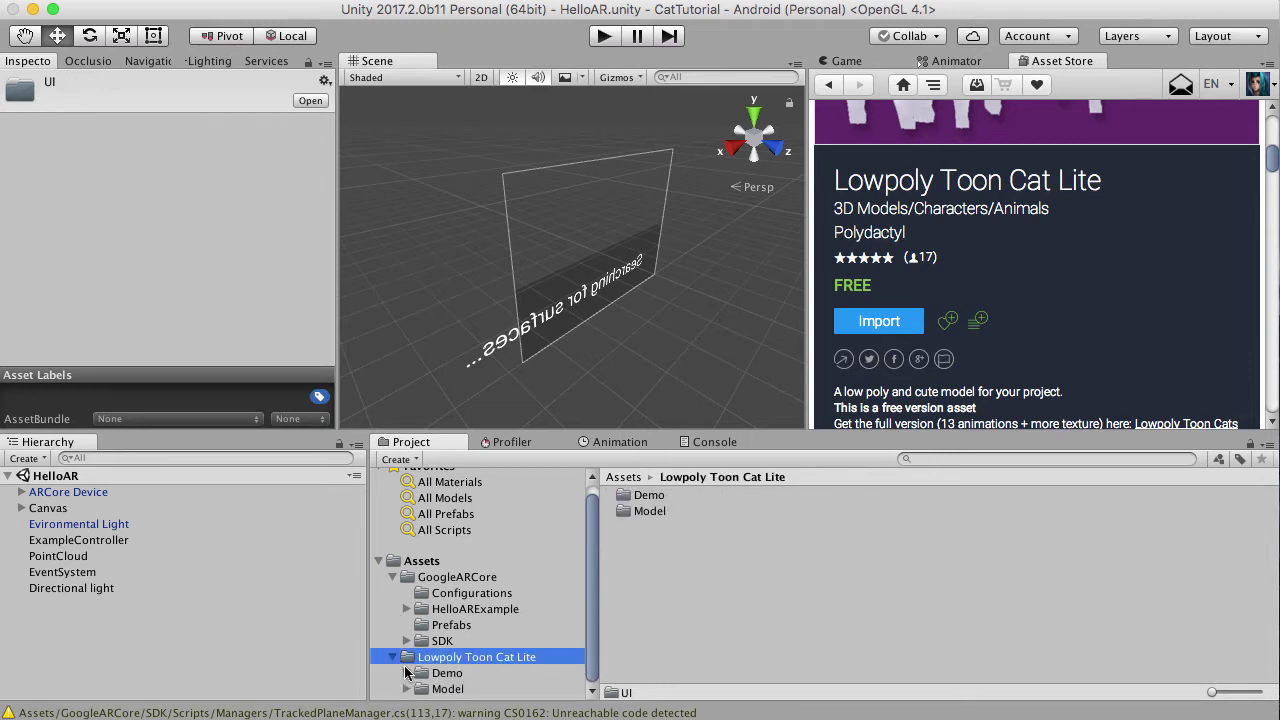
- Look through the Animator, Materials and Textures subfolders of the cat's Model folder
double_click(650, 512)
double_click(650, 495)
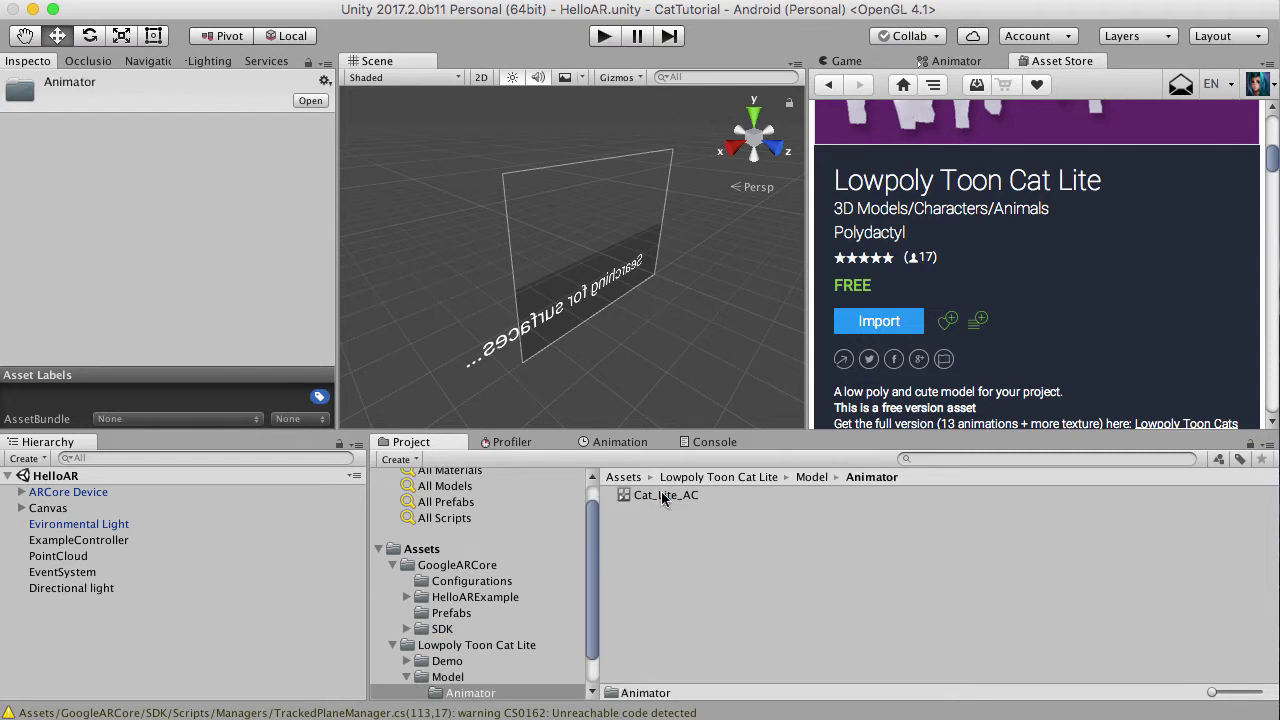
left_click(805, 477)
left_click(684, 528)
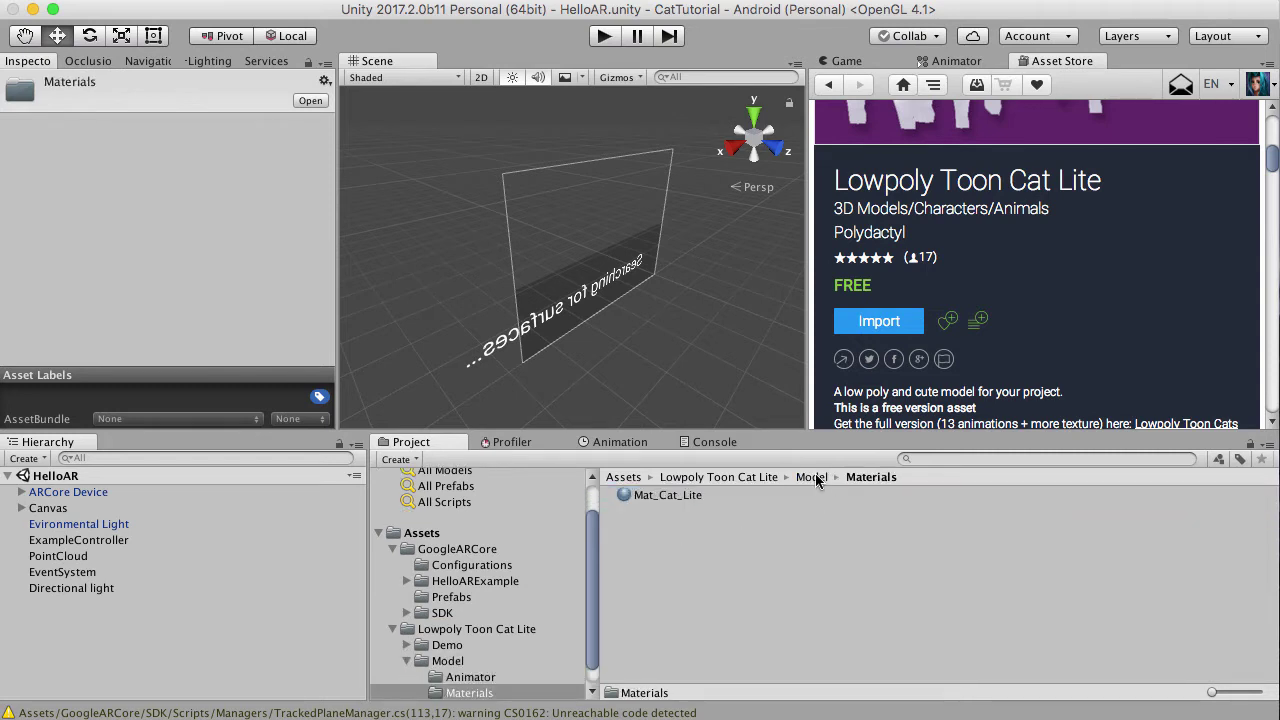
left_click(814, 477)
double_click(657, 541)
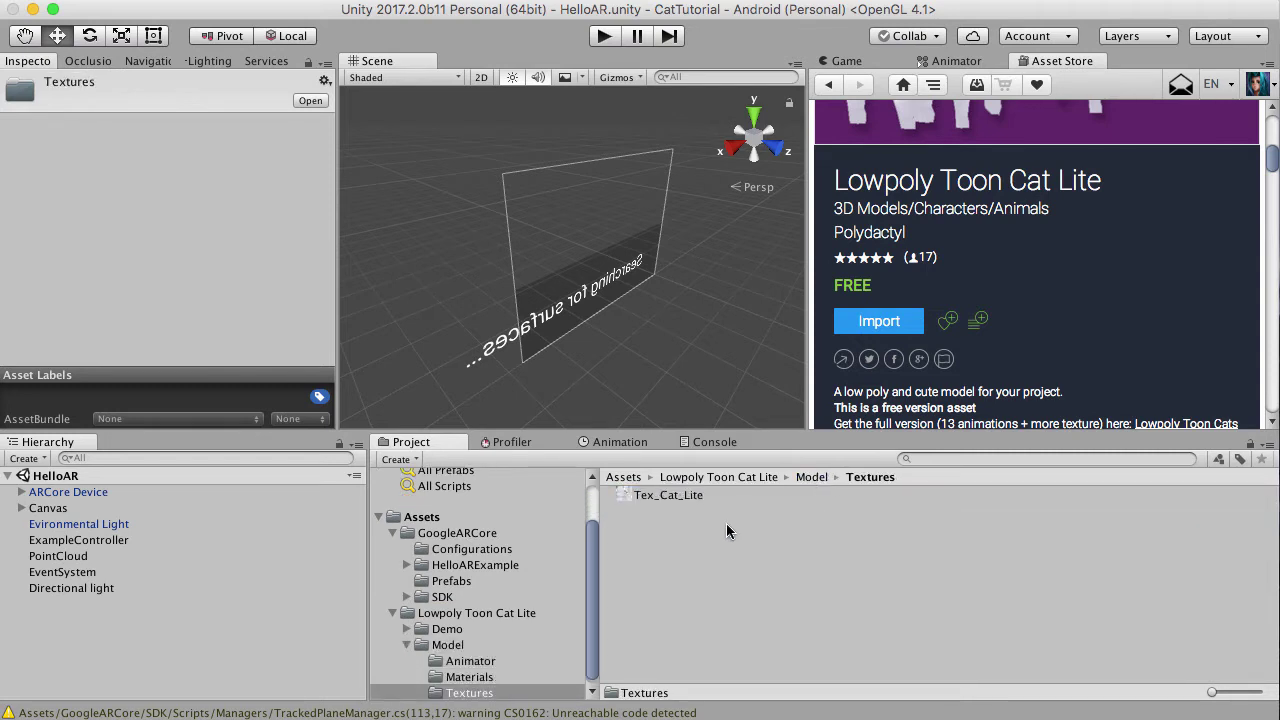
left_click(813, 477)
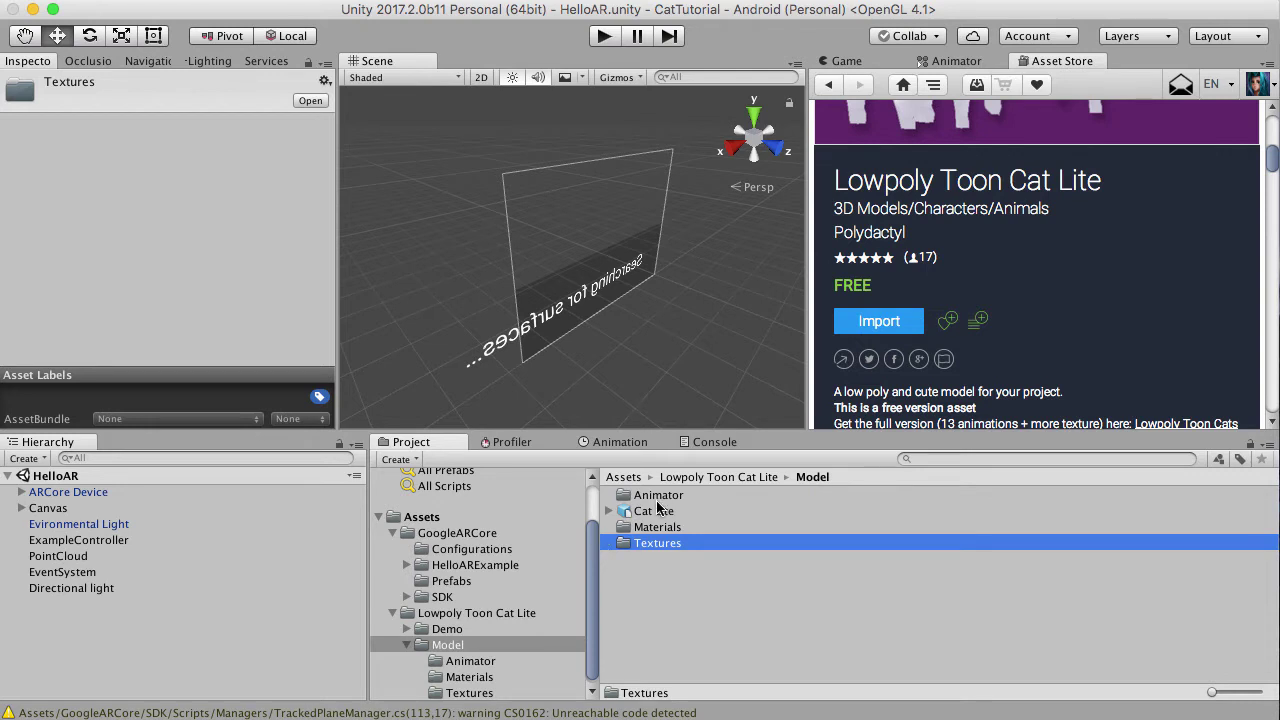
- Drag the Cat Lite model from the Model folder into the HelloAR scene
left_click_drag(657, 517, 705, 392)
scroll(703, 390, "down", 5)
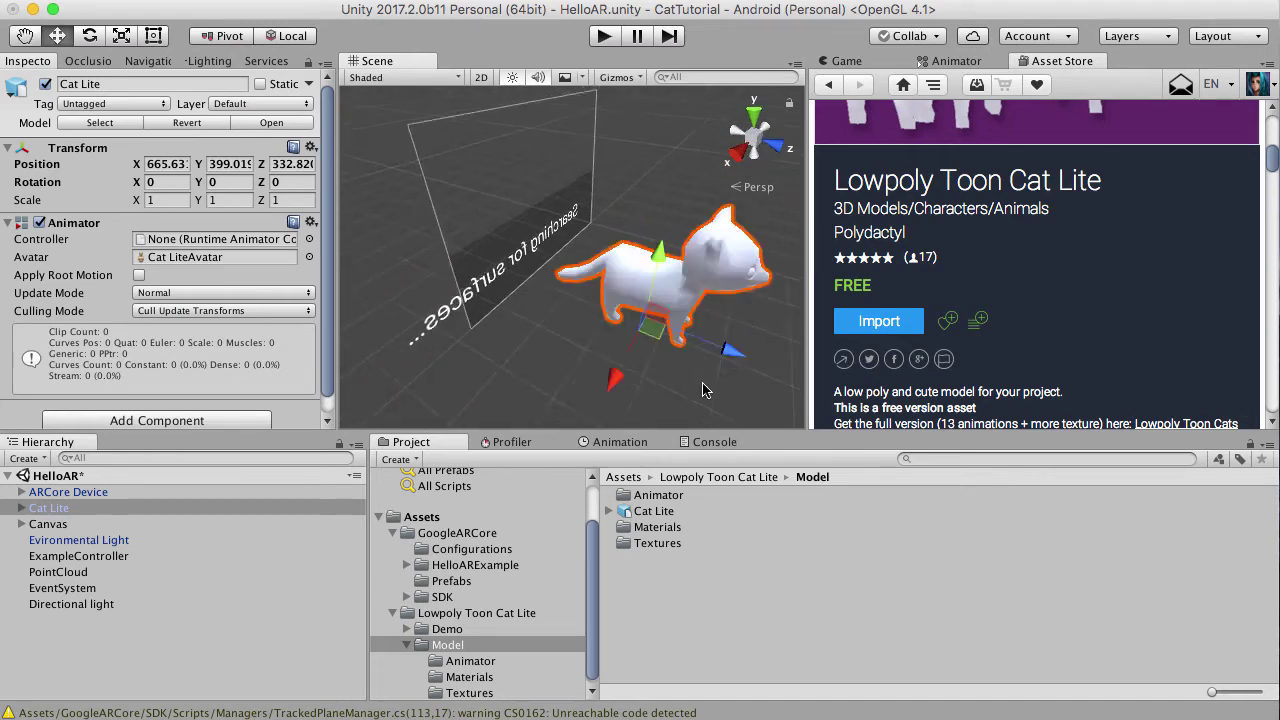
scroll(703, 390, "up", 3)
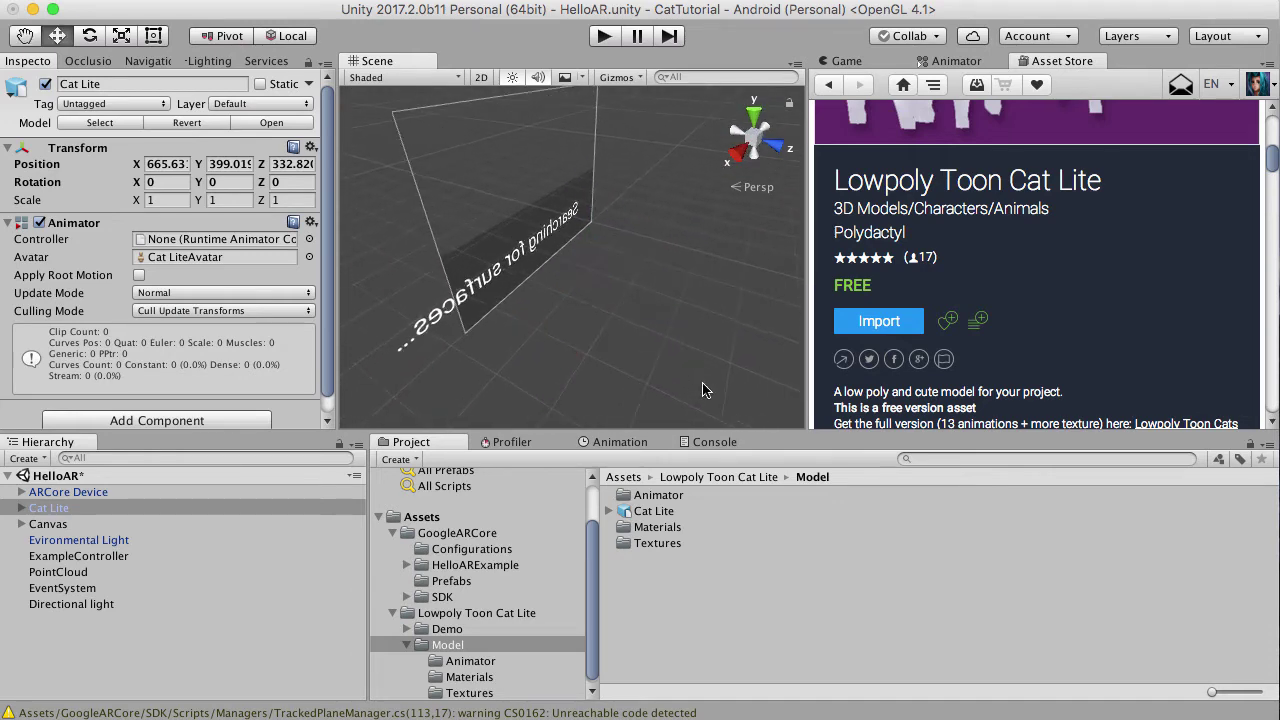
- Apply the Mat_Cat_Lite material from the Materials folder to the cat
left_click(648, 527)
double_click(648, 527)
left_click_drag(655, 495, 628, 274)
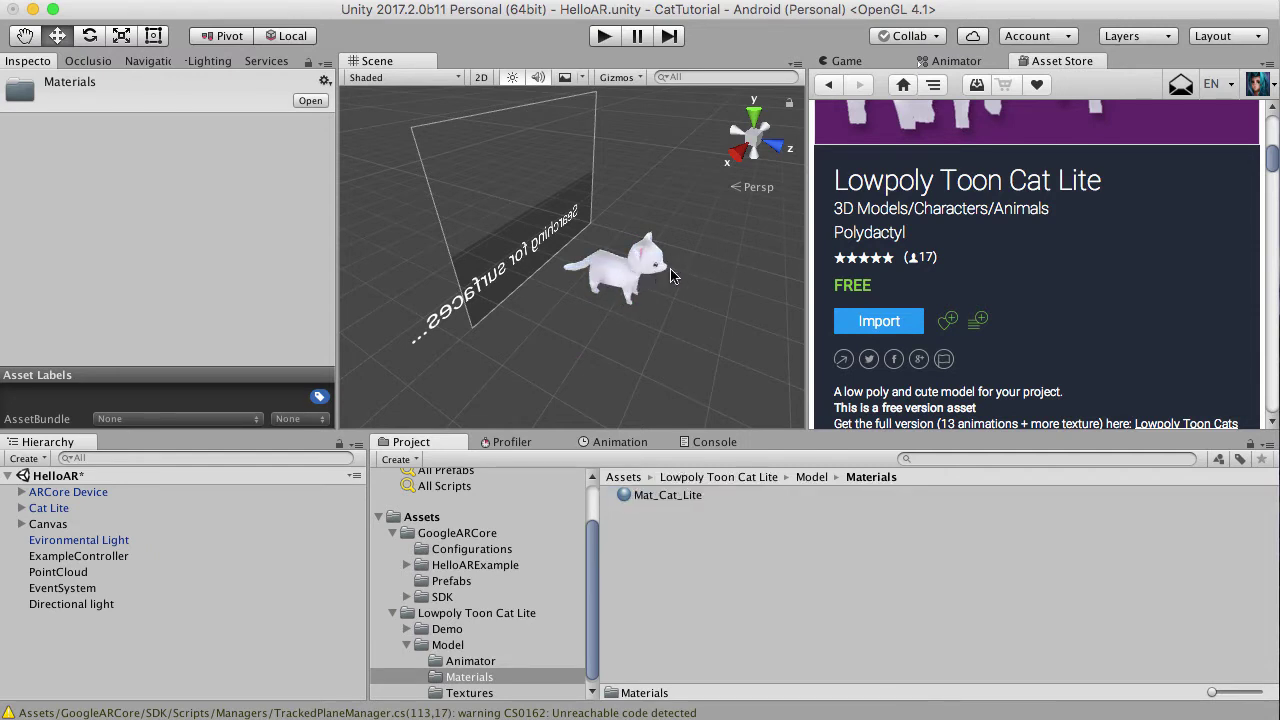
middle_click_drag(728, 294, 688, 322)
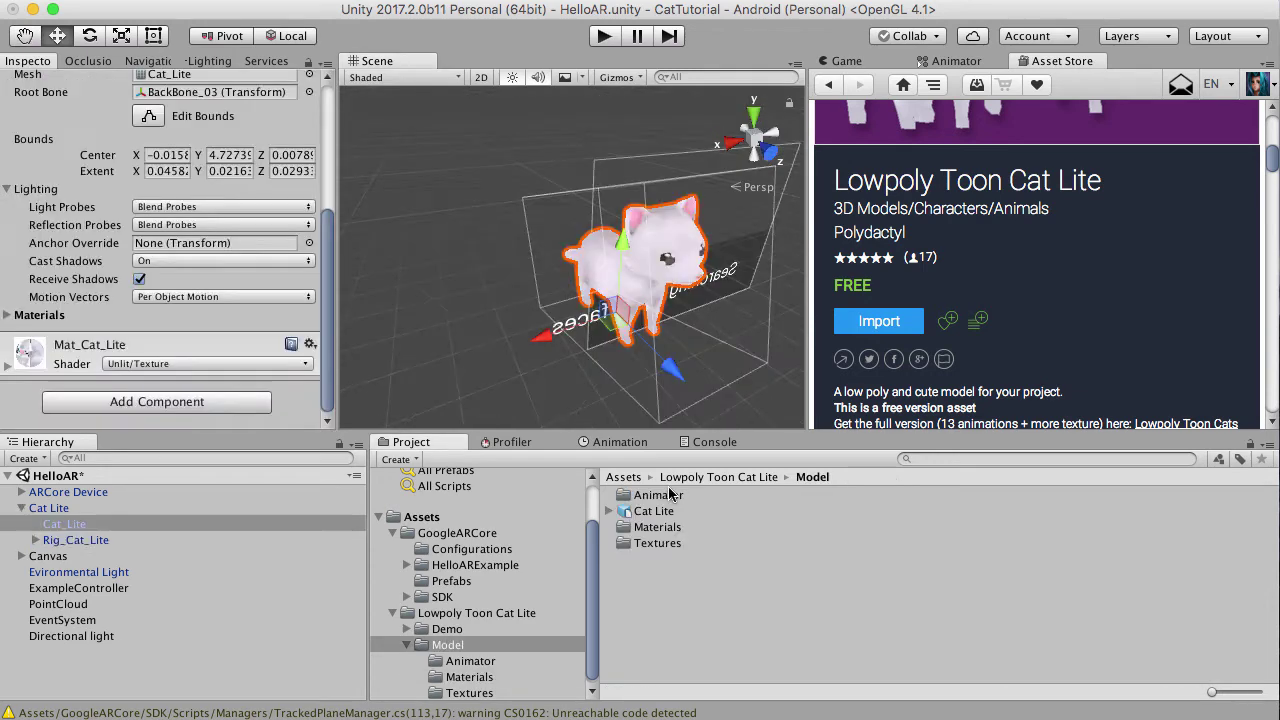
- Create a new folder named Prefabs at the top level of Assets
left_click(68, 508)
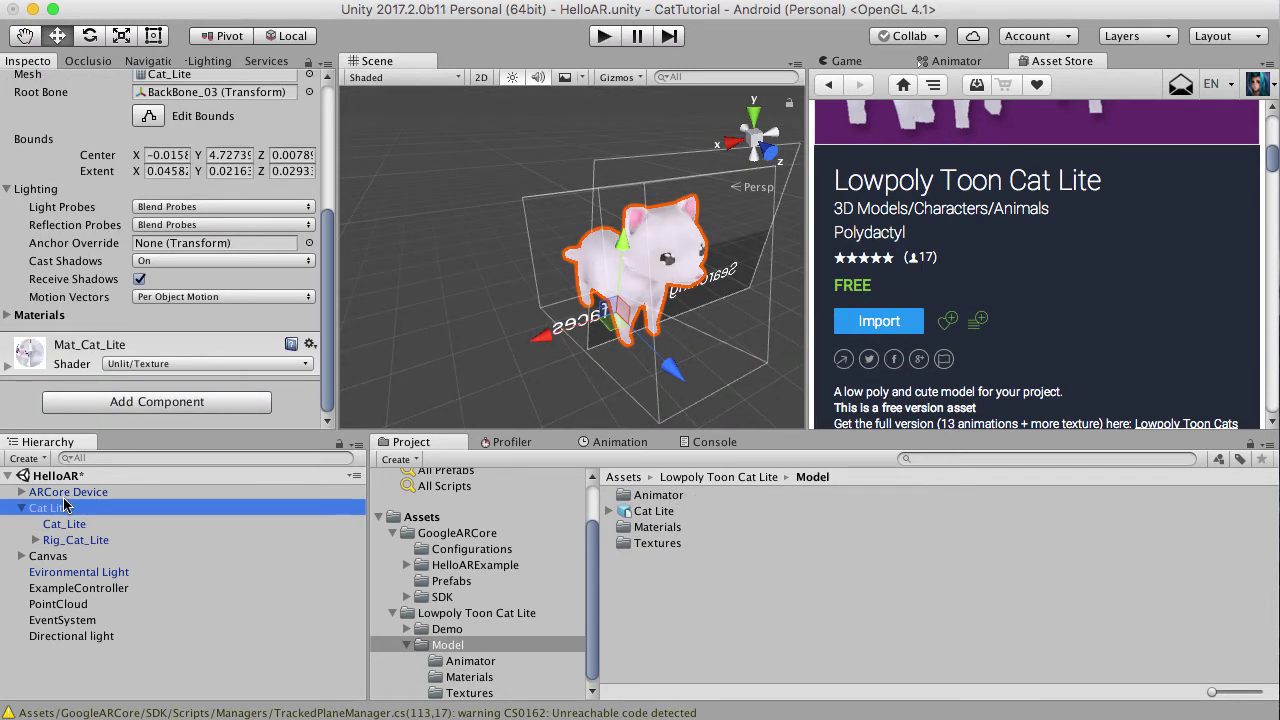
left_click(16, 507)
left_click(392, 533)
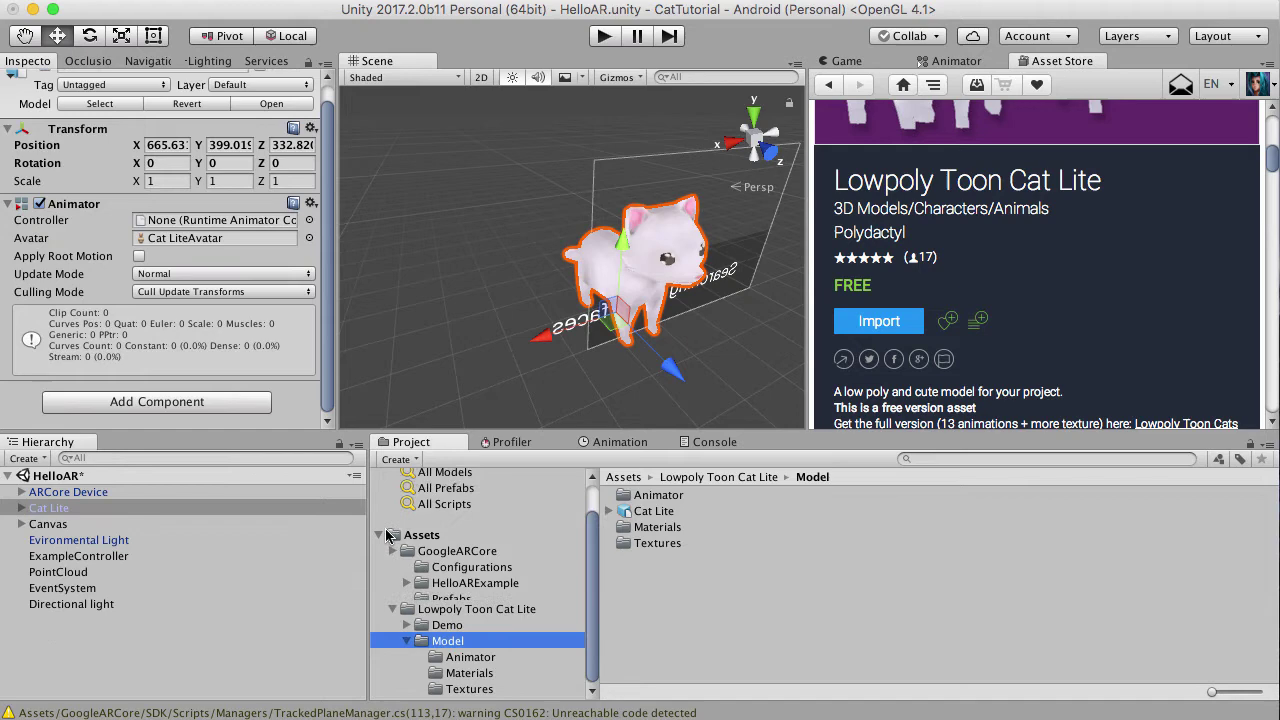
left_click(392, 604)
left_click(414, 572)
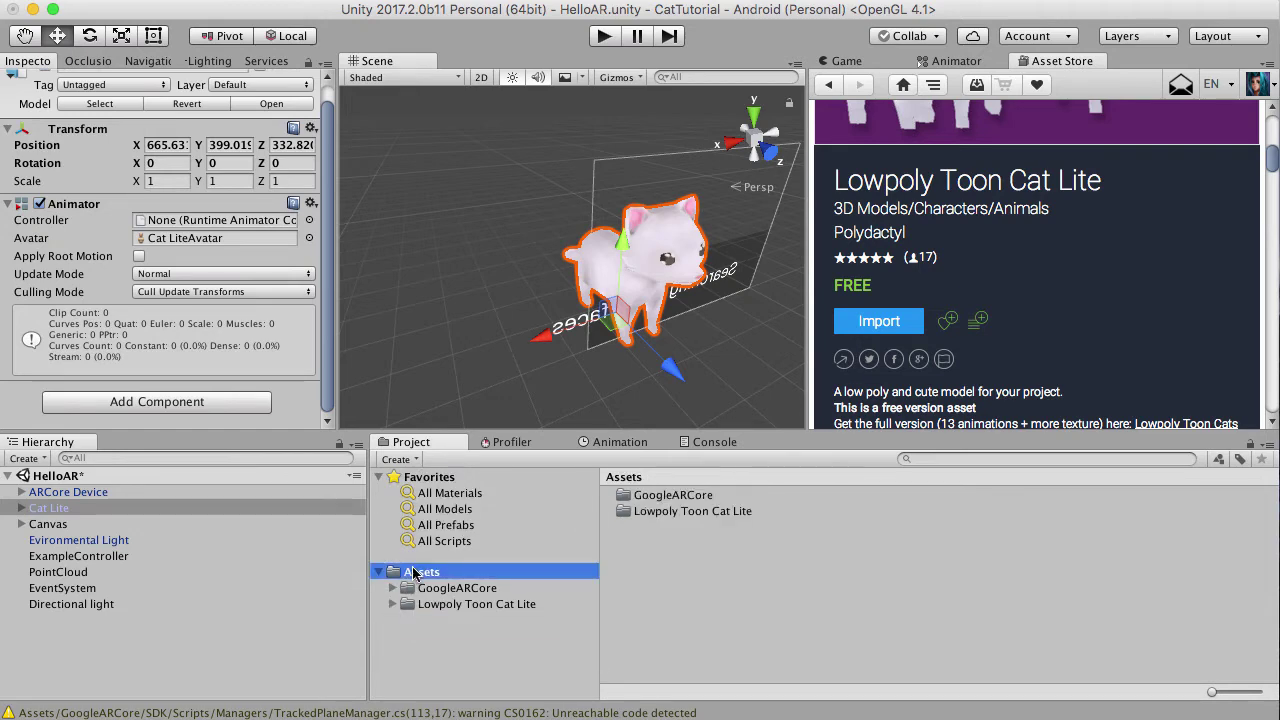
right_click(414, 572)
mouse_move(545, 452)
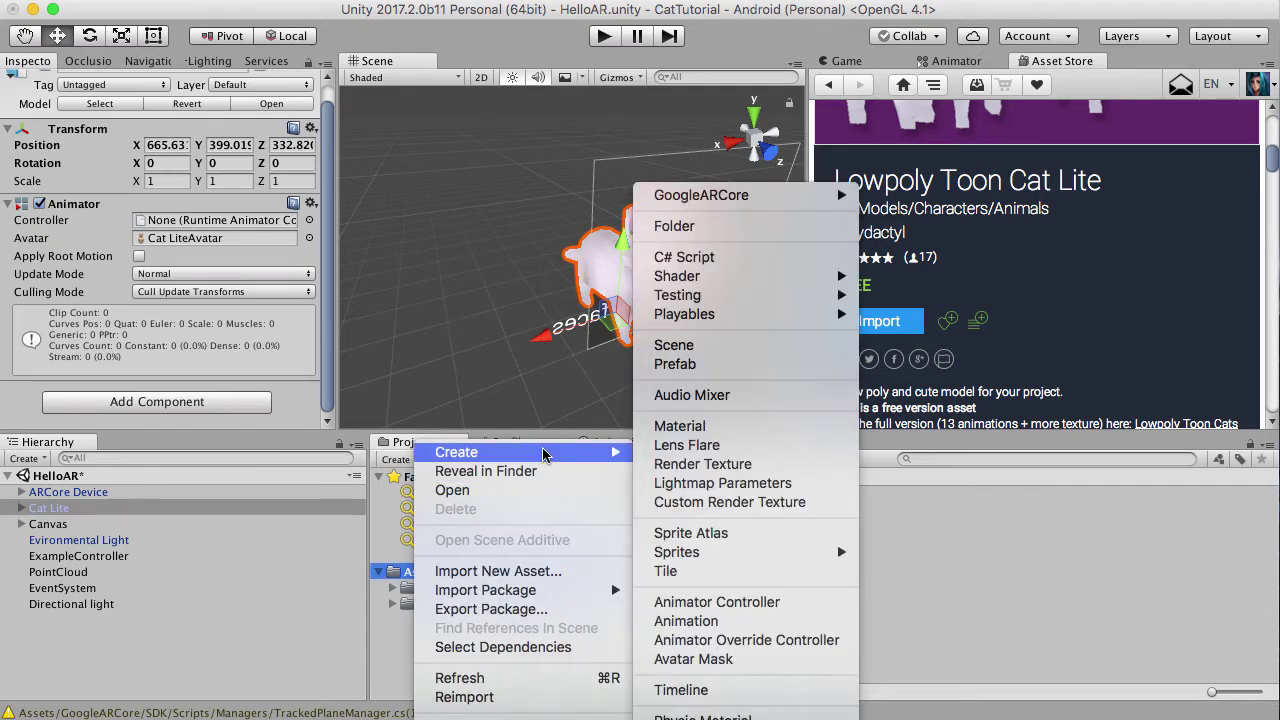
left_click(765, 229)
type("prefabs")
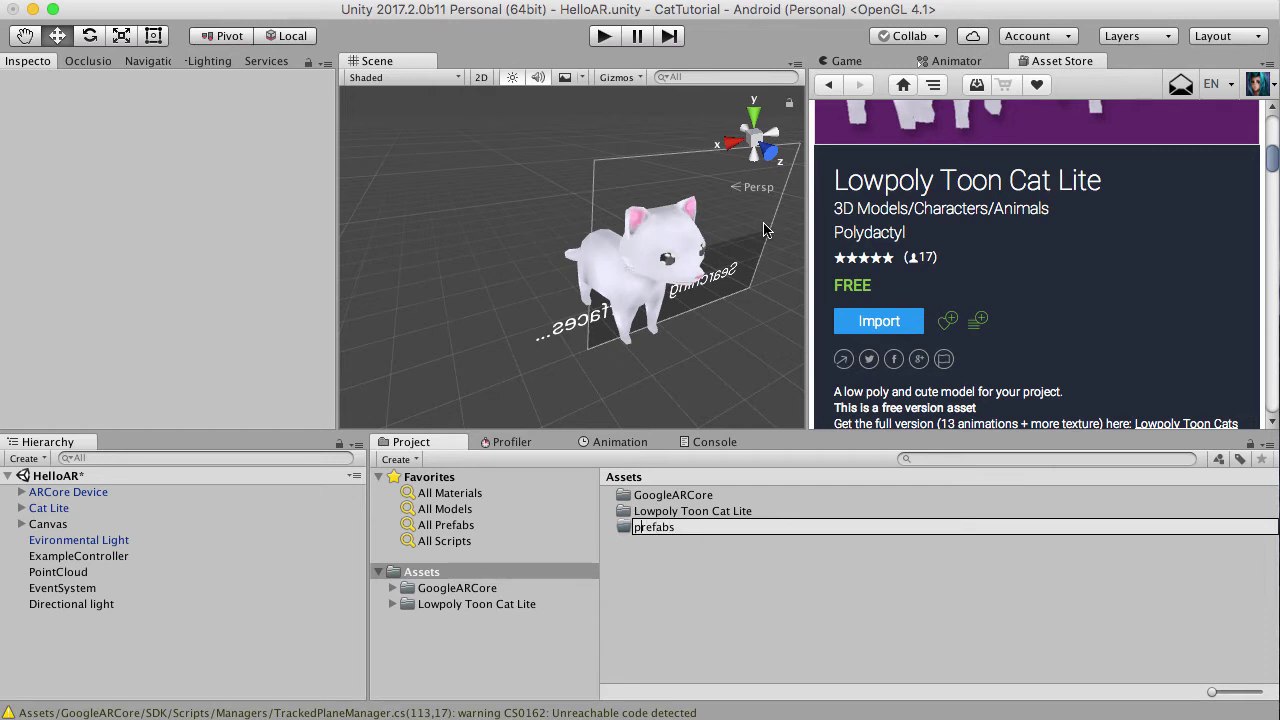
key("Return")
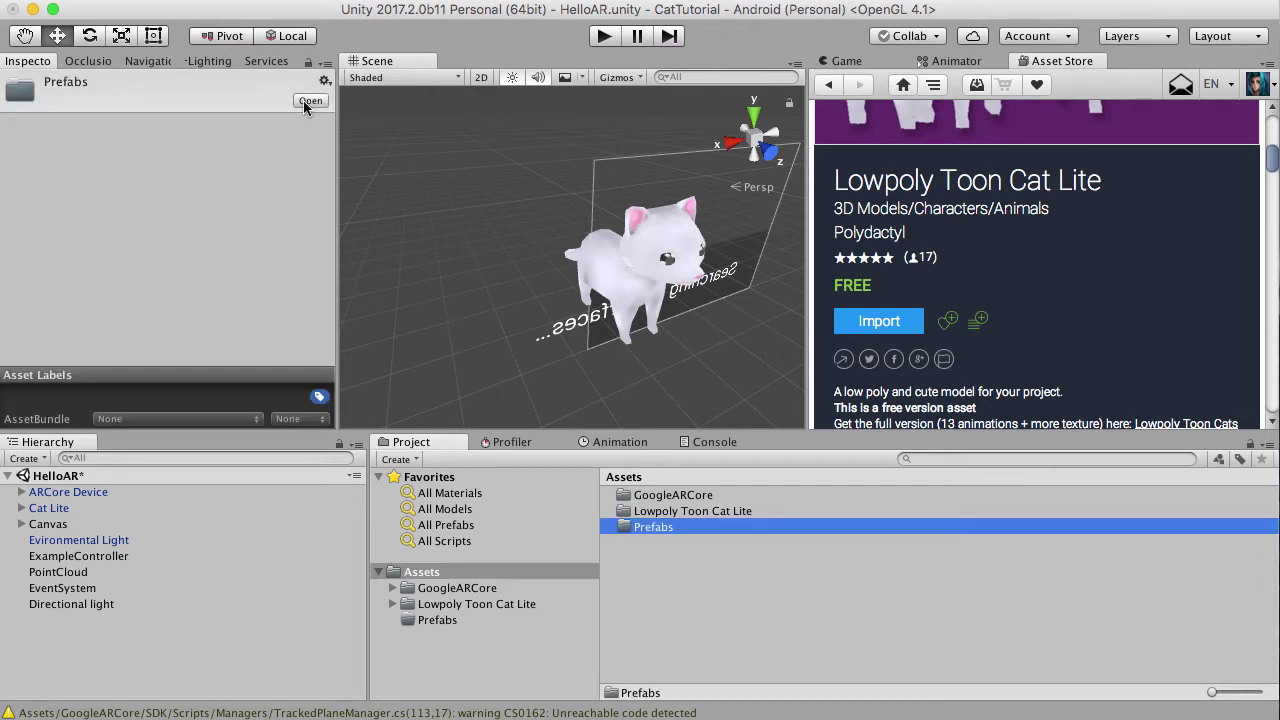
- Turn the scene's Cat Lite object into a prefab inside the Prefabs folder
left_click(48, 508)
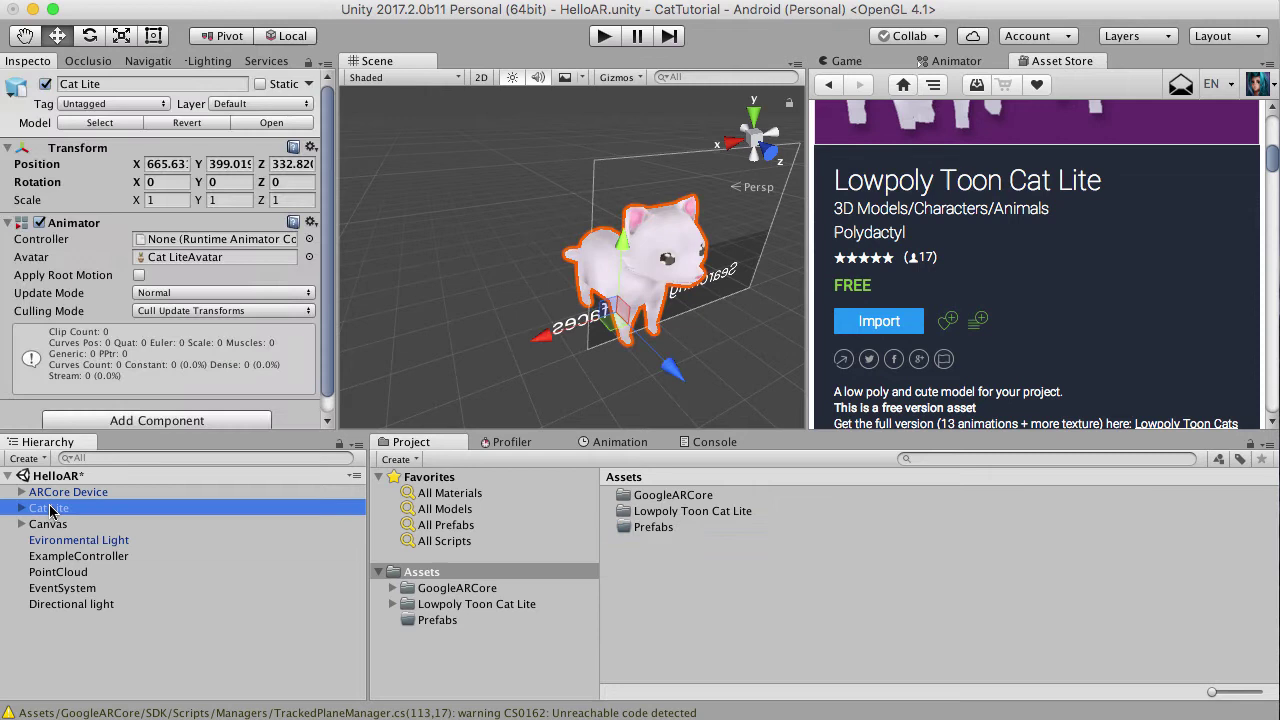
scroll(115, 302, "down", 1)
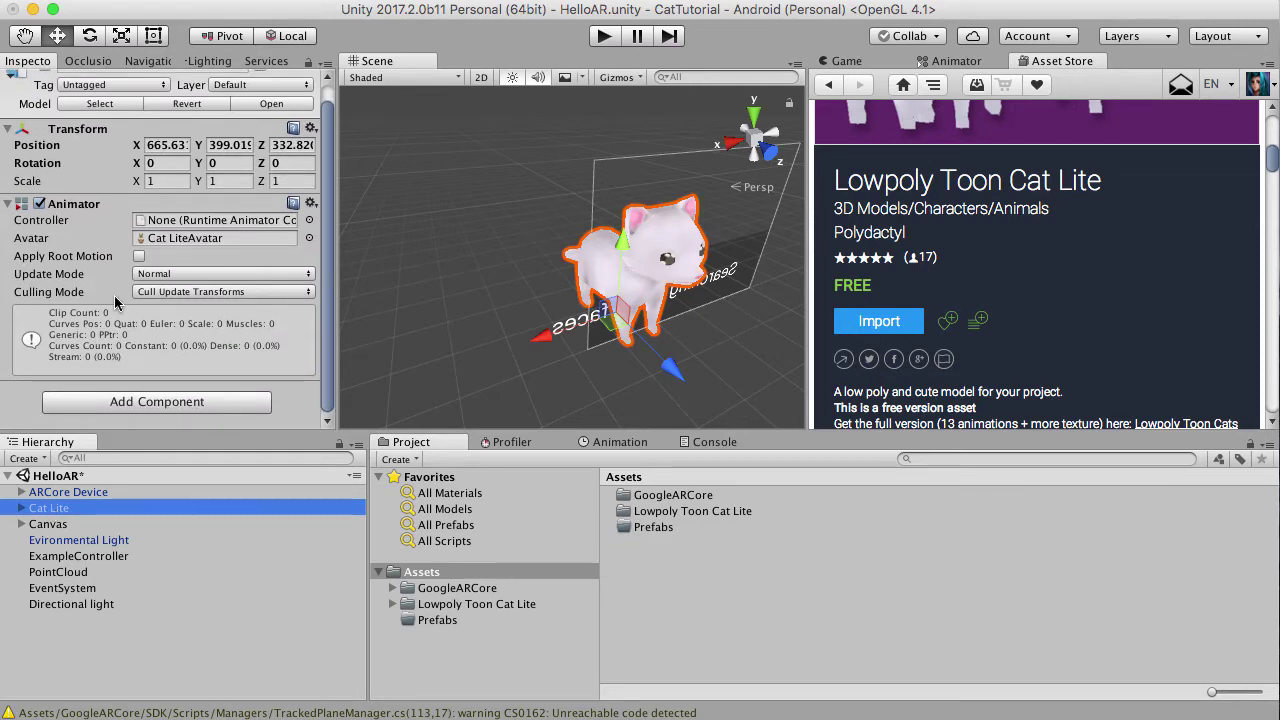
scroll(115, 302, "up", 1)
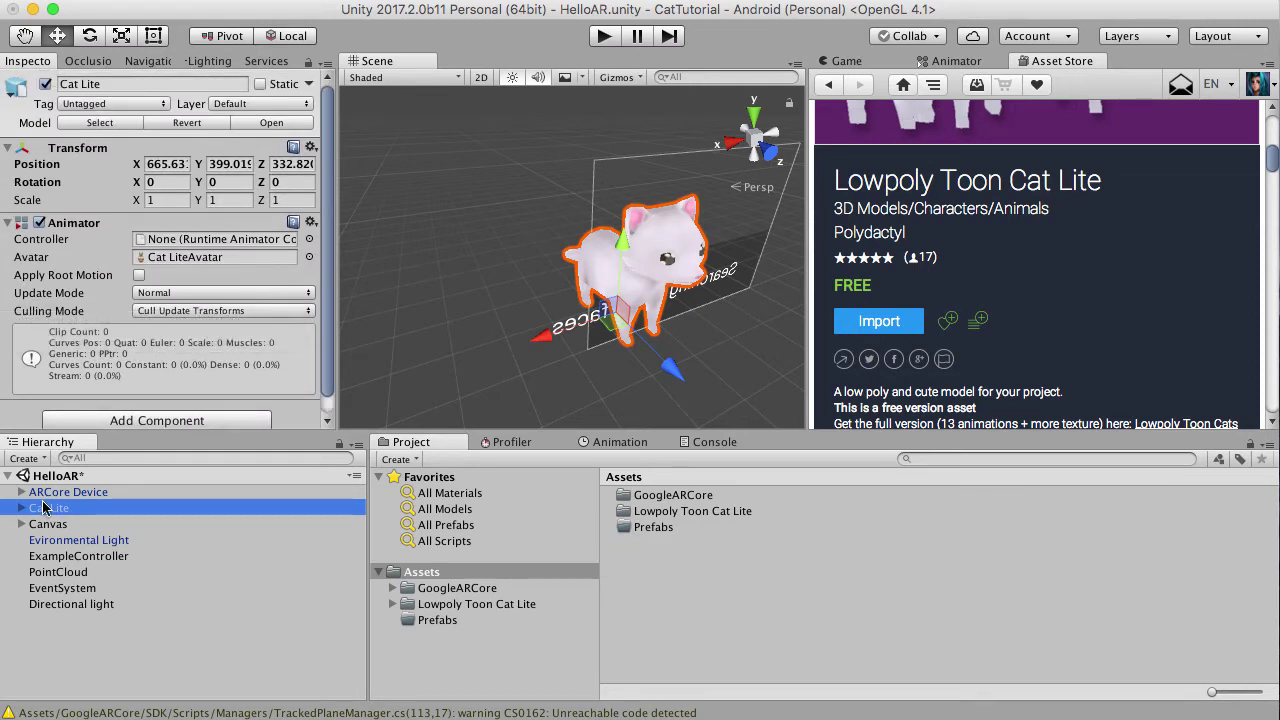
left_click_drag(44, 509, 639, 530)
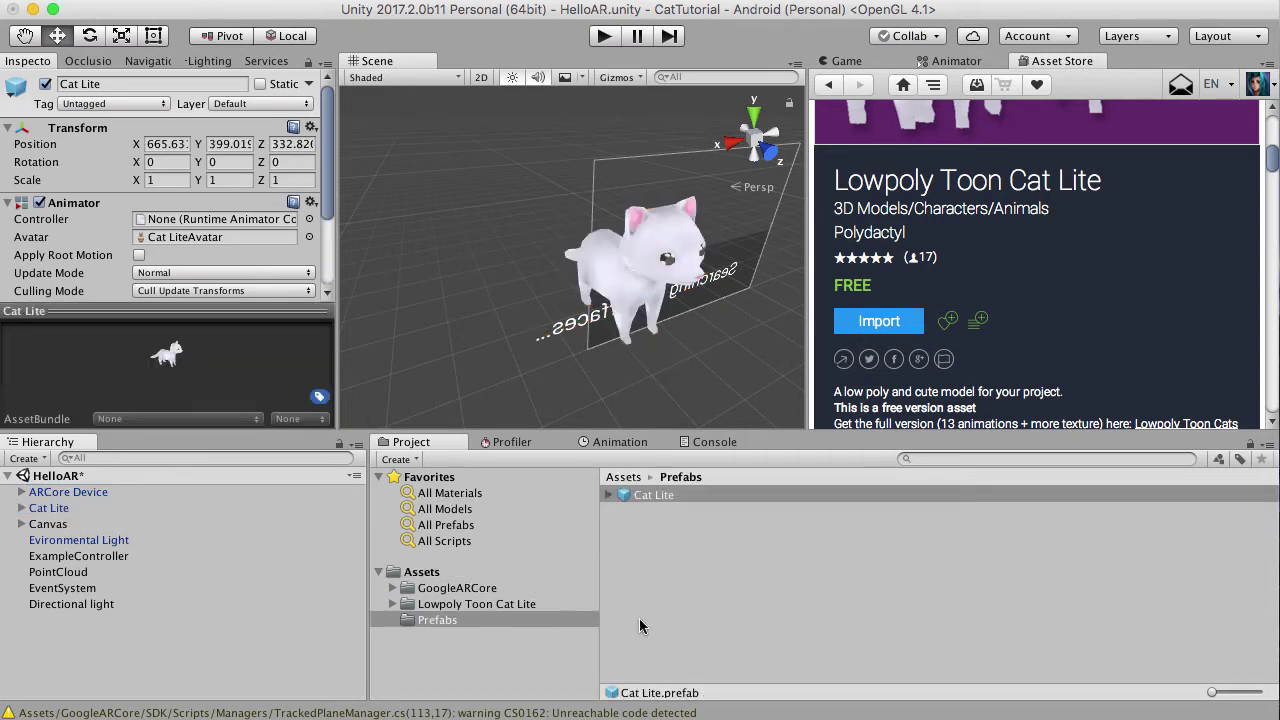
- Locate the prefab the ExampleController spawns and drop an Andy instance into the scene
left_click(430, 589)
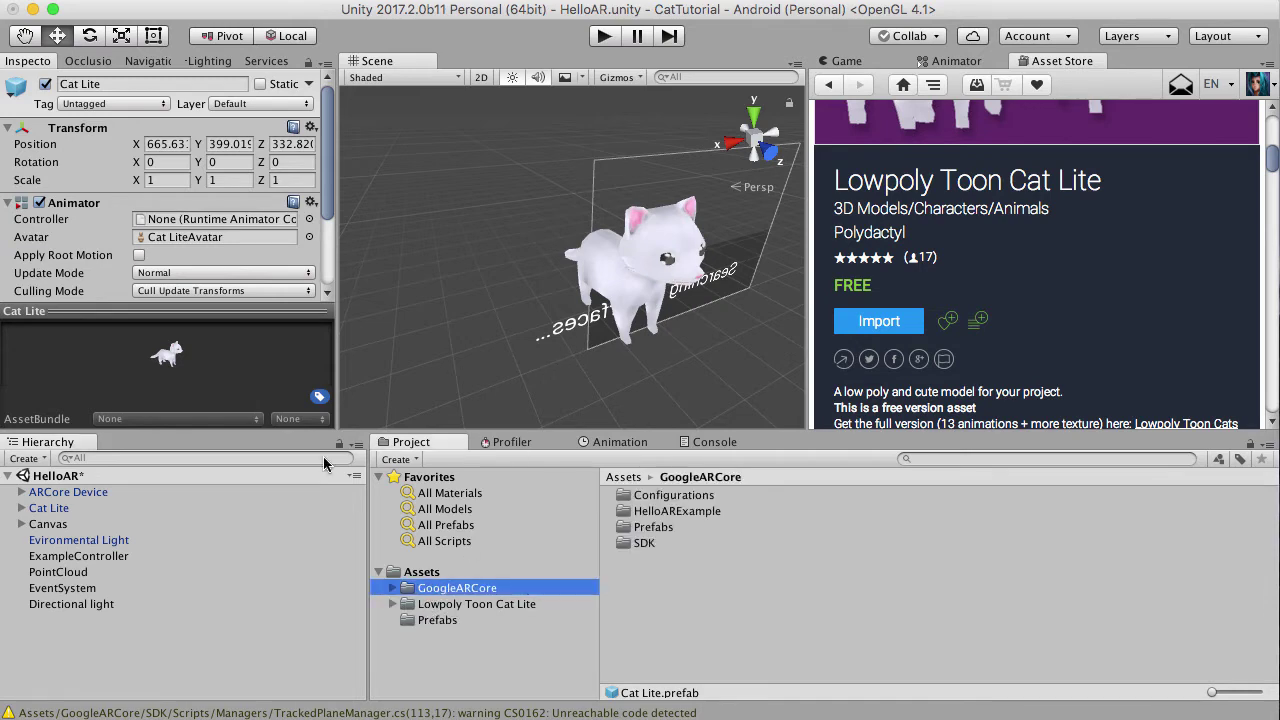
left_click(62, 492)
scroll(157, 218, "down", 3)
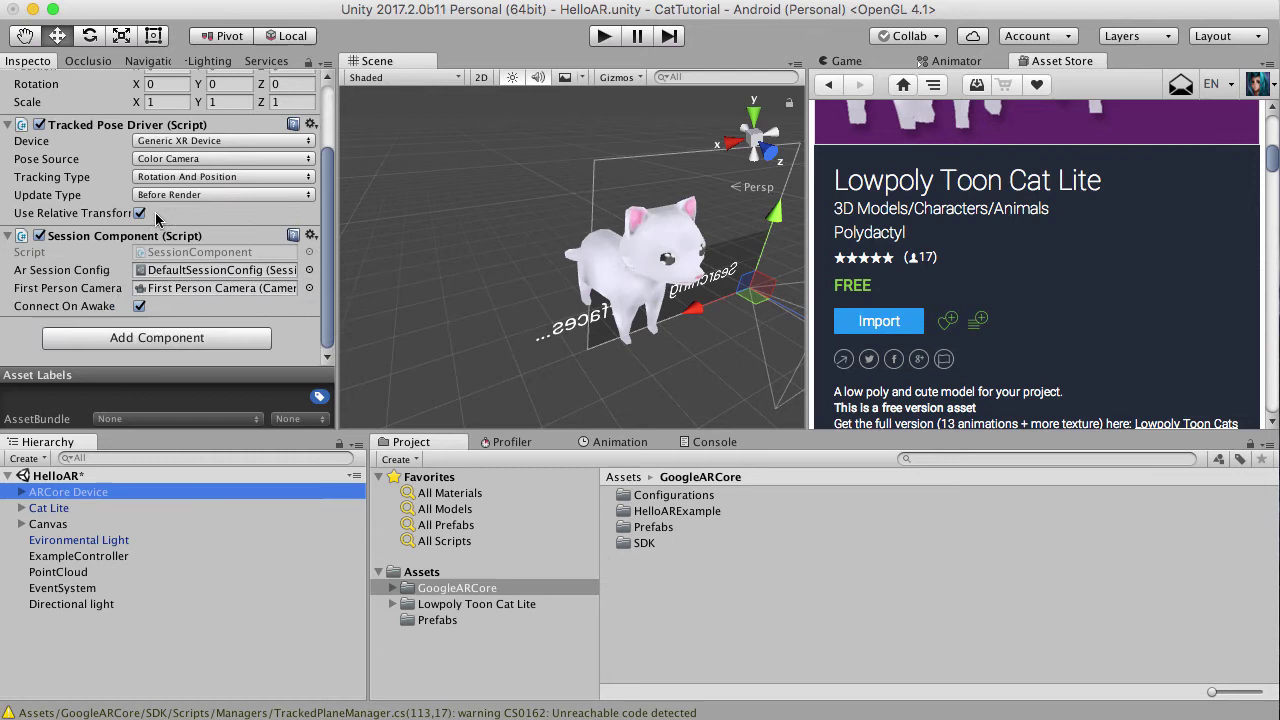
left_click(64, 556)
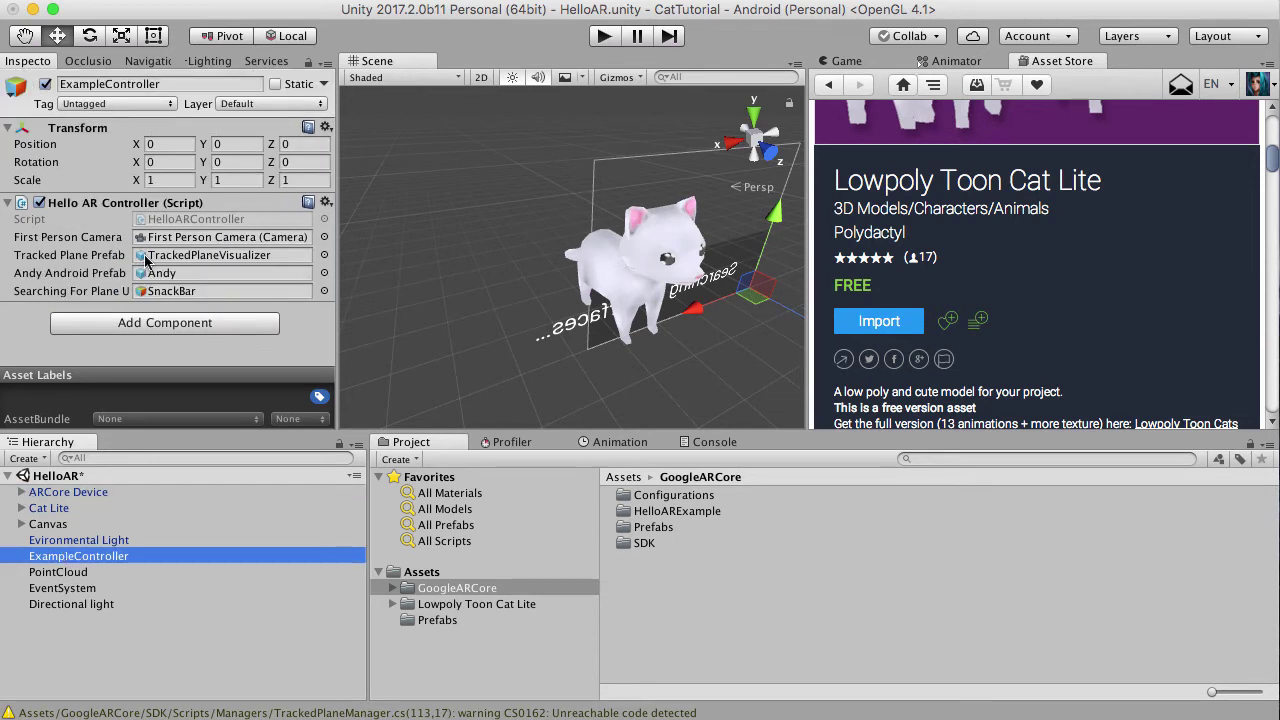
left_click(167, 276)
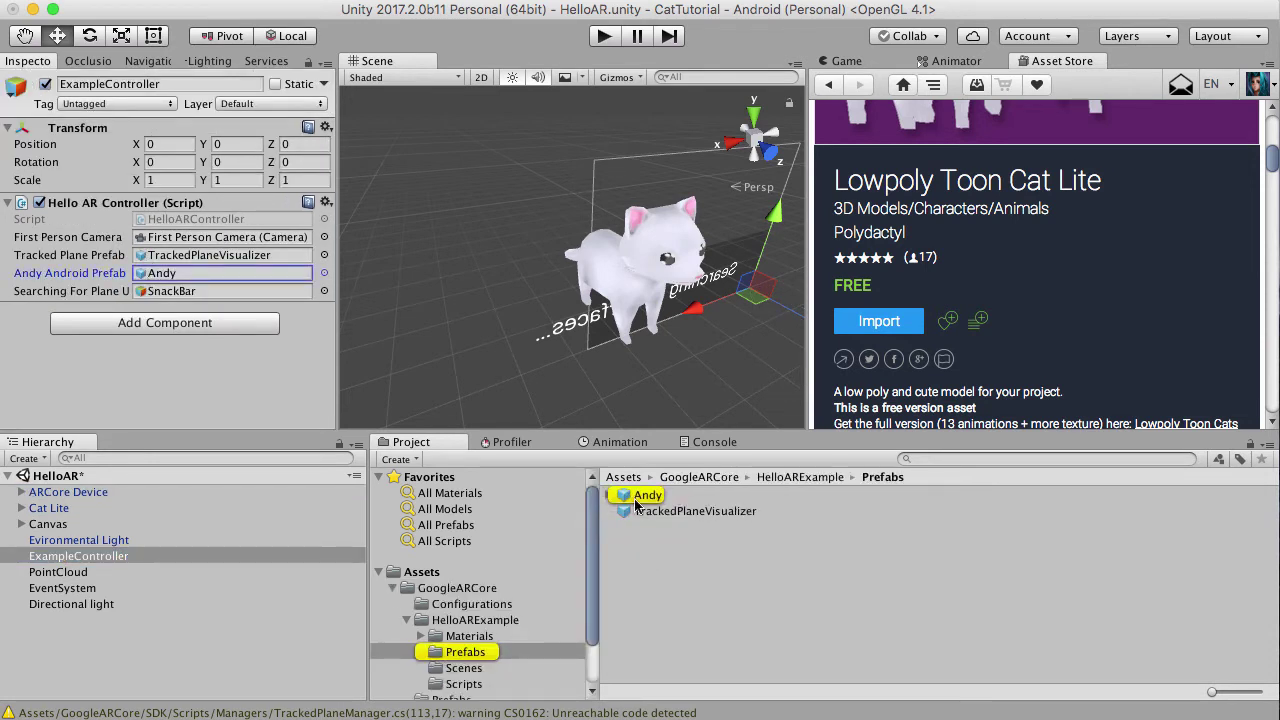
left_click_drag(626, 497, 567, 380)
- Set Andy's position to 0, 0, 0 and frame it in the Scene view
left_click(180, 160)
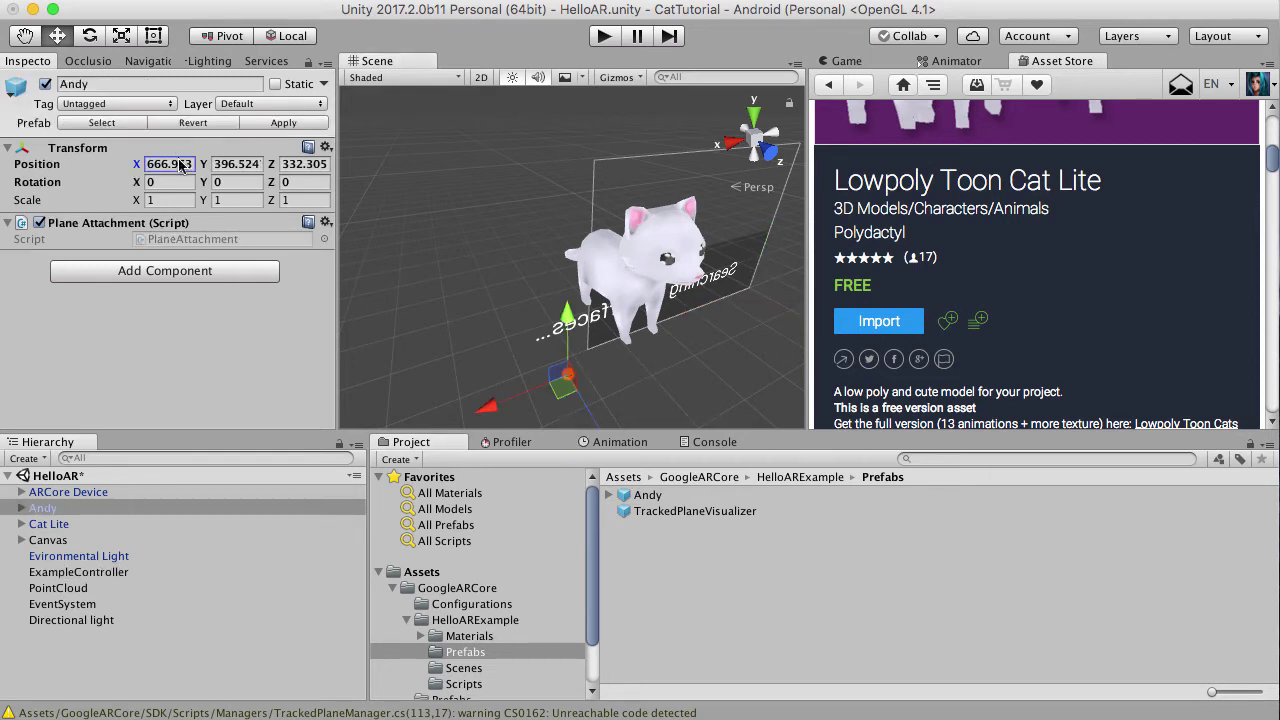
type("0")
key("Tab")
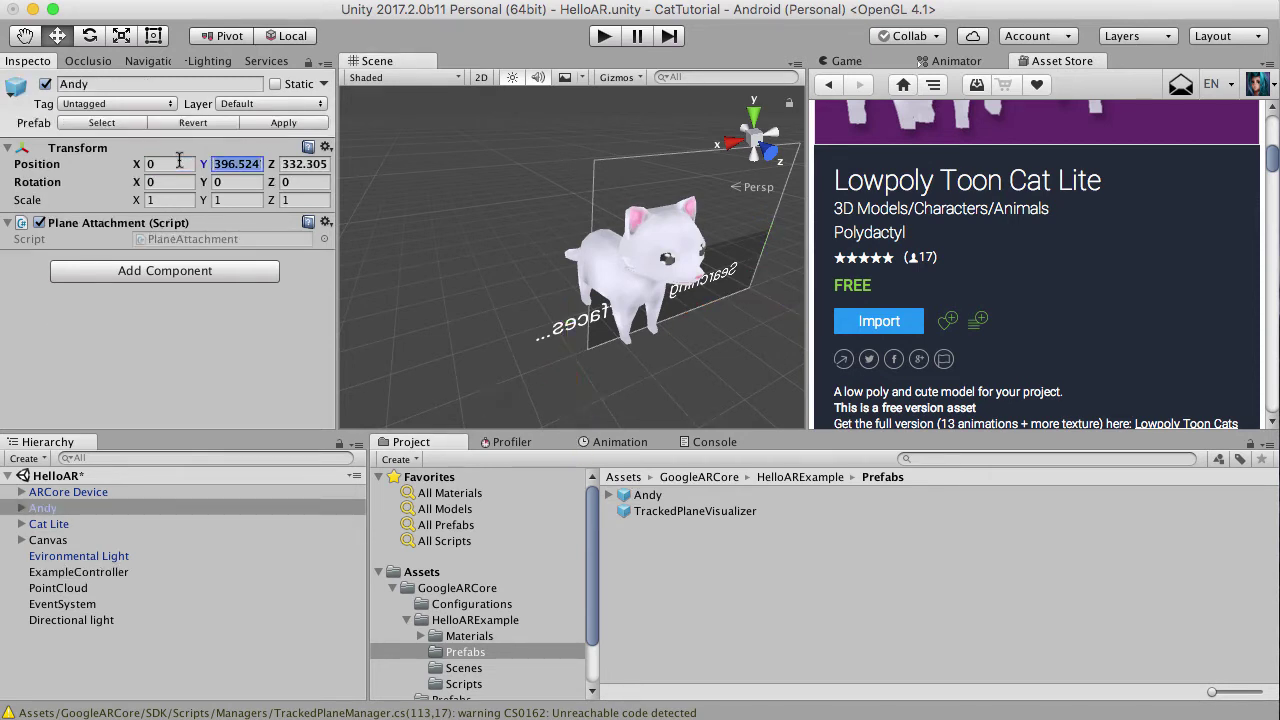
type("0")
key("Tab")
type("0")
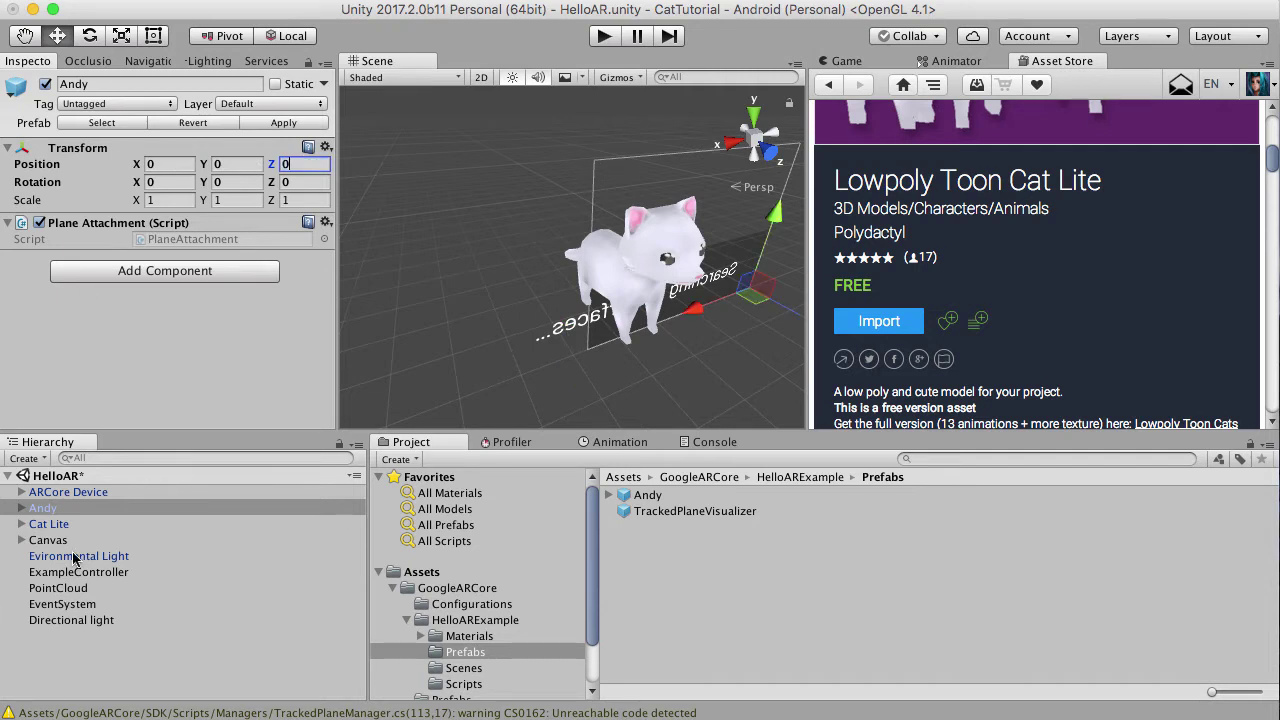
double_click(44, 508)
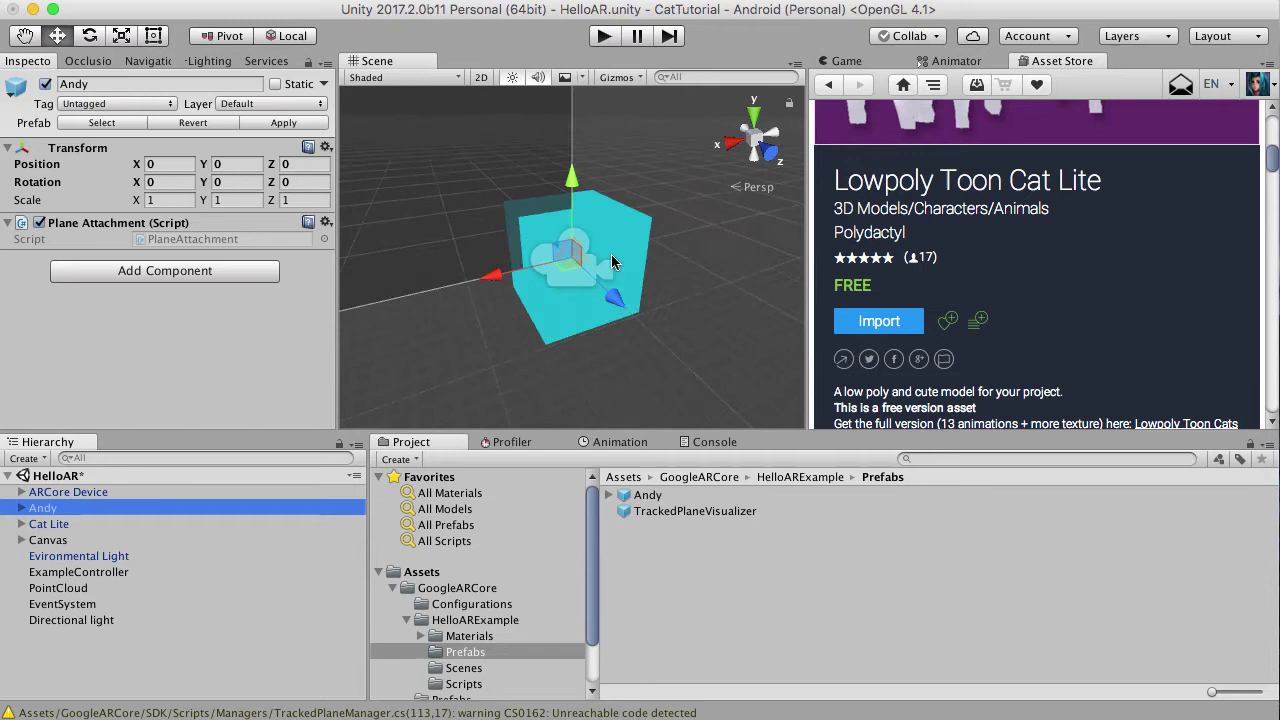
- Slide Andy along X and reset Cat Lite's position to 0, 0, 0
left_click_drag(500, 292, 606, 280)
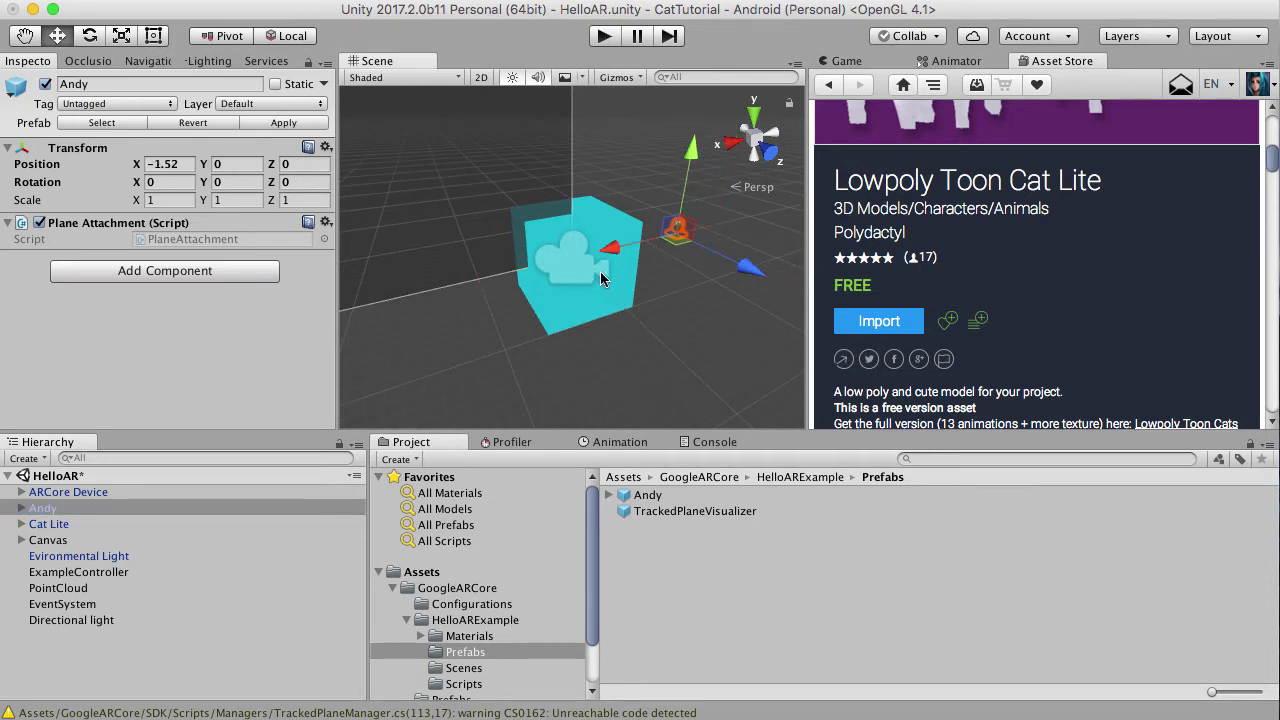
left_click(74, 527)
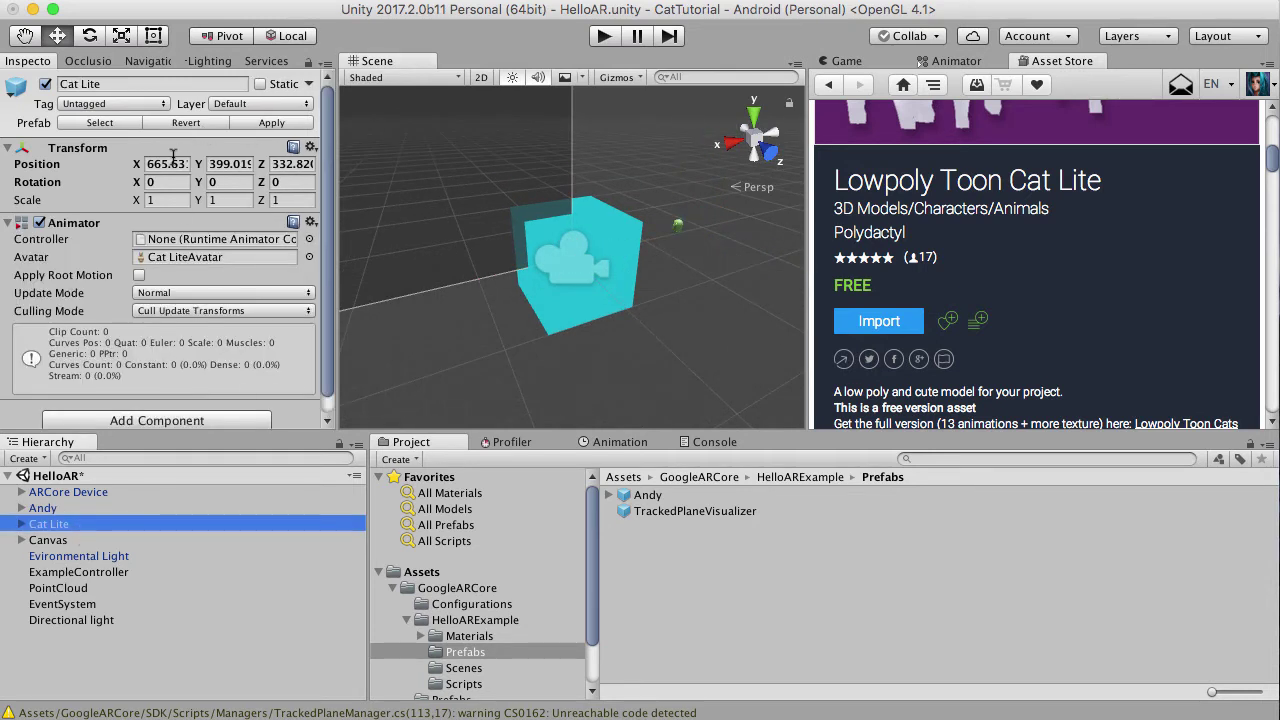
left_click(170, 164)
type("0")
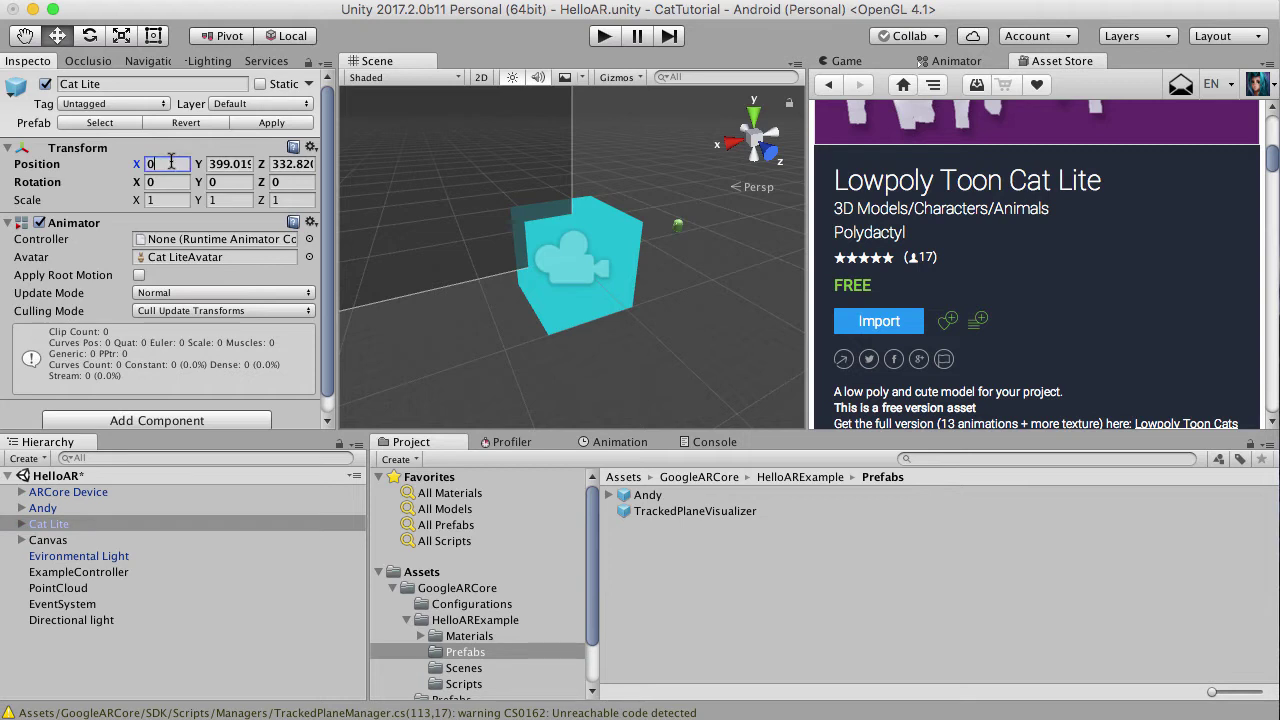
key("Tab")
type("0")
key("Tab")
type("0")
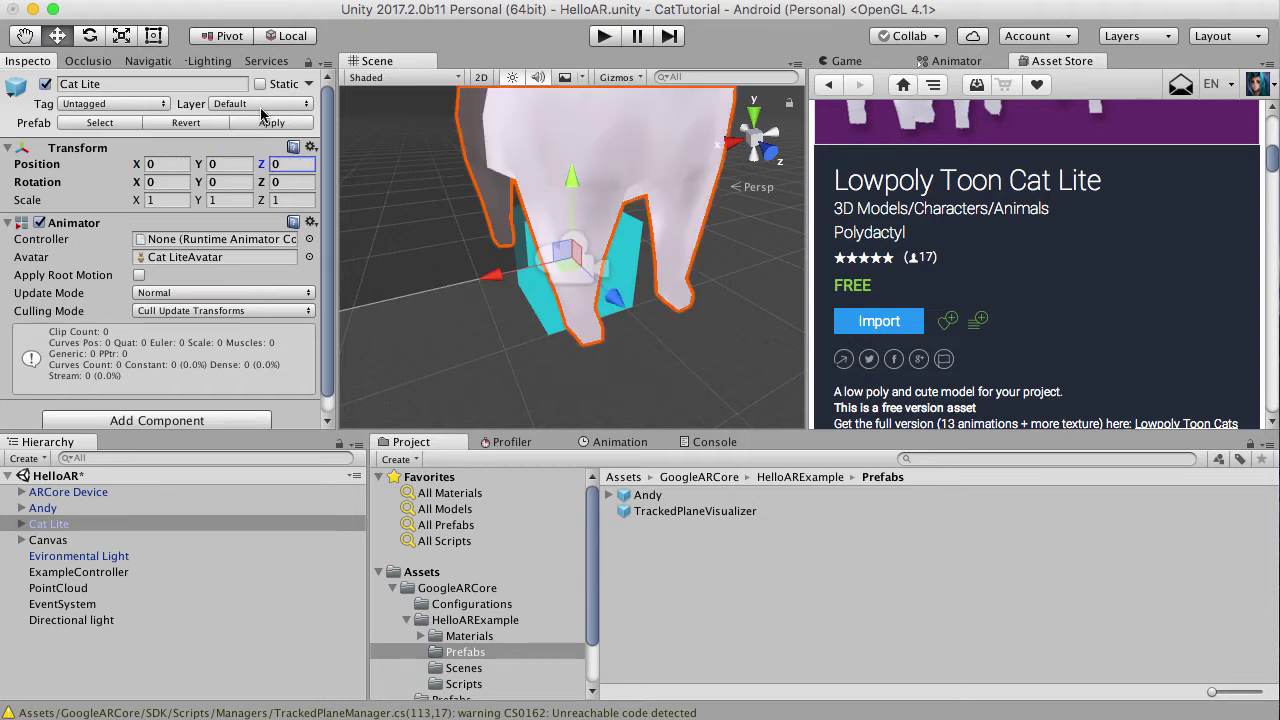
- Drag Cat Lite along X to about -2.32, beside Andy
scroll(696, 323, "down", 5)
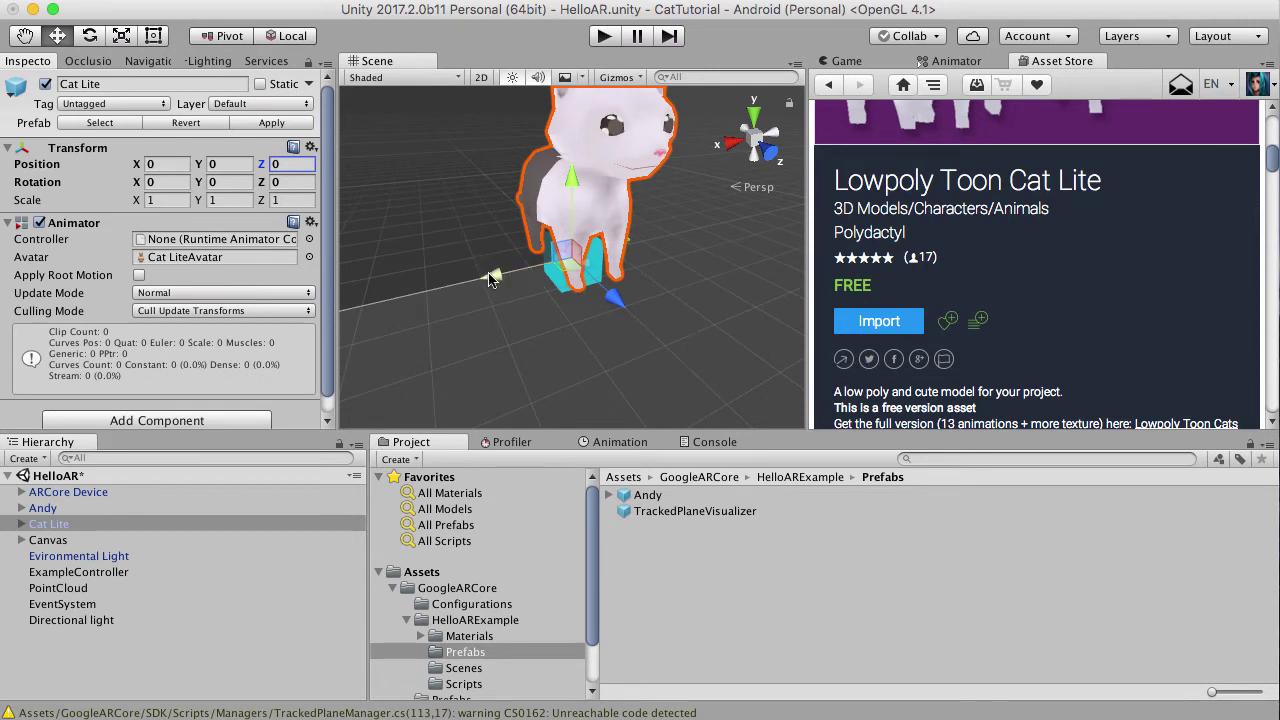
left_click_drag(490, 278, 600, 230)
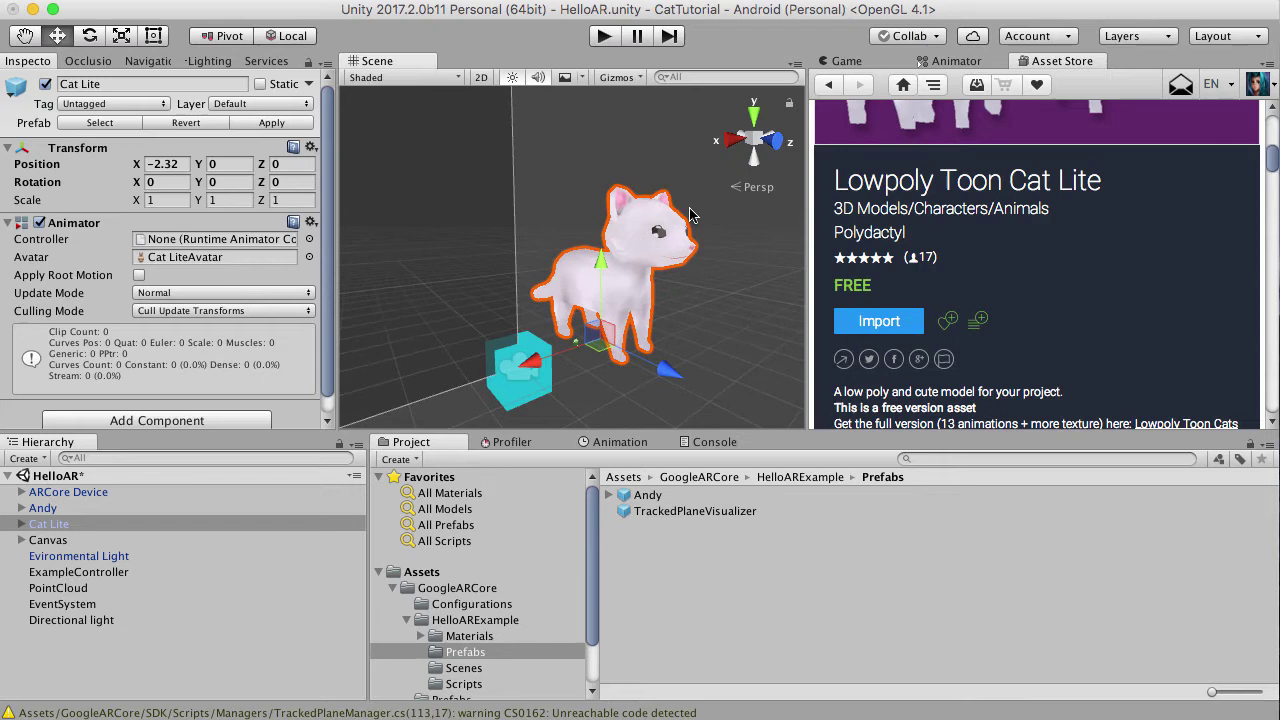
scroll(578, 213, "up", 5)
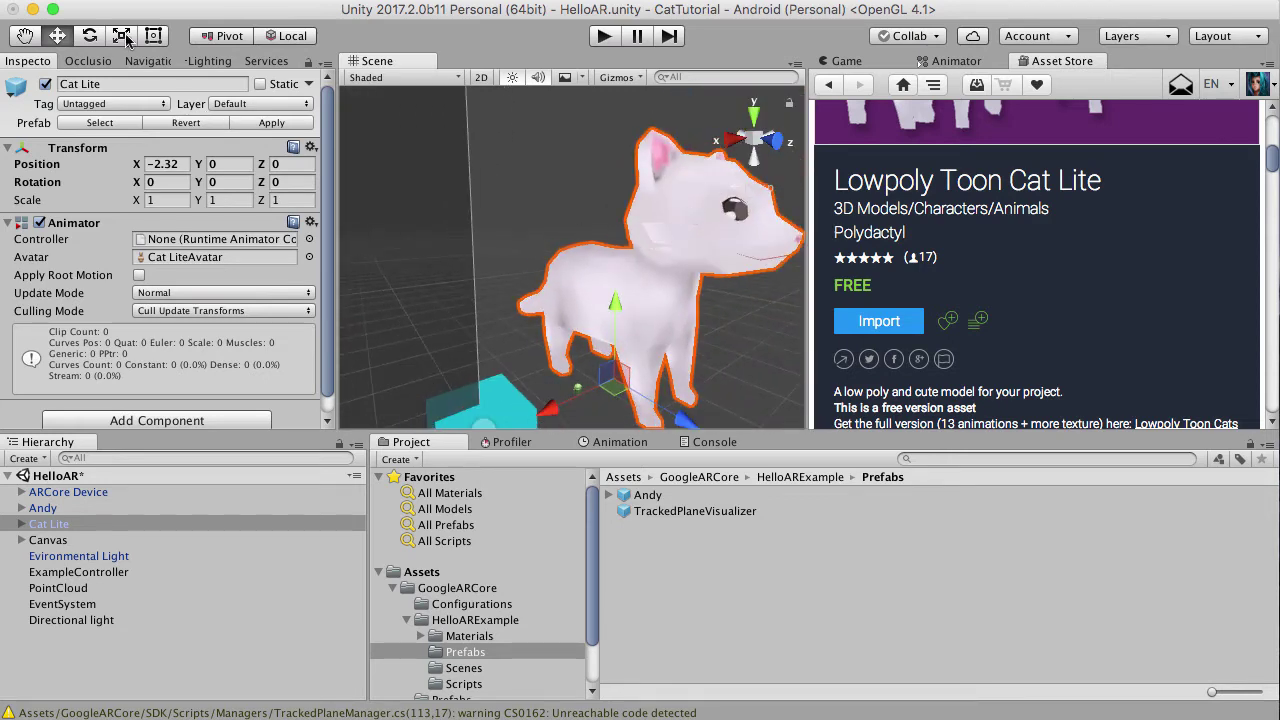
- Shrink the Cat Lite model by dragging with the Scale tool
key("r")
left_click_drag(628, 390, 575, 470)
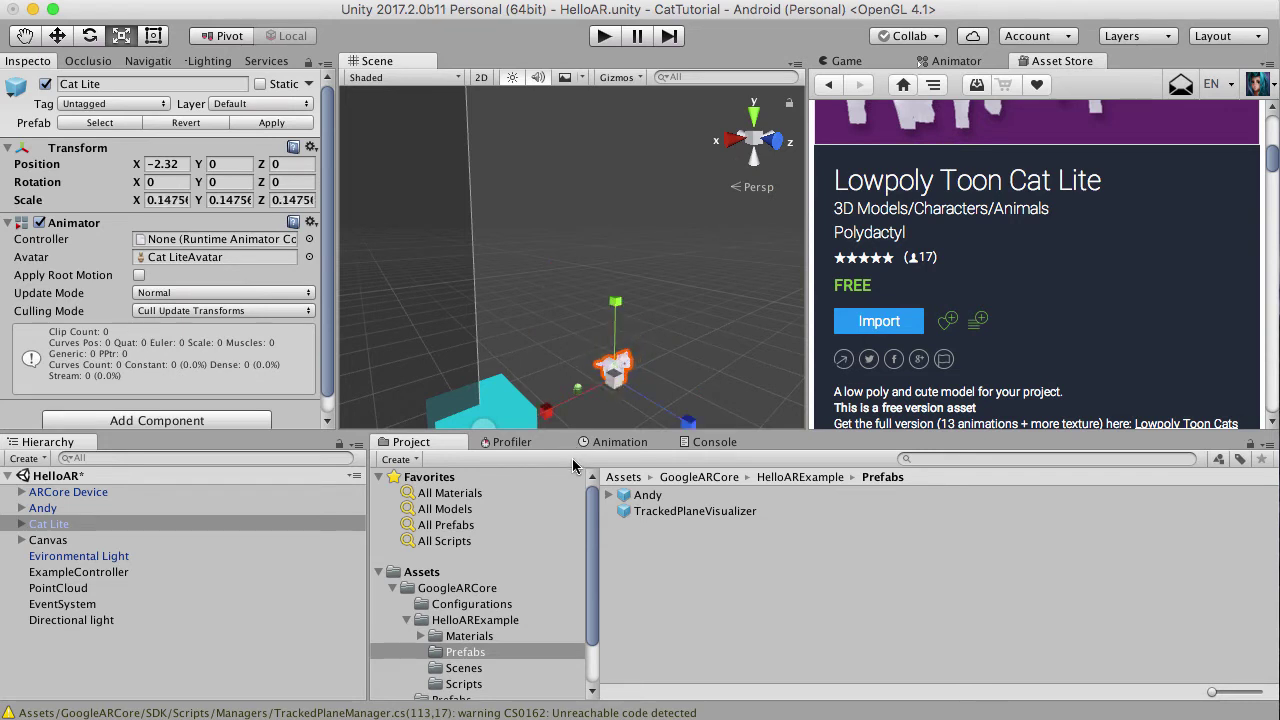
left_click_drag(625, 415, 630, 382, "alt")
scroll(631, 357, "up", 5)
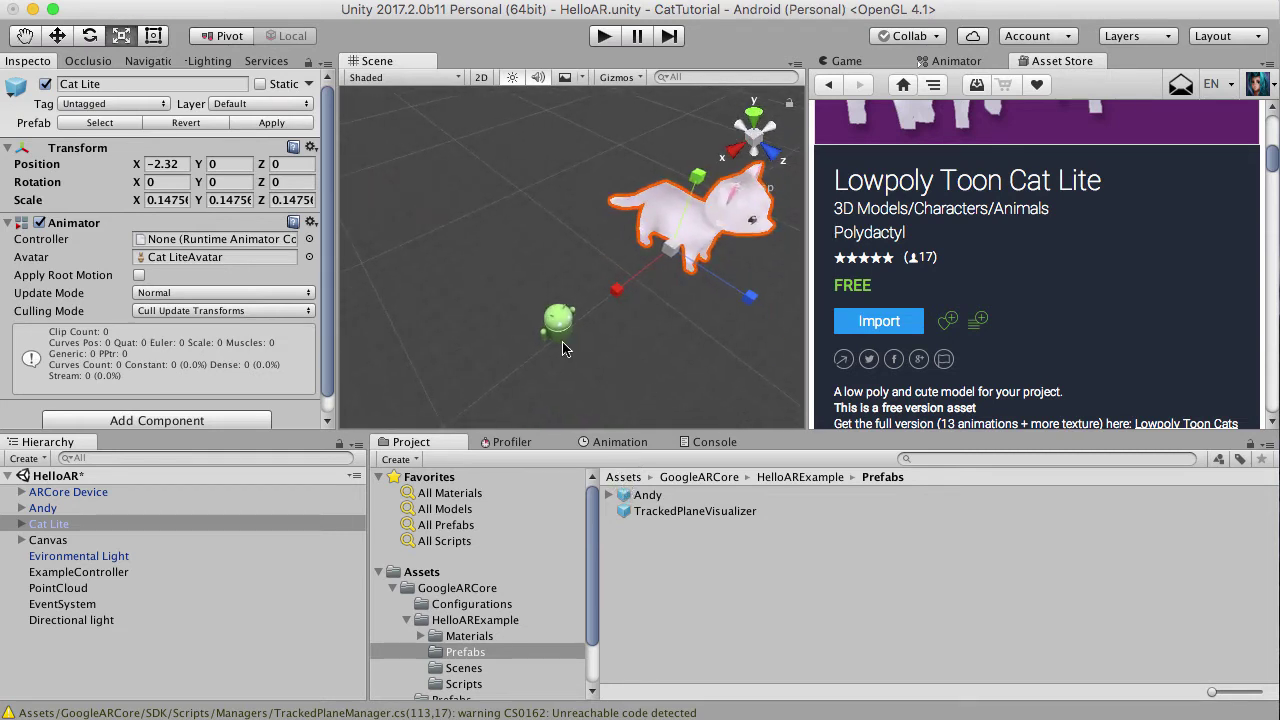
- Set Cat Lite's scale to exactly 0.1 on X, Y and Z and apply it to the prefab
left_click(170, 199)
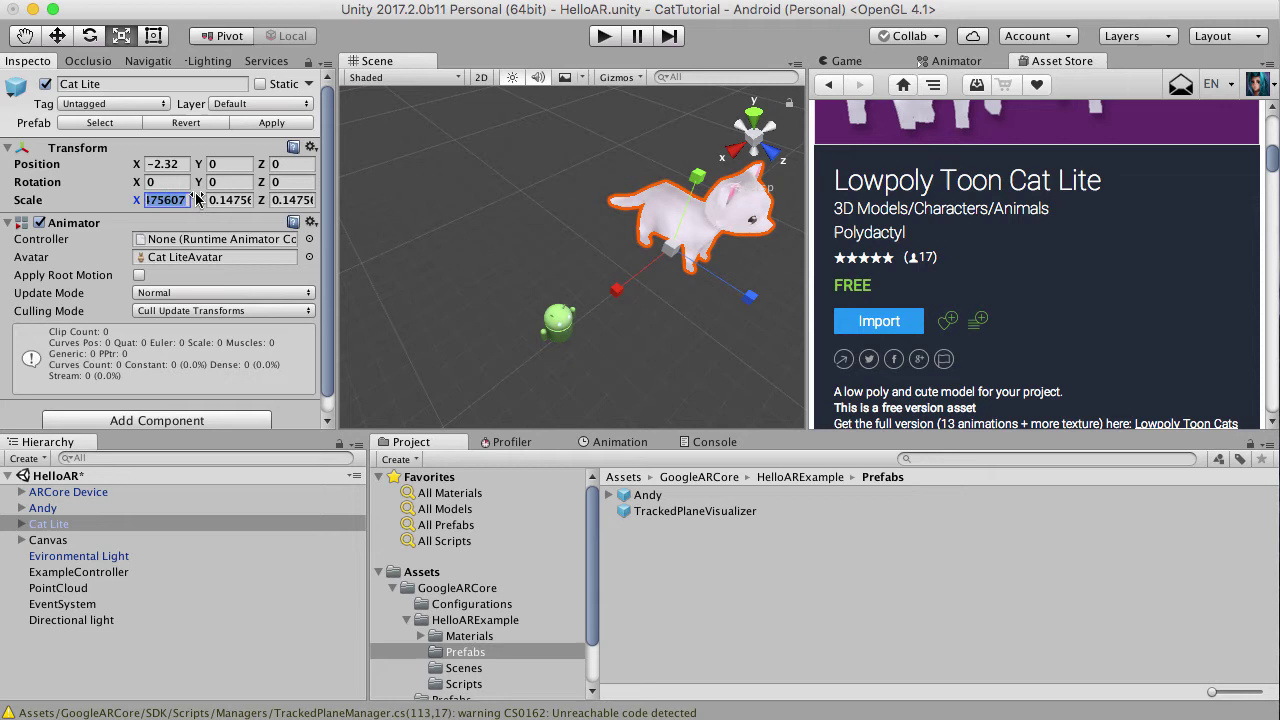
type("0.11")
key("BackSpace")
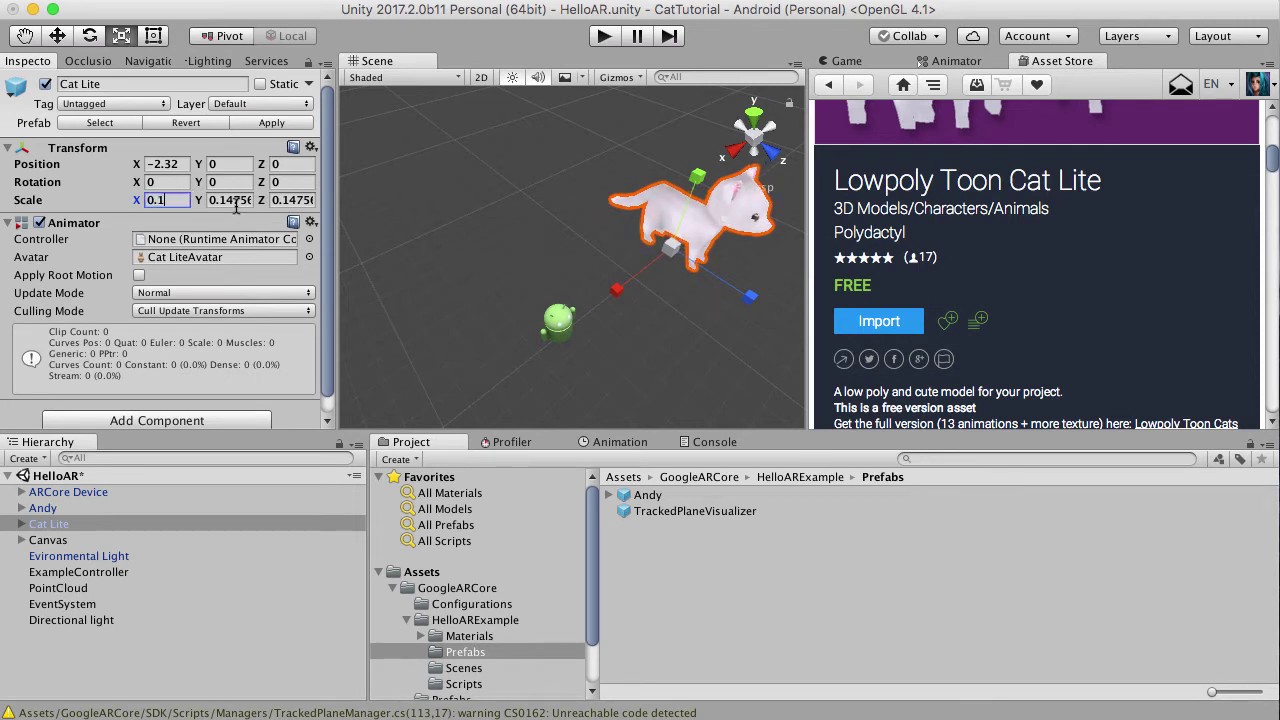
key("Return")
key("Tab")
type("0.1")
key("Return")
left_click(299, 201)
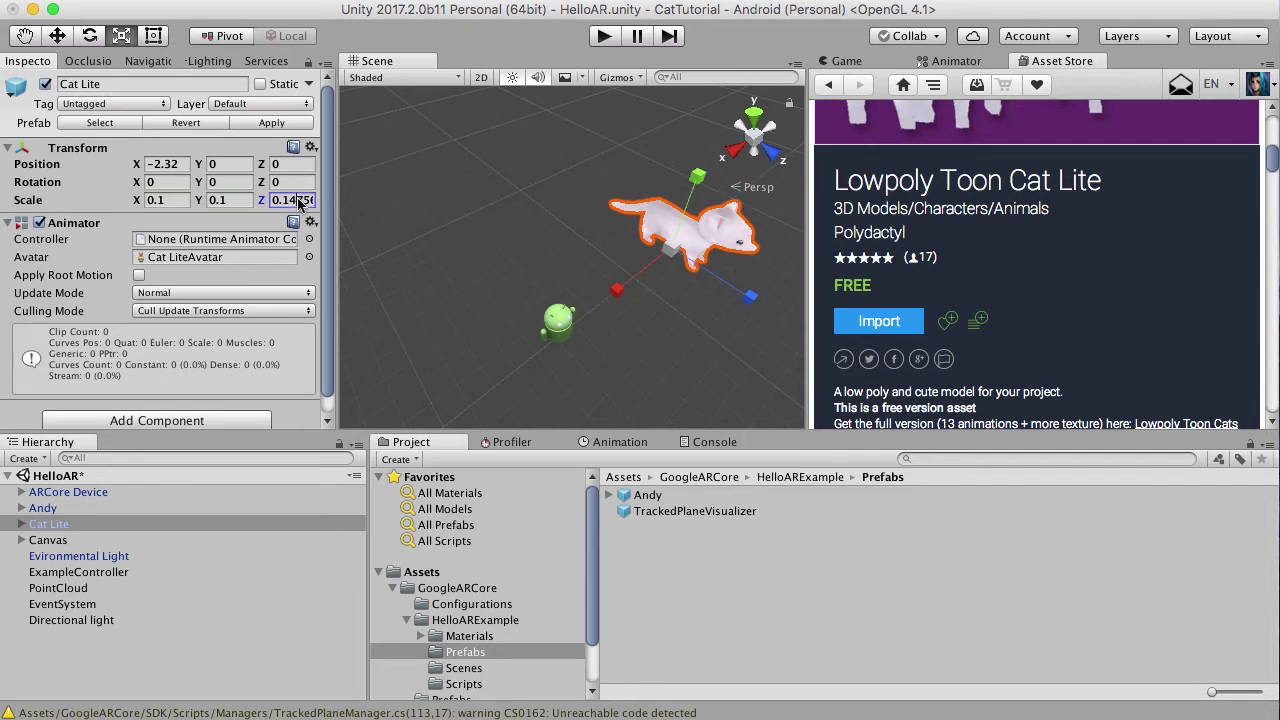
type("0.1")
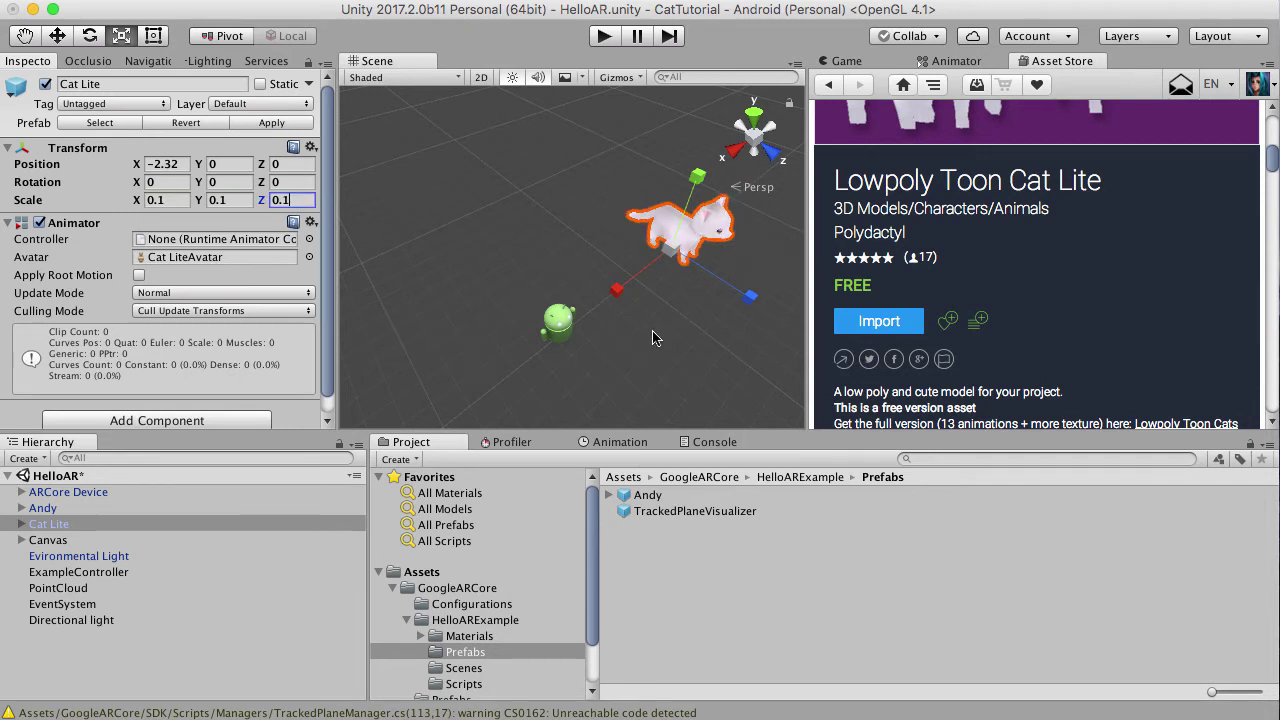
left_click(55, 527)
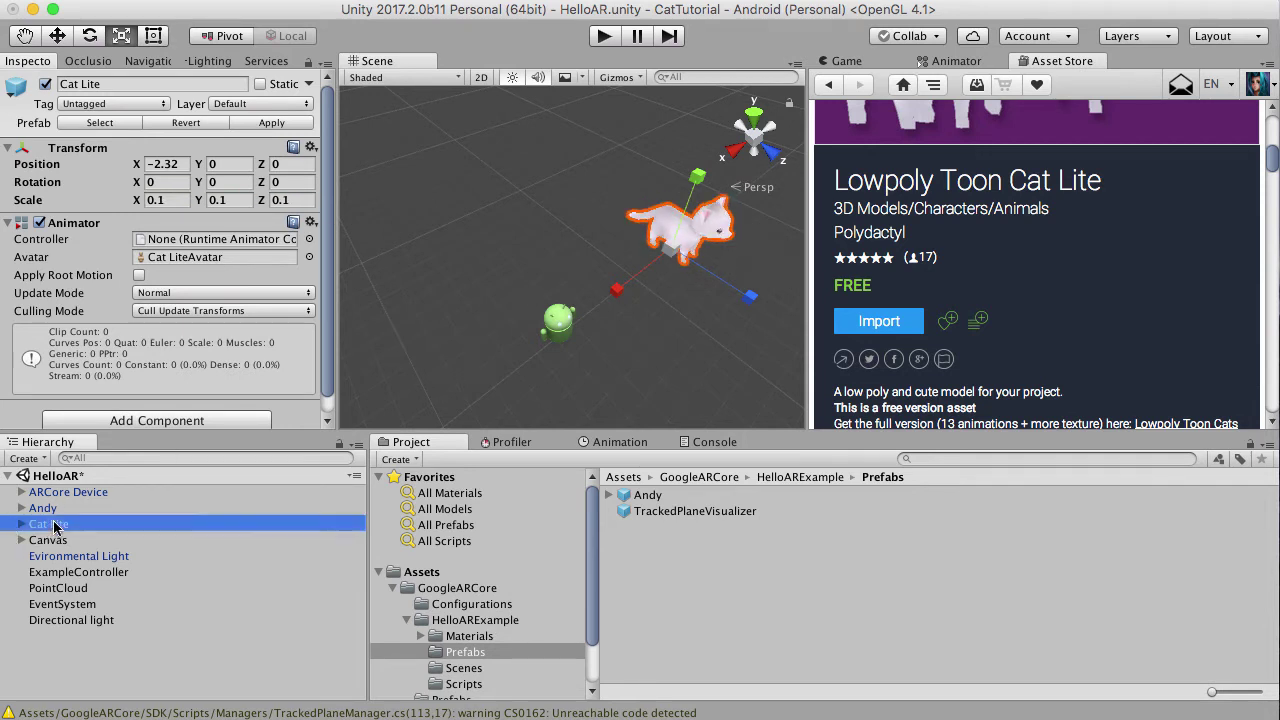
left_click(270, 123)
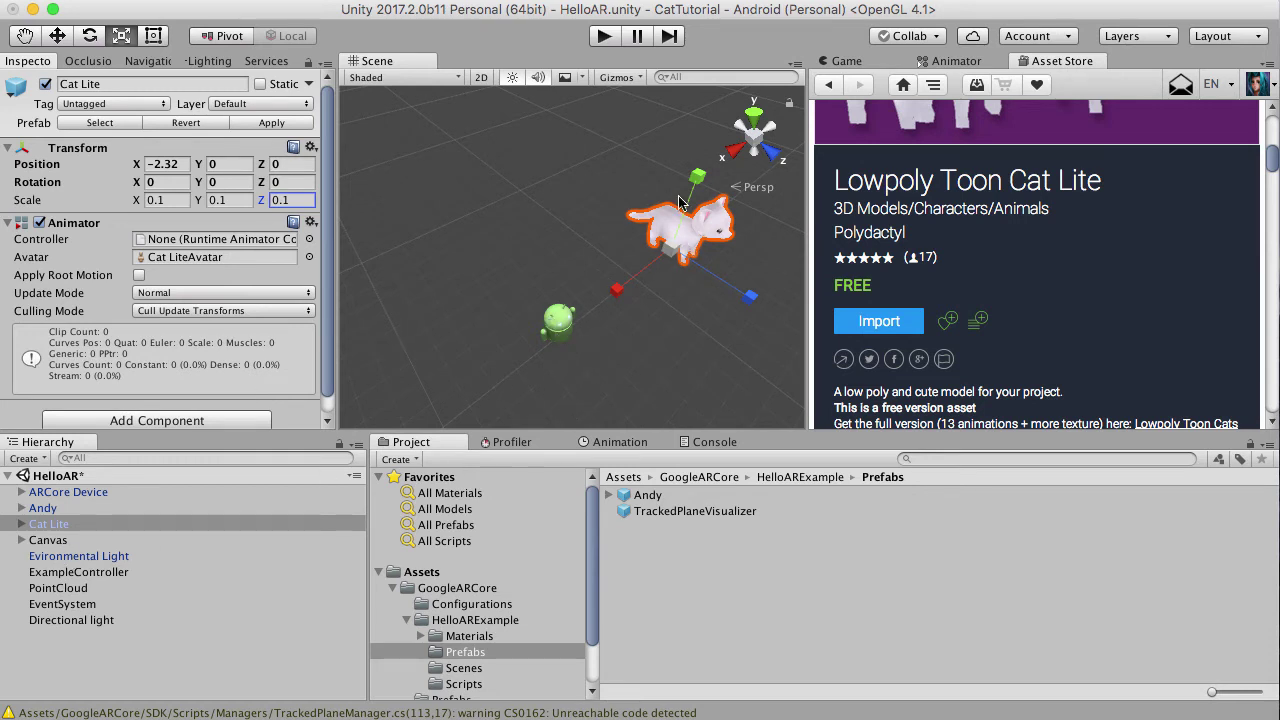
left_click(573, 318)
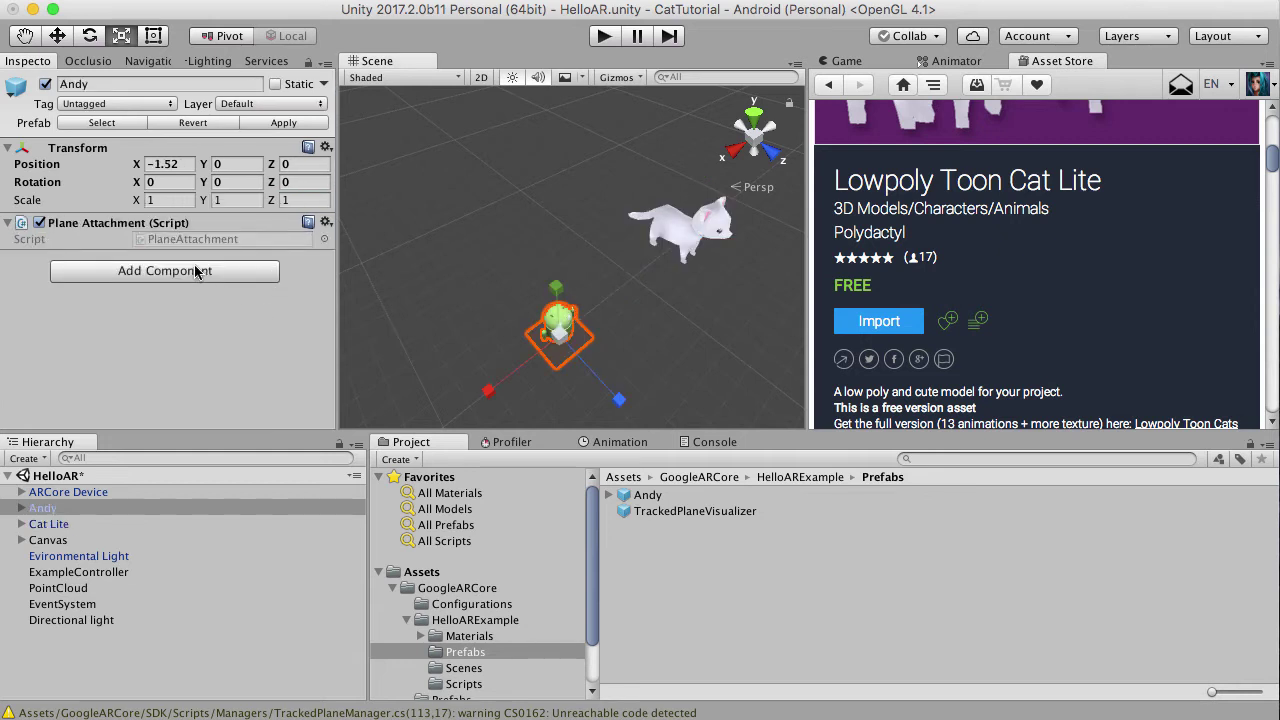
- Put the Cat Lite prefab from Assets/Prefabs into the Hello AR Controller's Andy Android Prefab field
left_click(85, 492)
scroll(228, 160, "down", 1)
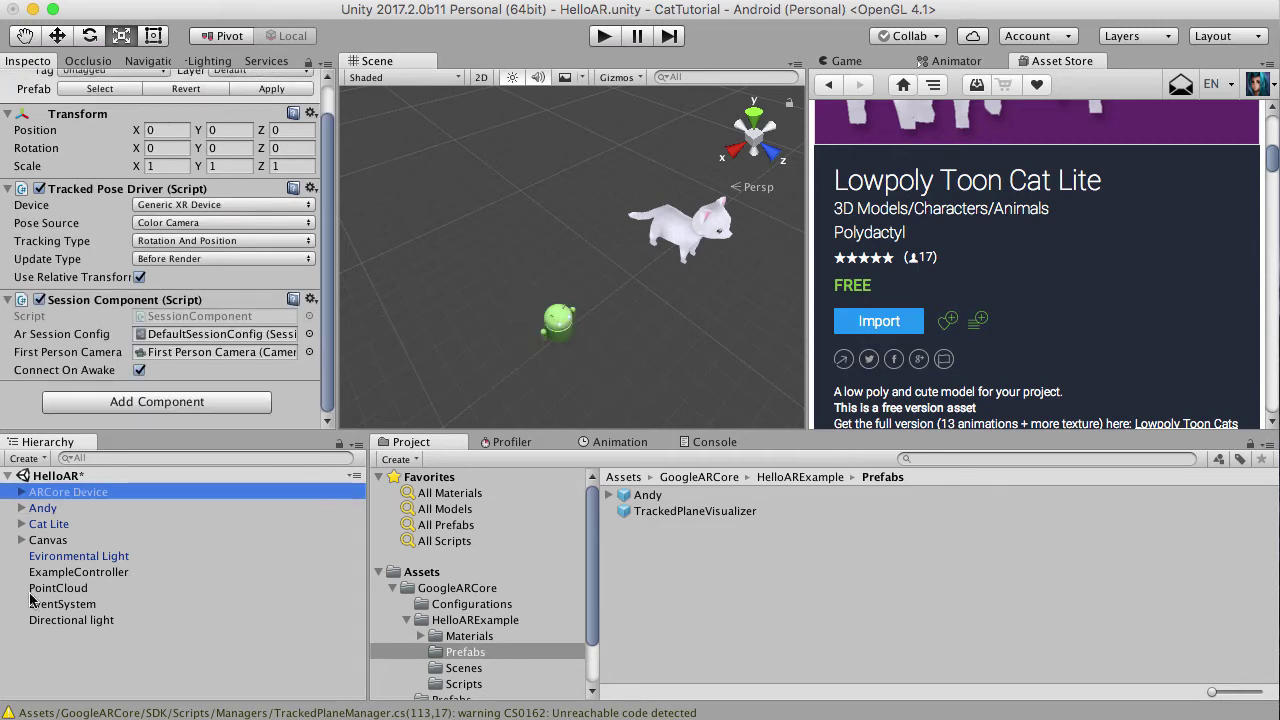
left_click(75, 587)
left_click(80, 577)
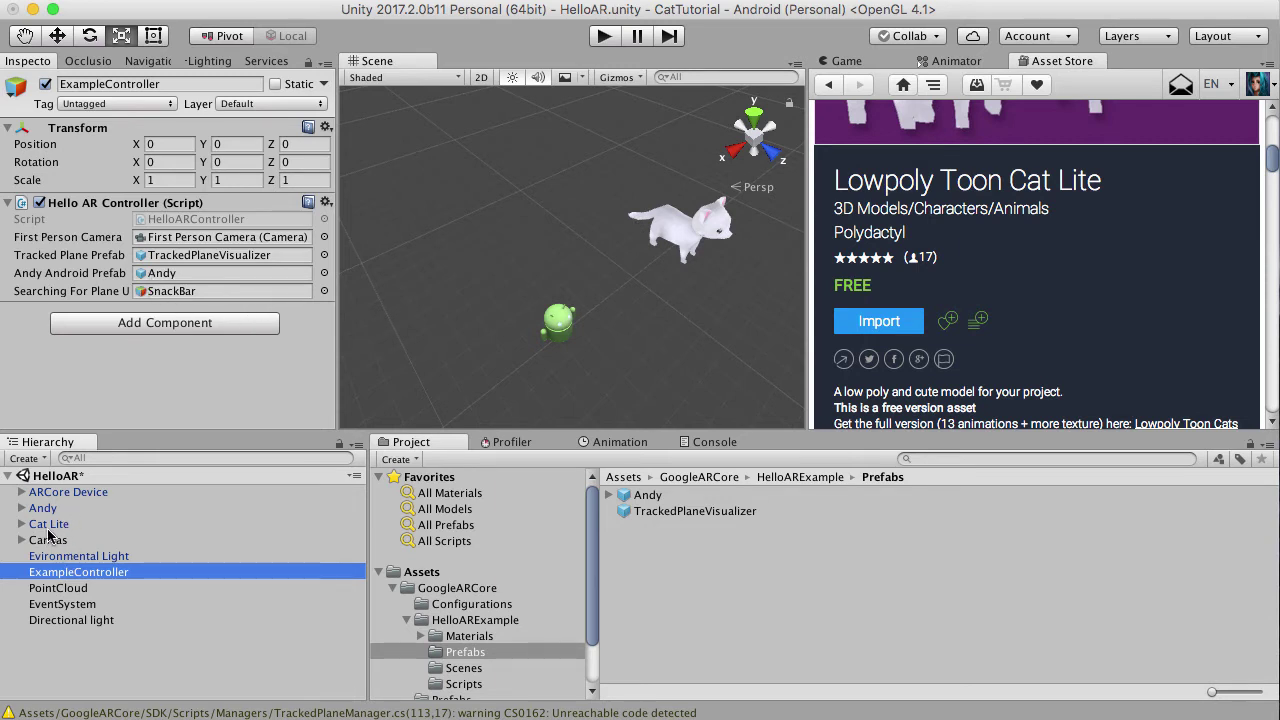
left_click(393, 588)
left_click(430, 621)
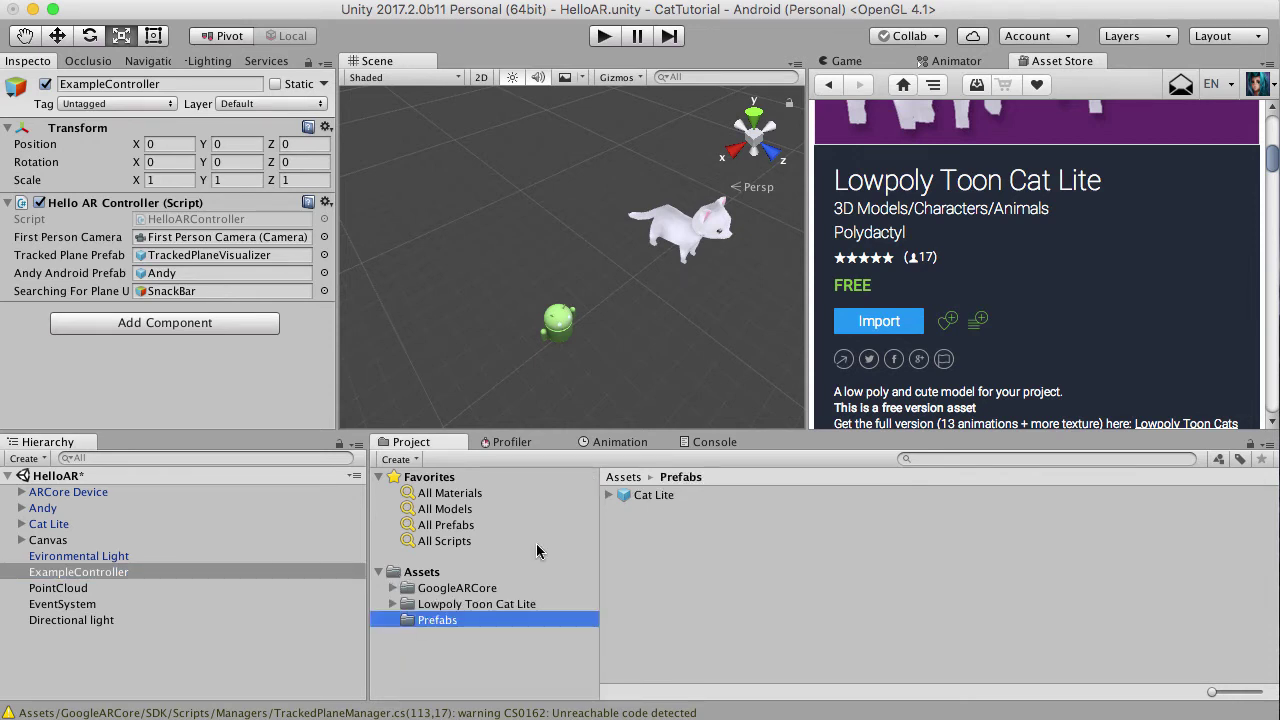
left_click_drag(648, 497, 152, 285)
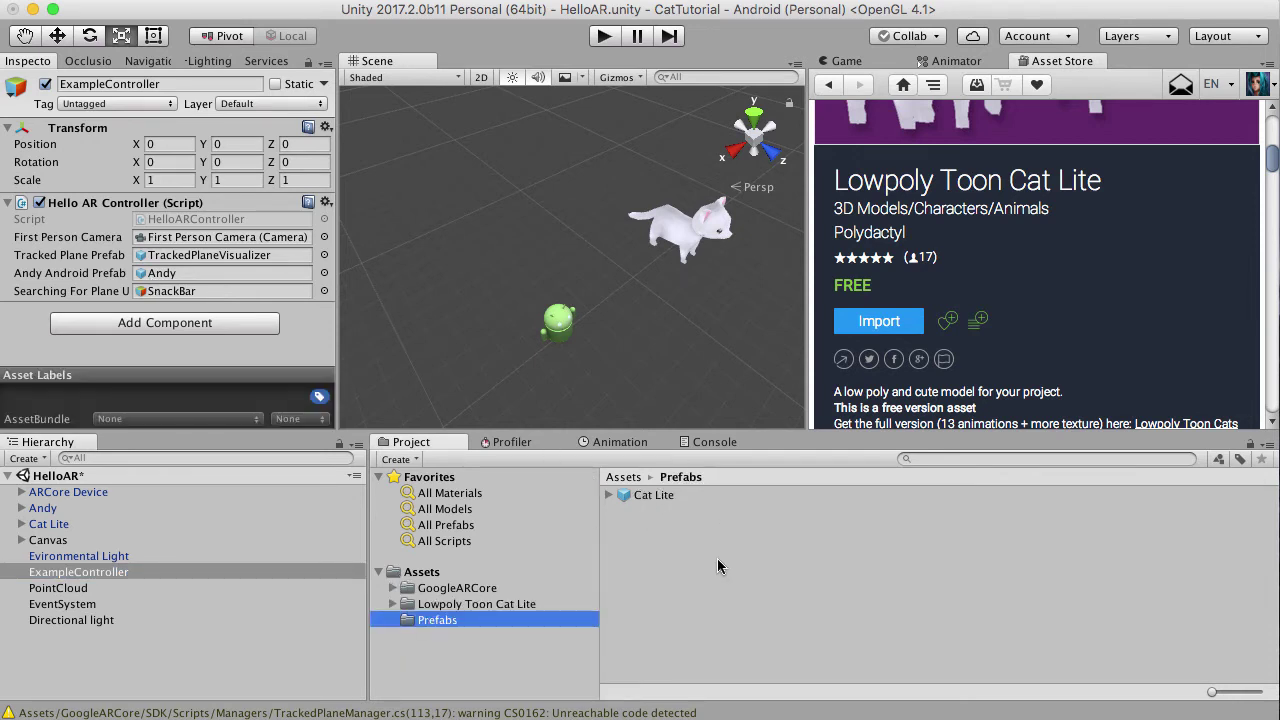
left_click_drag(632, 500, 167, 276)
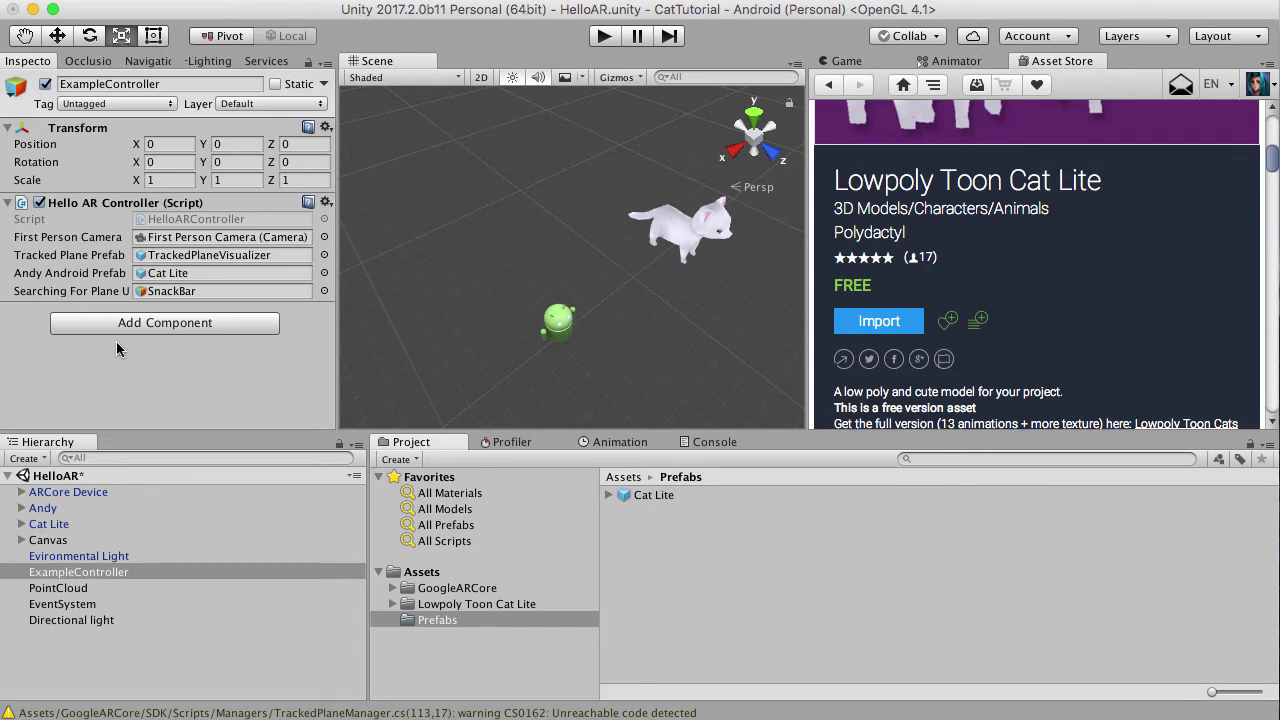
left_click(555, 333)
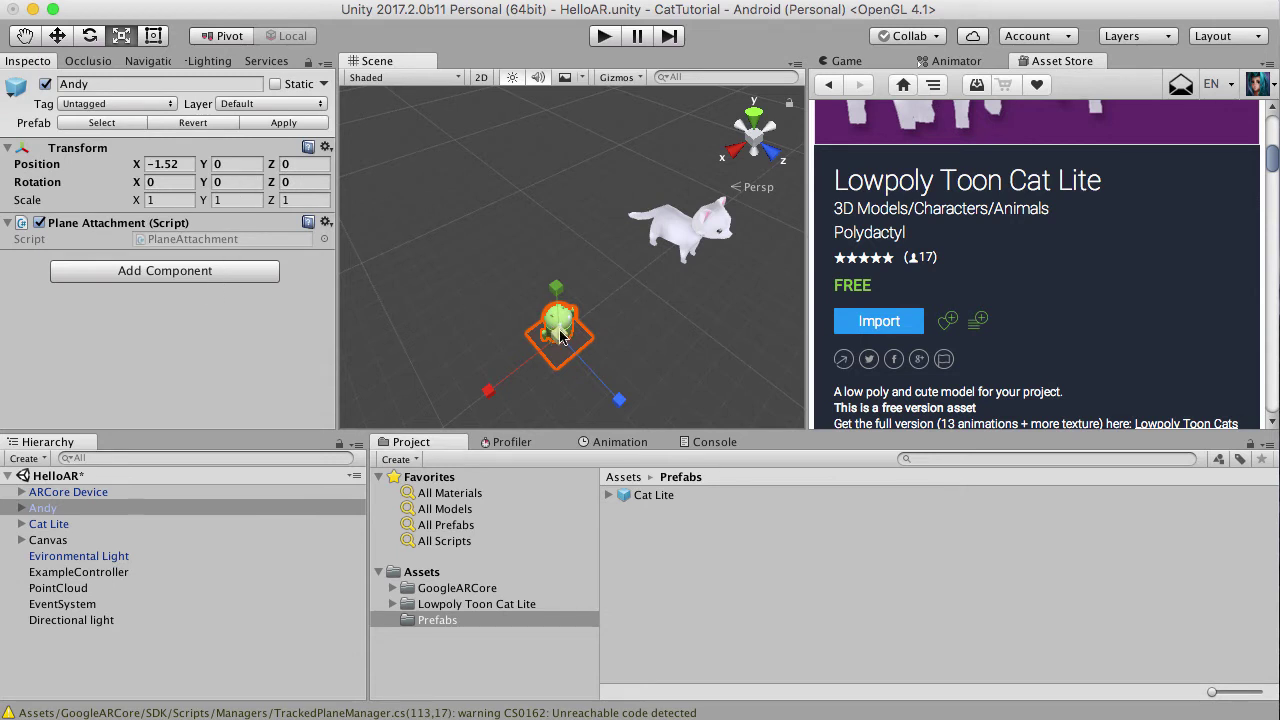
- Copy Andy's Plane Attachment component and paste it onto Cat Lite as a new component
left_click(329, 226)
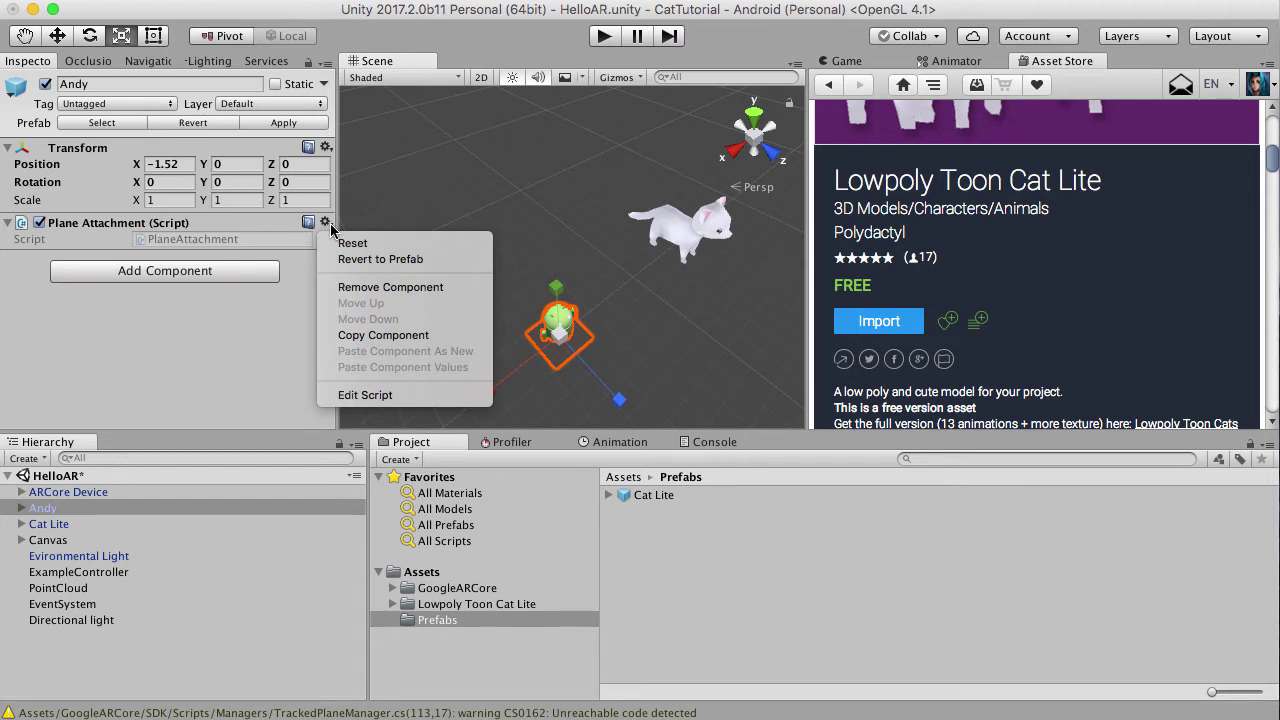
left_click(345, 331)
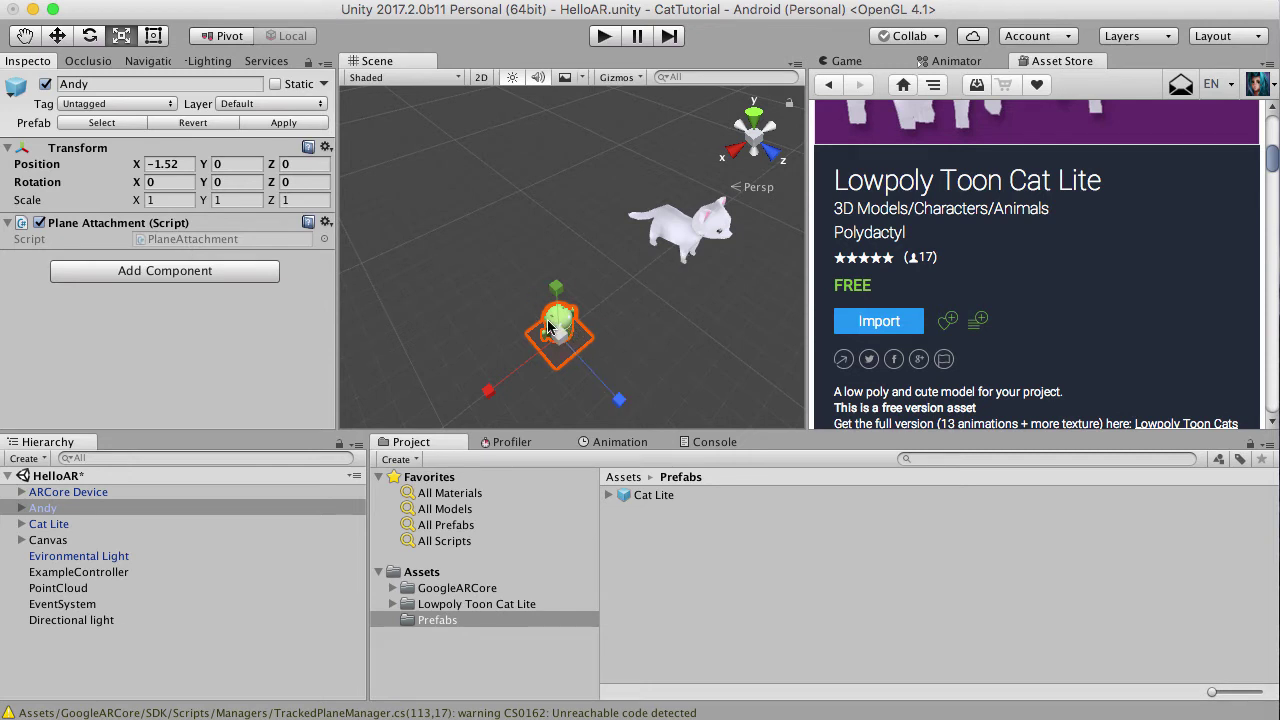
left_click(674, 233)
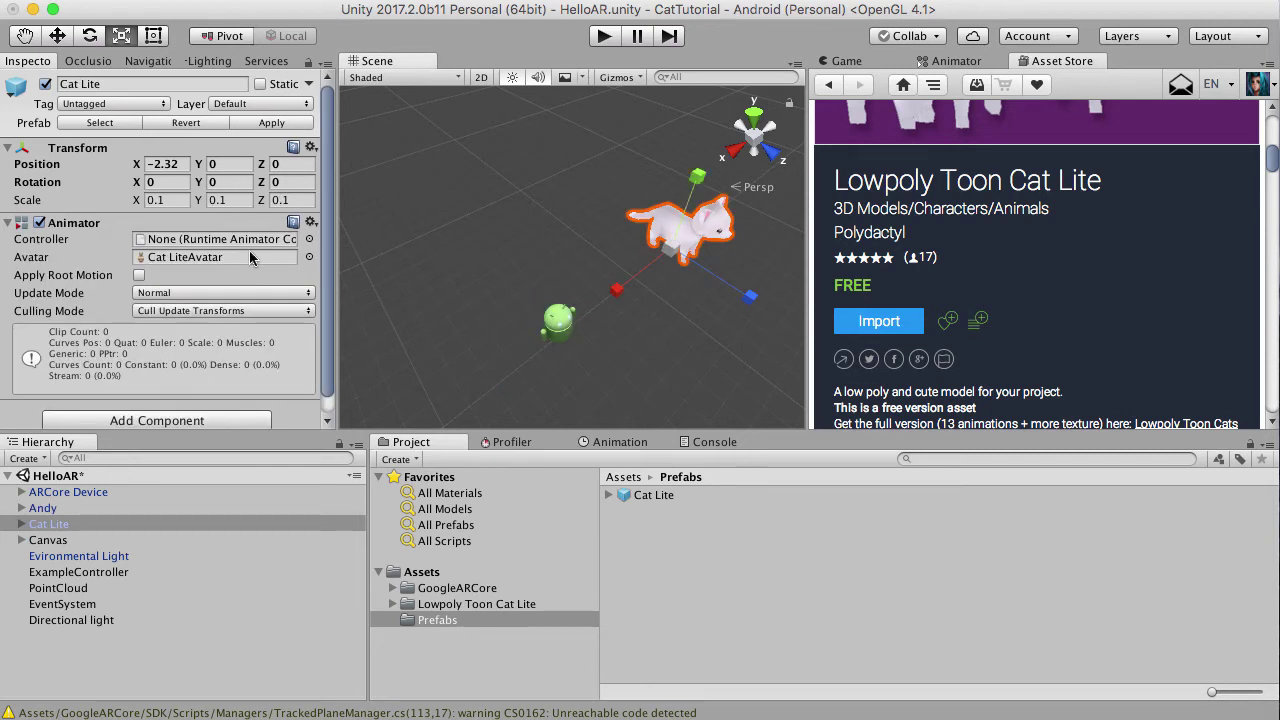
scroll(229, 311, "down", 1)
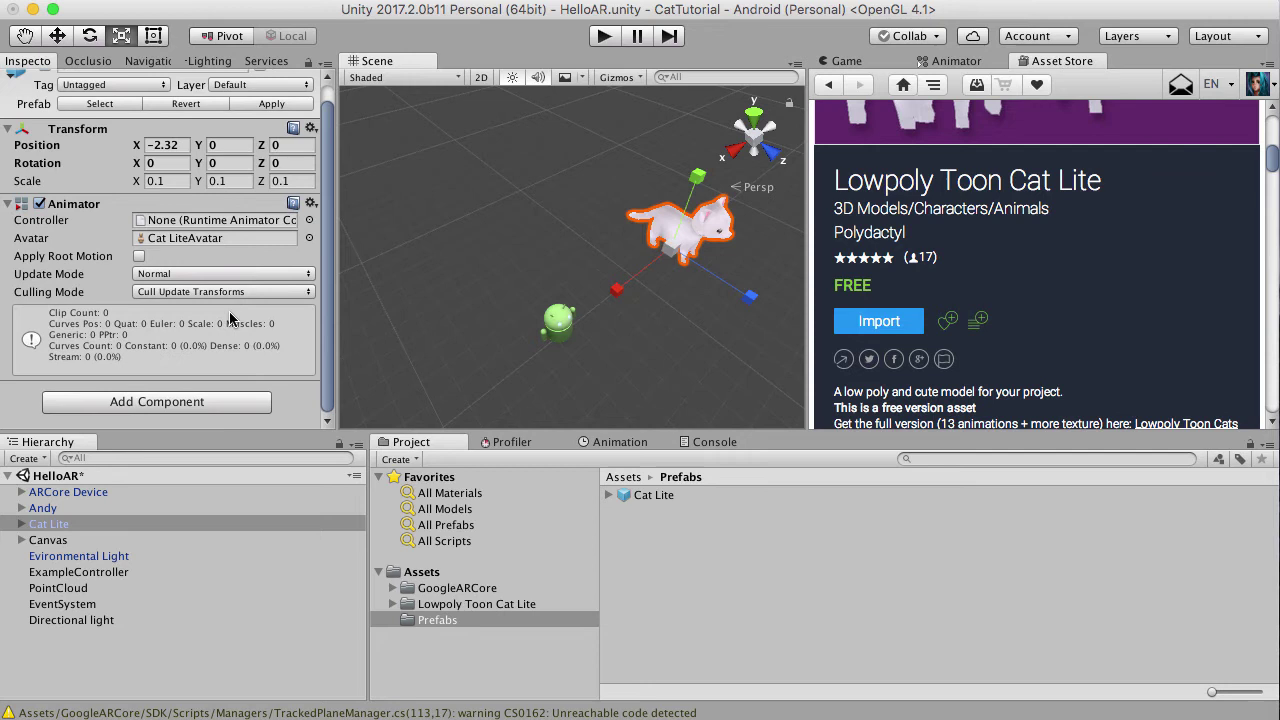
left_click(311, 205)
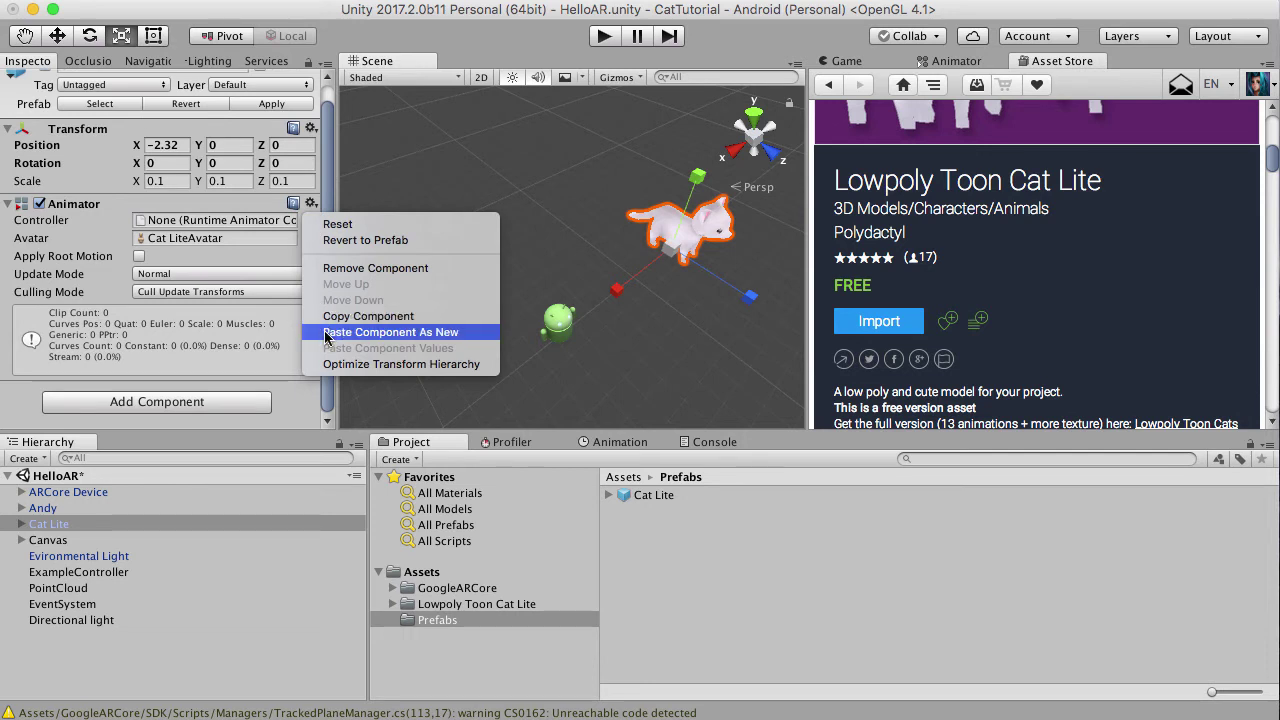
left_click(325, 333)
scroll(325, 333, "down", 2)
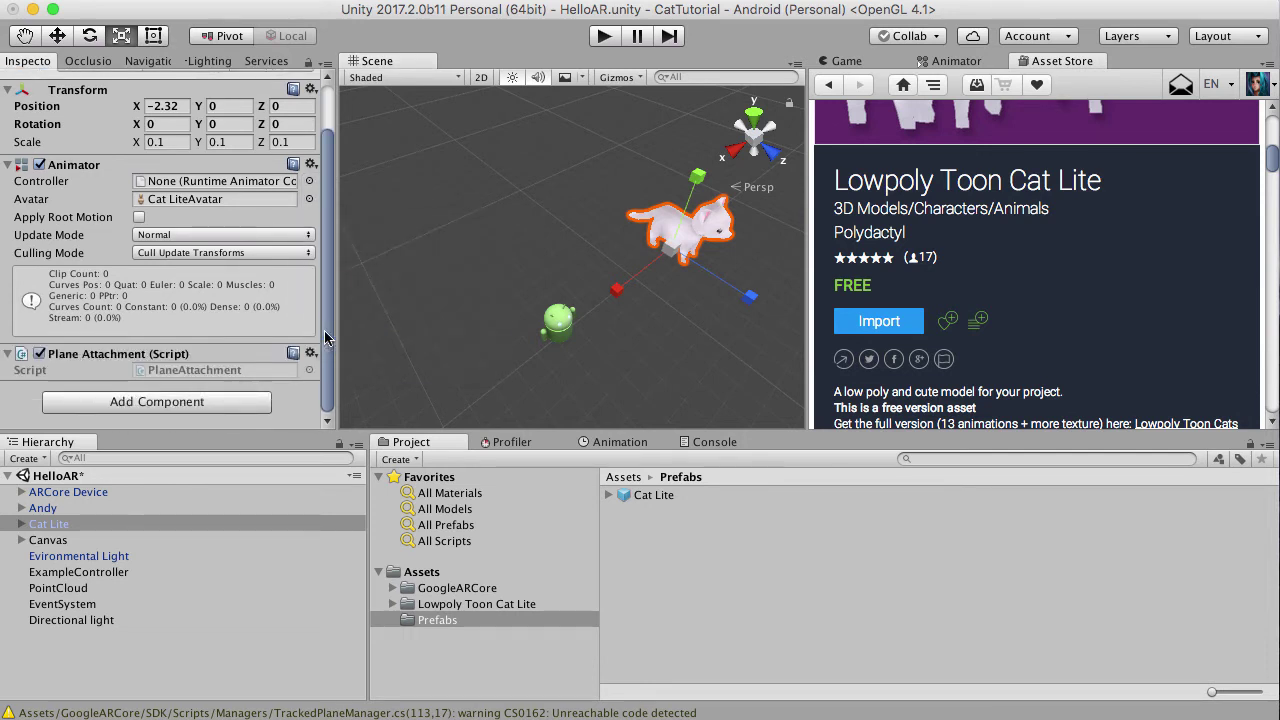
- Copy Andy's AndyBlobShadow and paste it under Cat Lite
left_click(40, 509)
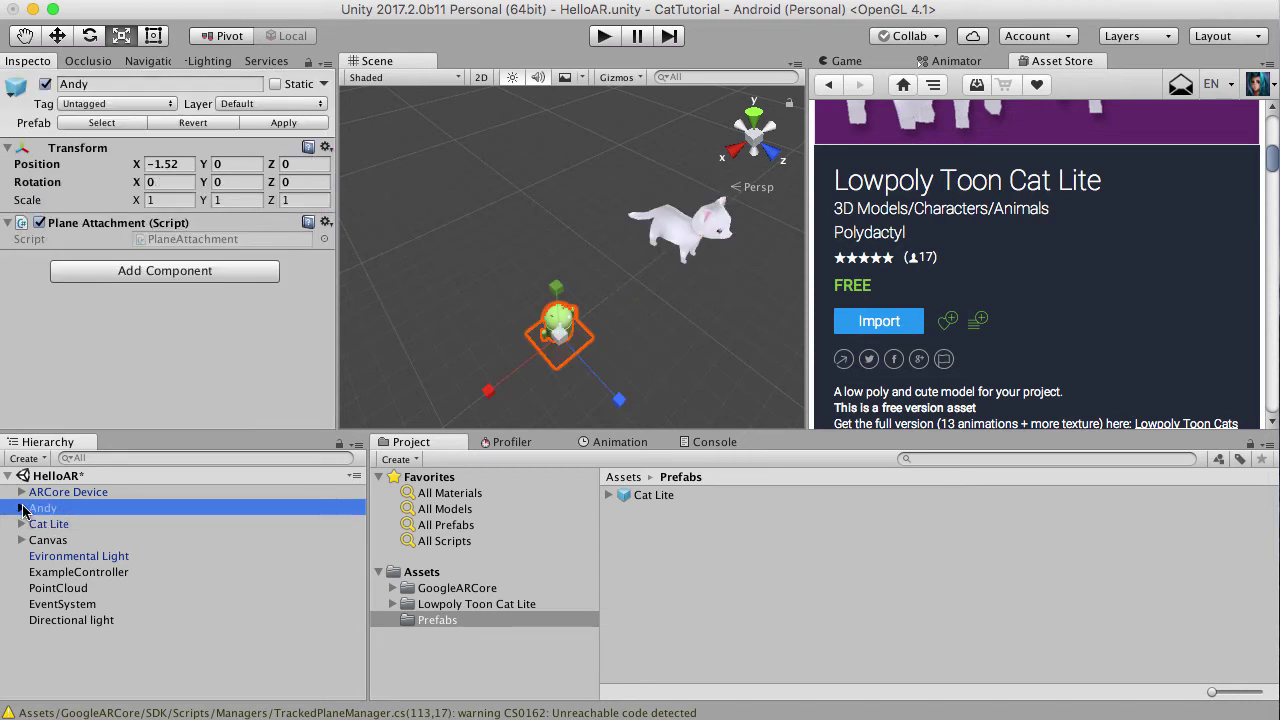
left_click(22, 508)
left_click(72, 524)
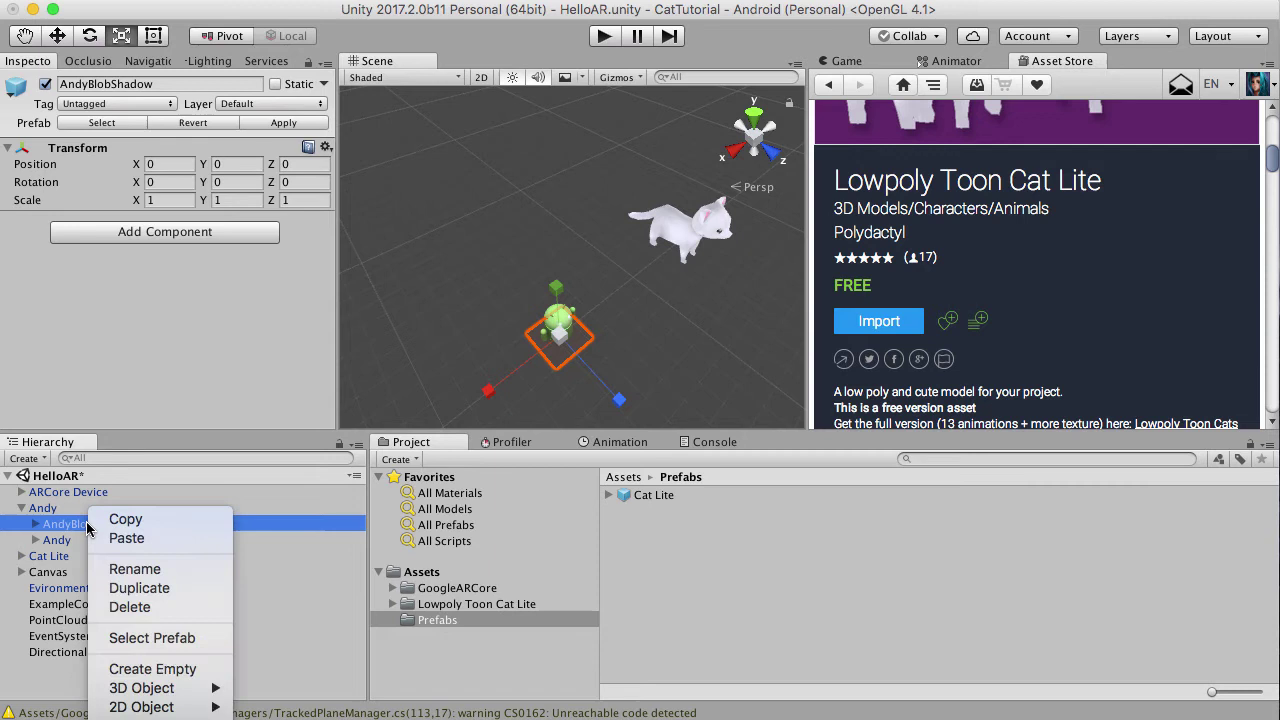
left_click(134, 522)
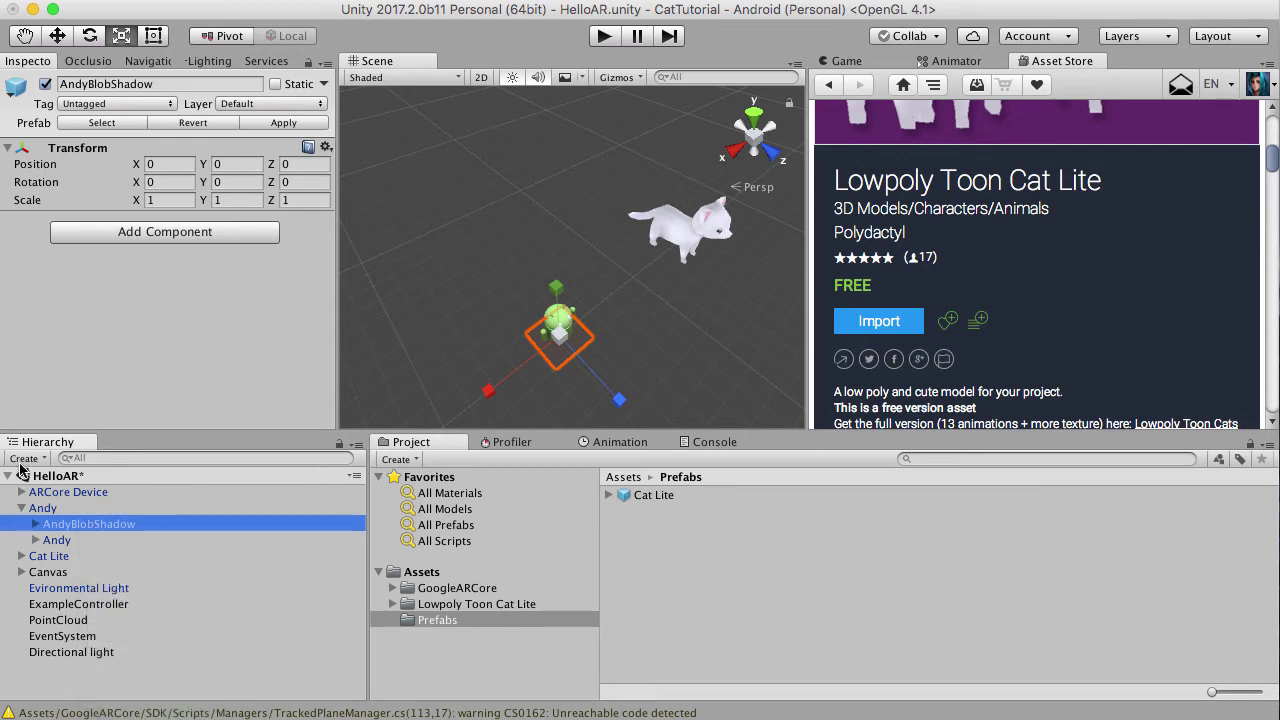
left_click(17, 509)
left_click(43, 524)
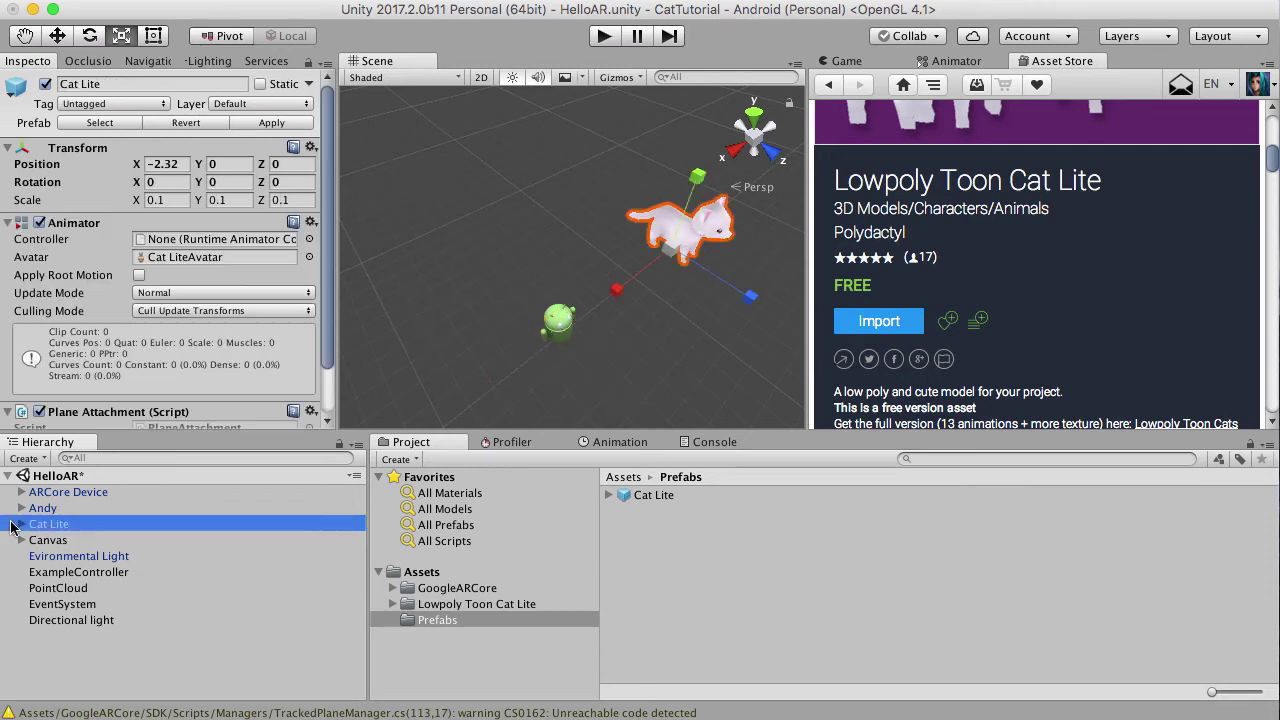
left_click(19, 524)
left_click(50, 540)
right_click(52, 540)
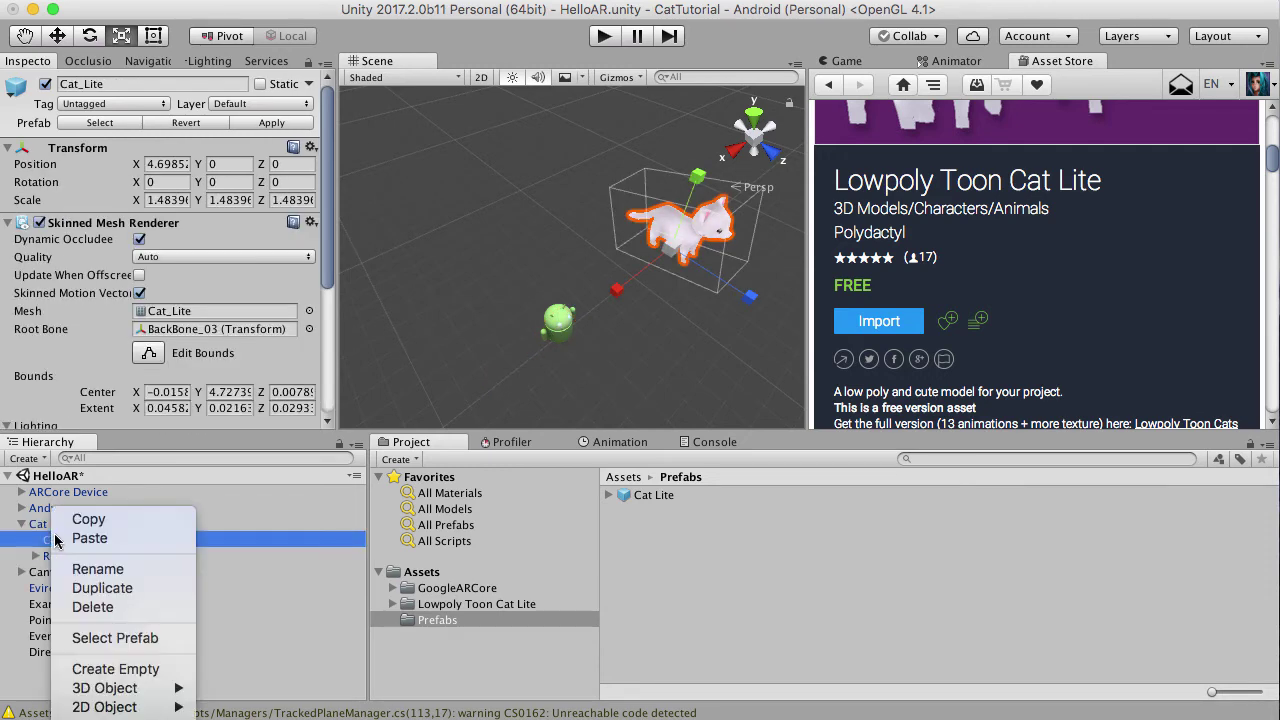
left_click(80, 540)
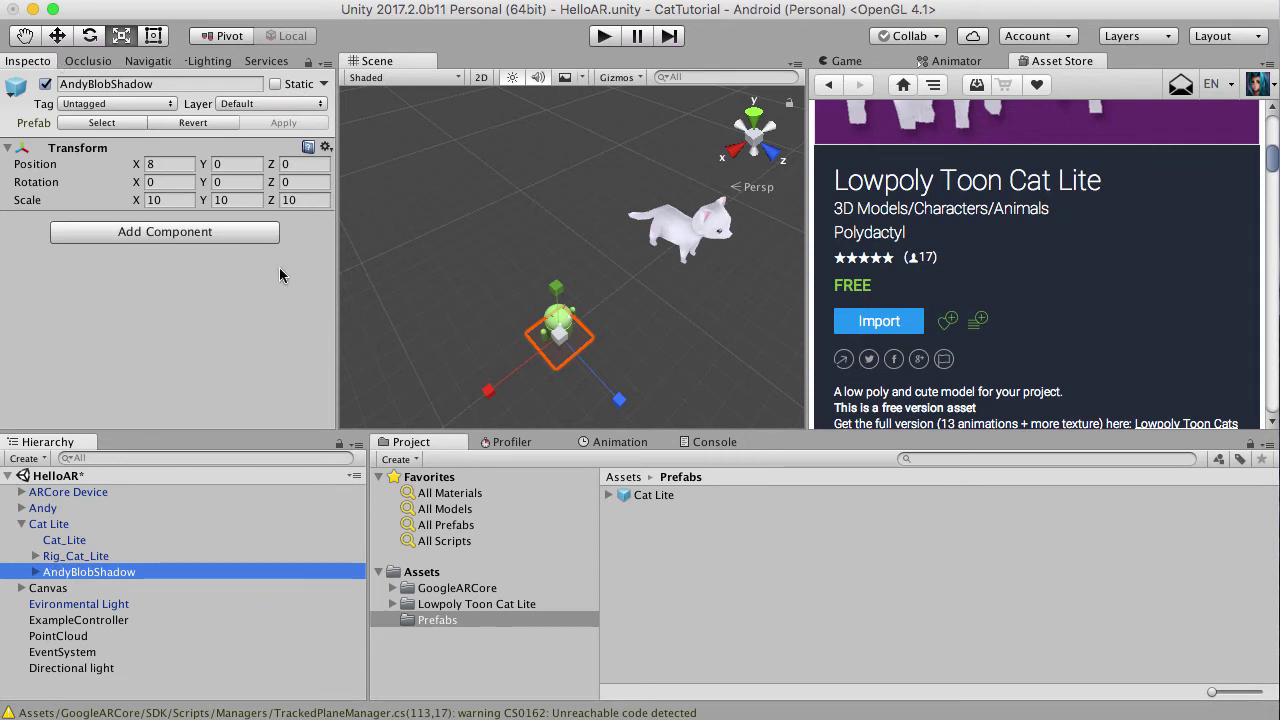
- Centre the pasted shadow at Position X 0 and rename it CatBlobShadow
left_click(188, 166)
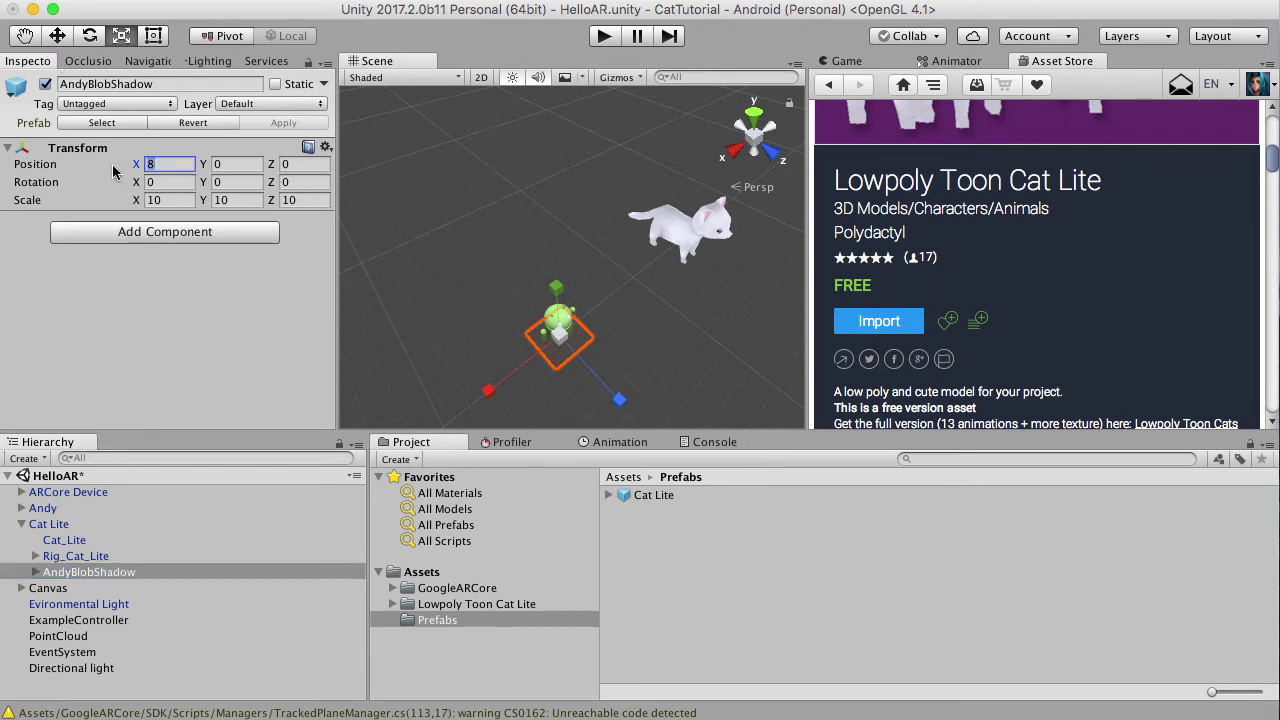
type("0")
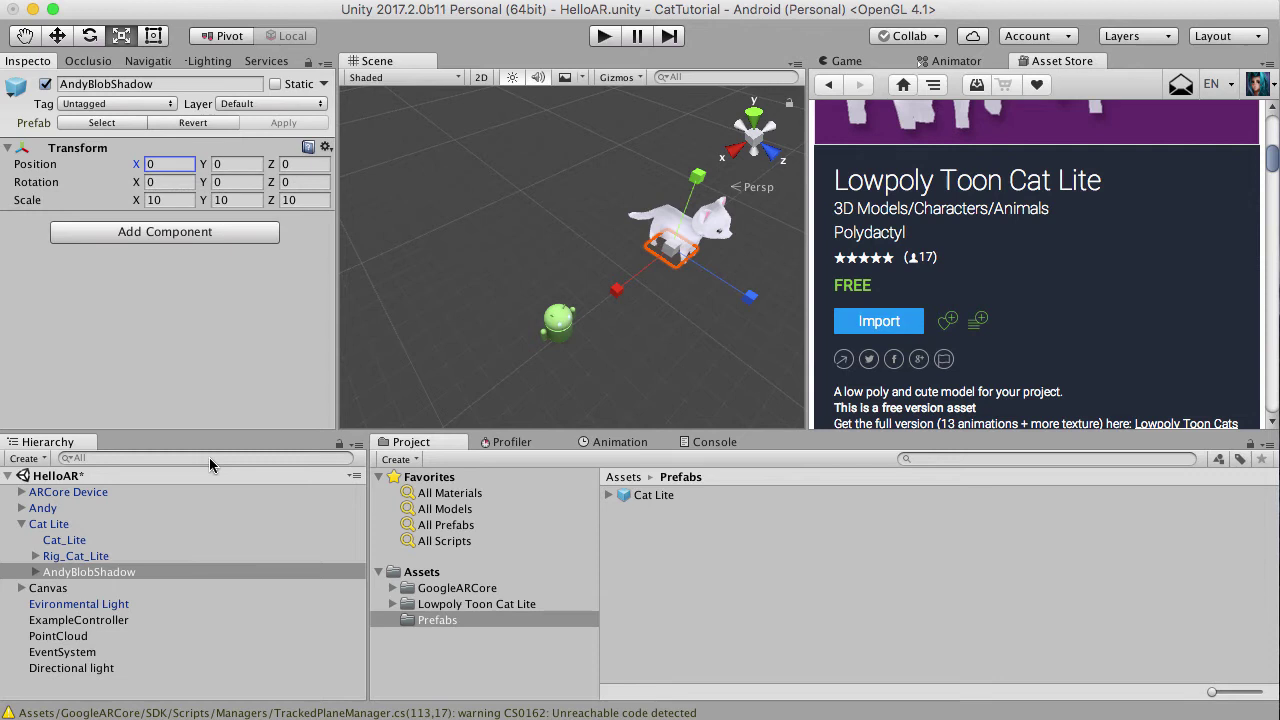
left_click(88, 84)
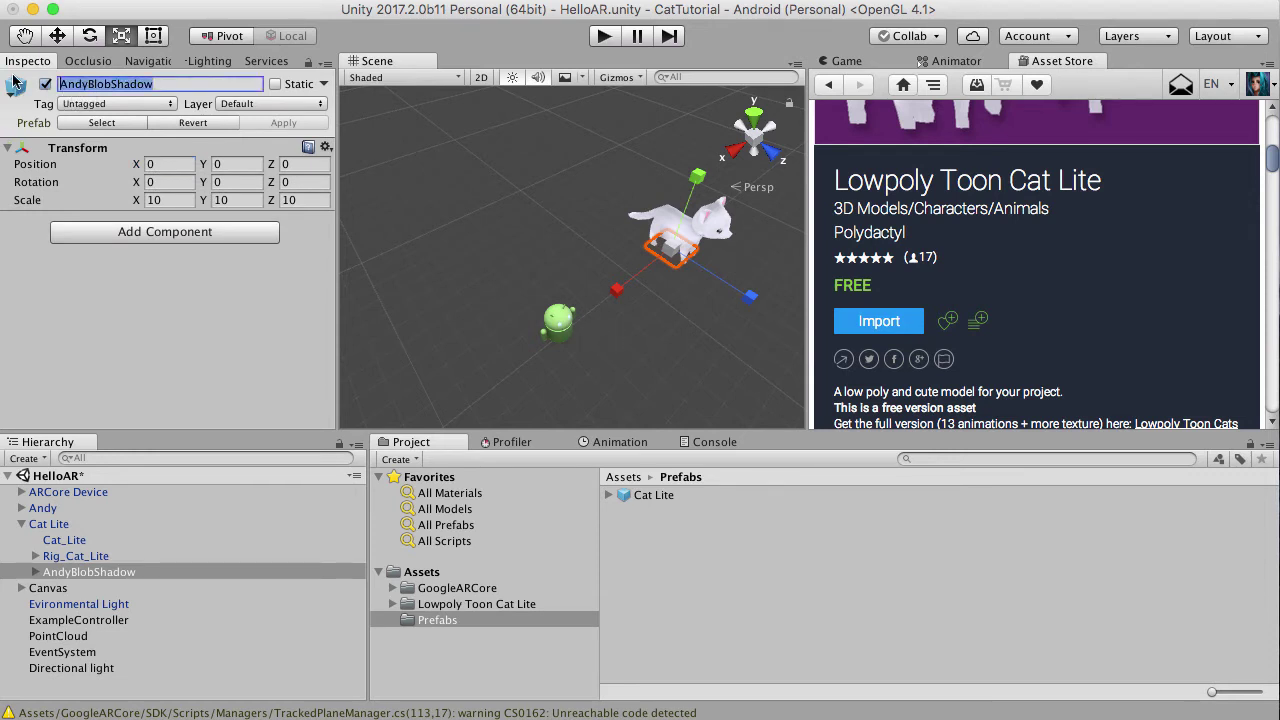
left_click(168, 88)
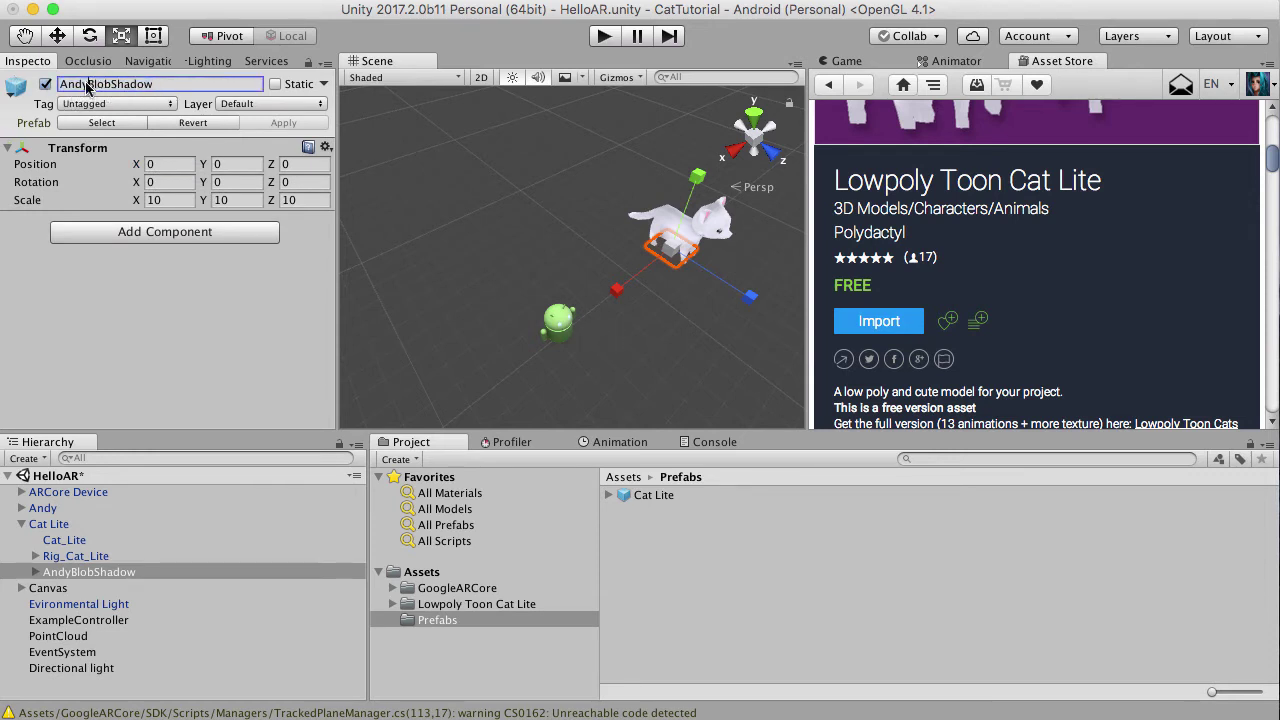
type("C")
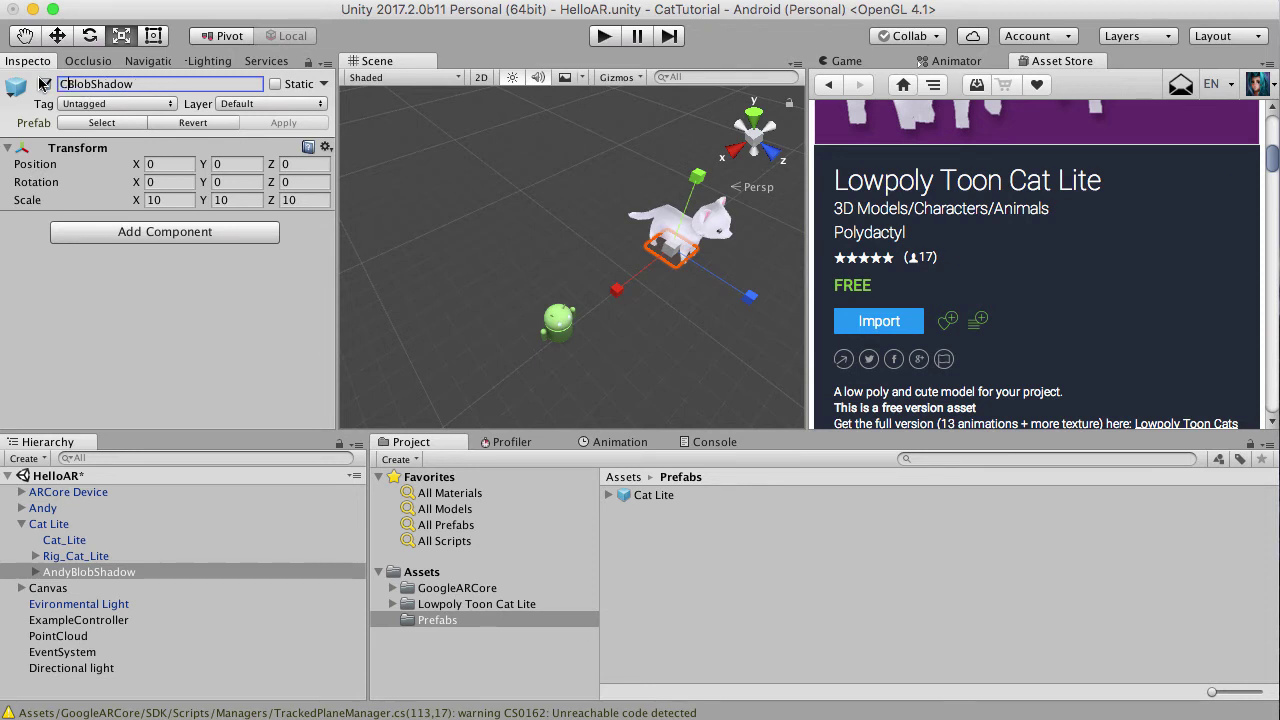
type("at")
key("Return")
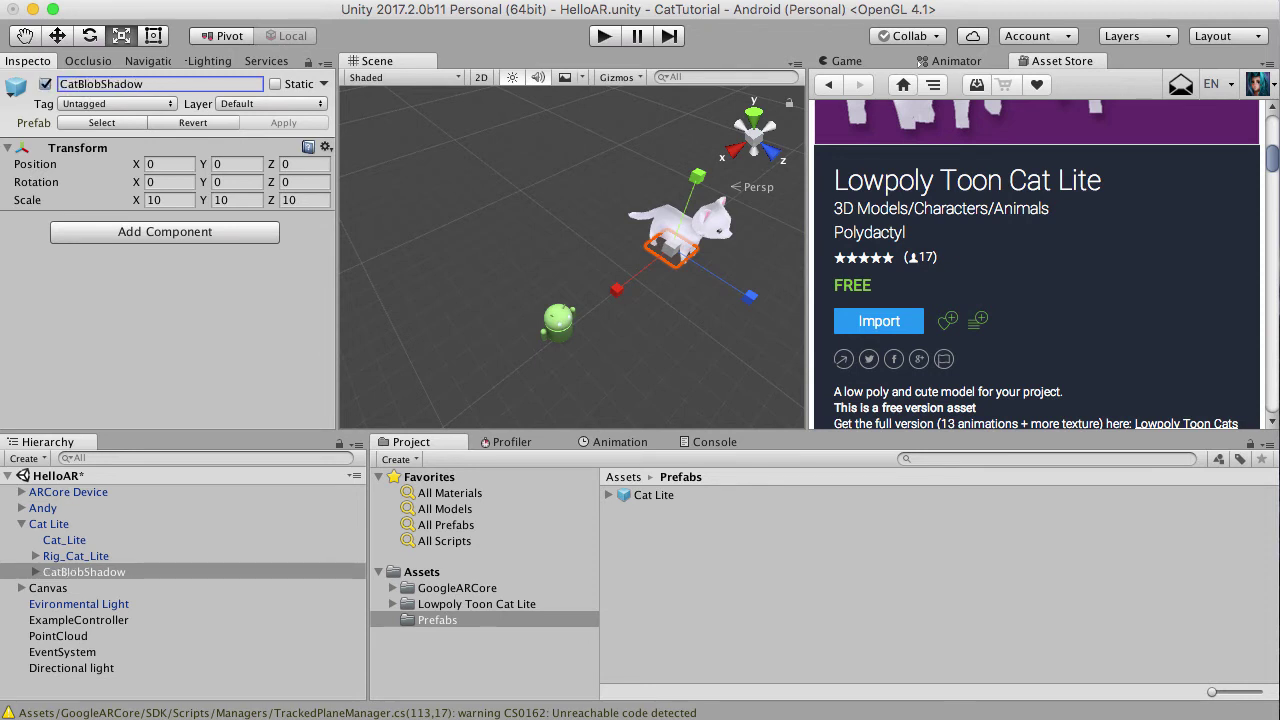
right_click_drag(562, 237, 661, 209)
scroll(661, 209, "up", 2)
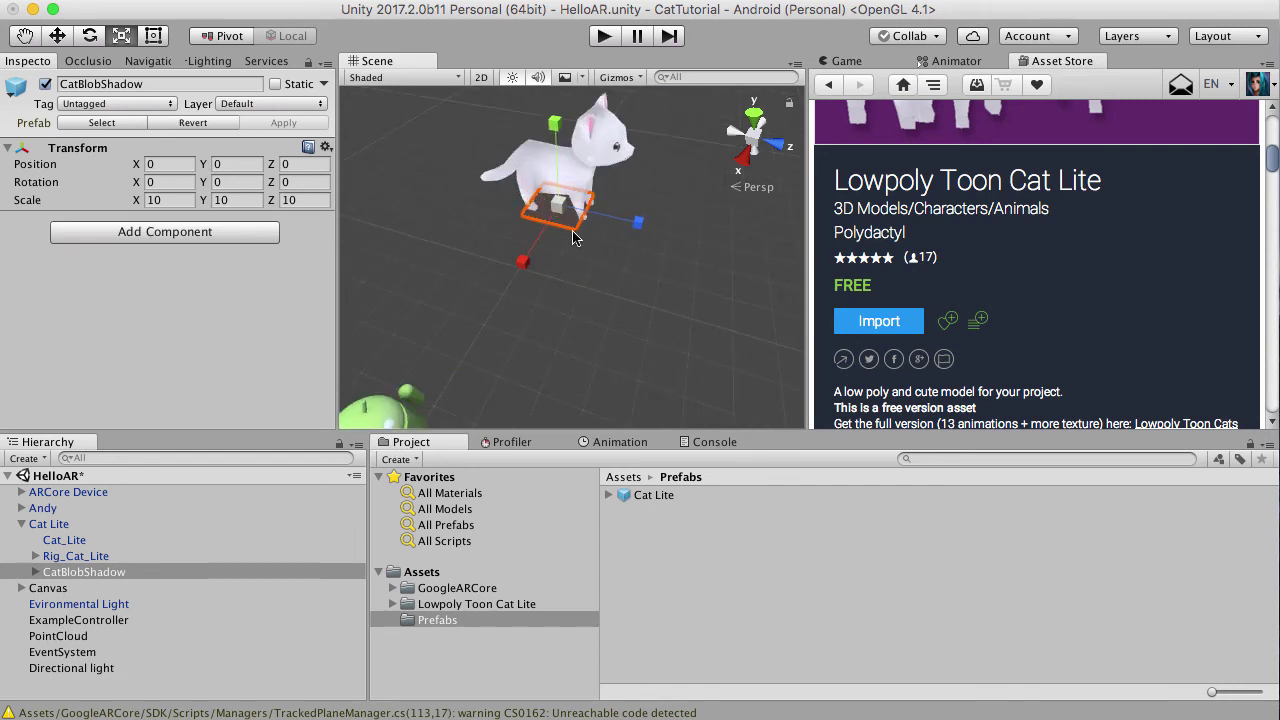
left_click(22, 524)
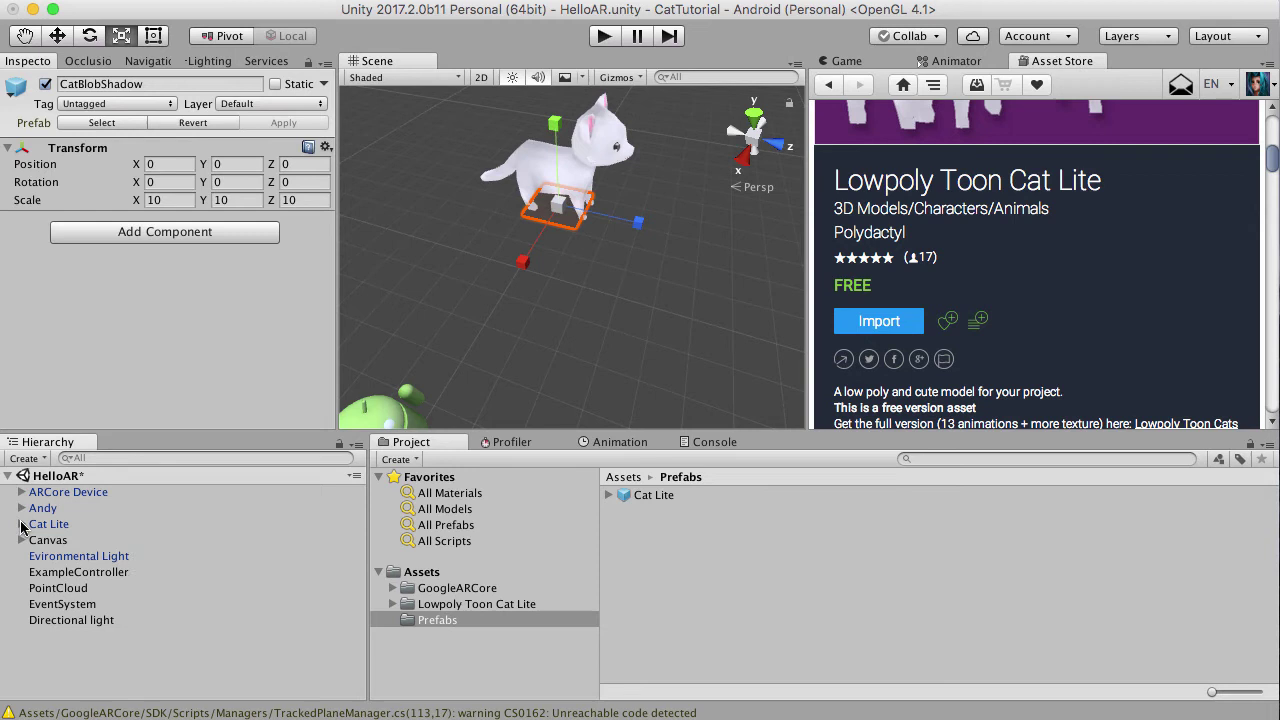
- Apply Cat Lite's changes to its prefab, then delete Andy and Cat Lite from the scene
left_click(45, 527)
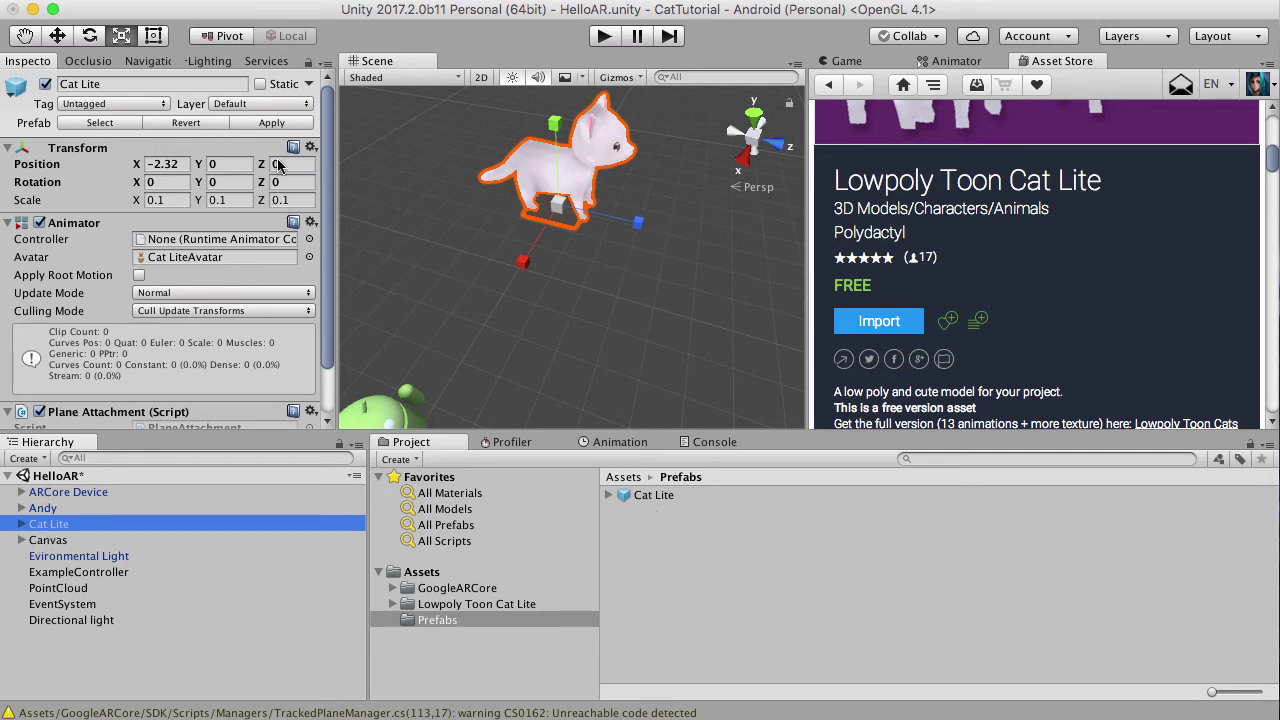
left_click(272, 123)
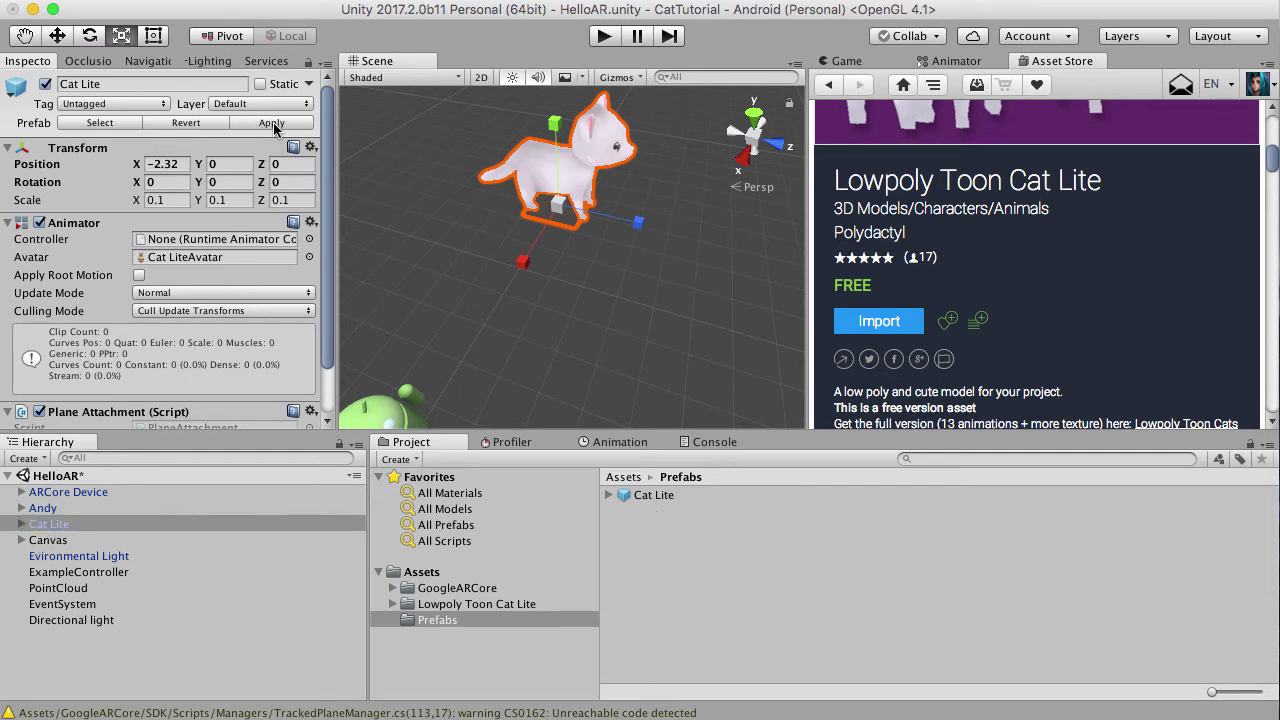
right_click(127, 519)
left_click(170, 607)
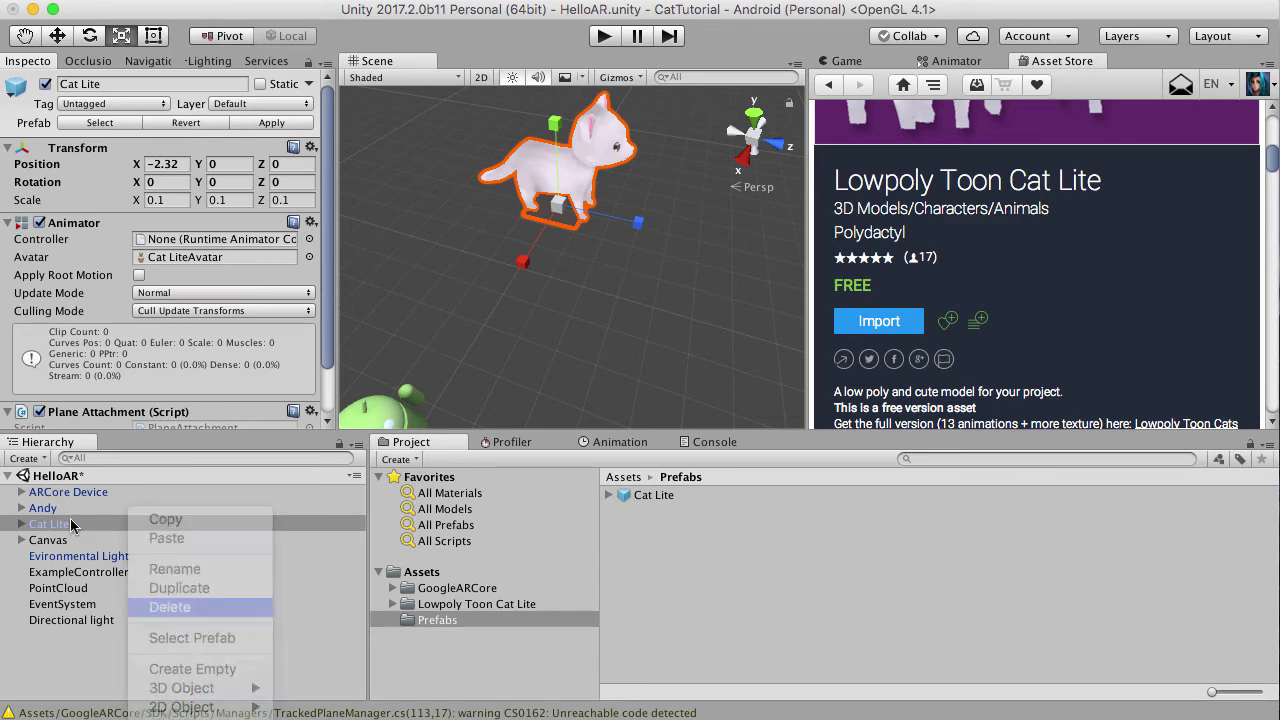
left_click(64, 508)
right_click(66, 507)
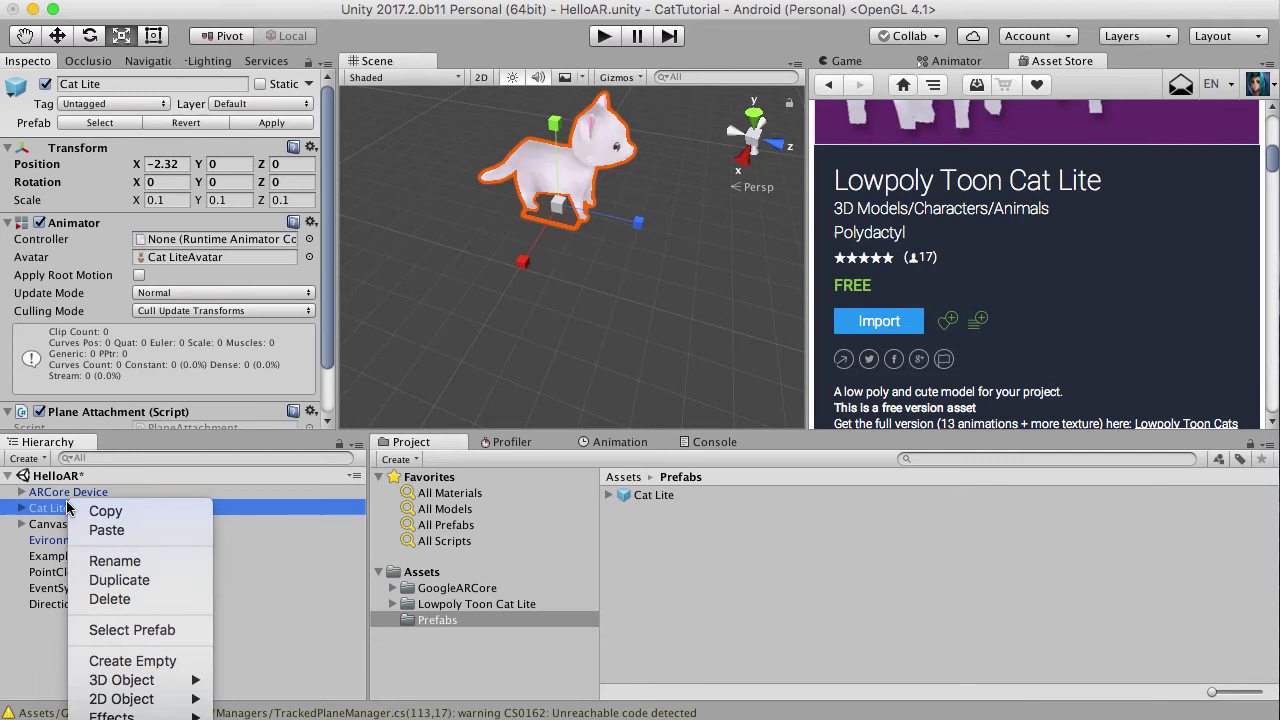
left_click(125, 599)
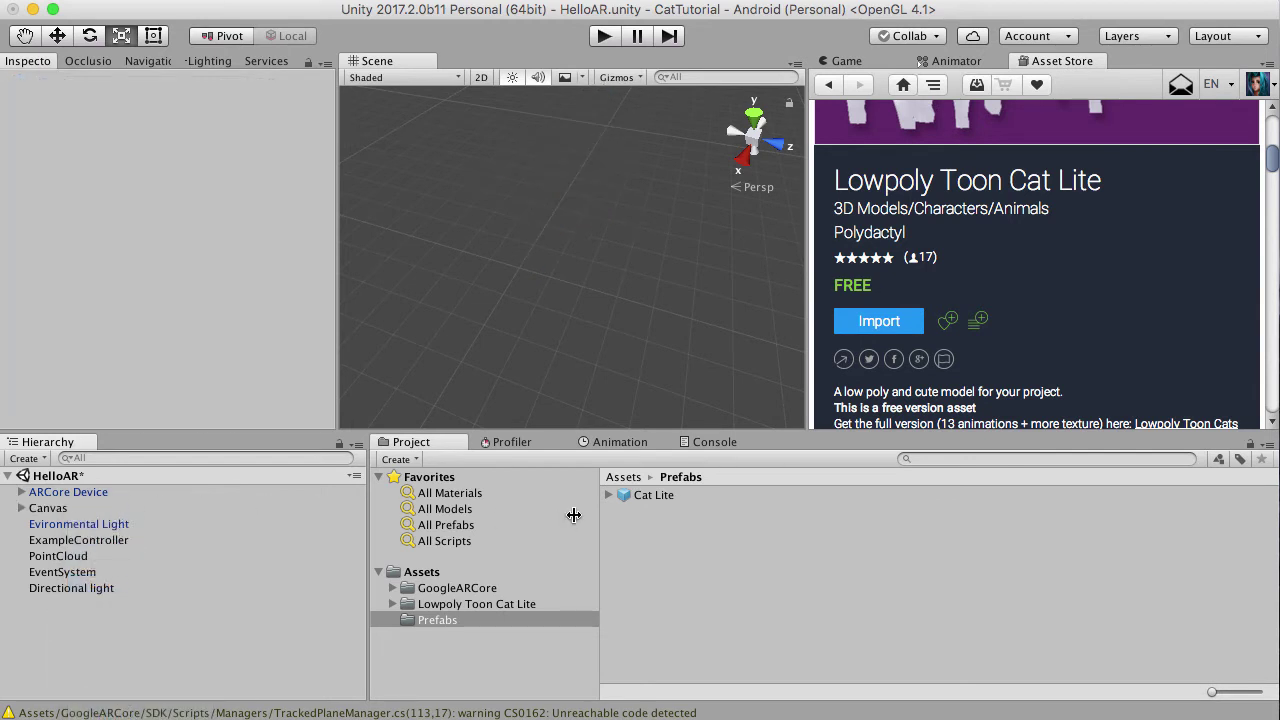
- Confirm the Cat Lite prefab asset includes CatBlobShadow, then save the HelloAR scene
left_click(655, 496)
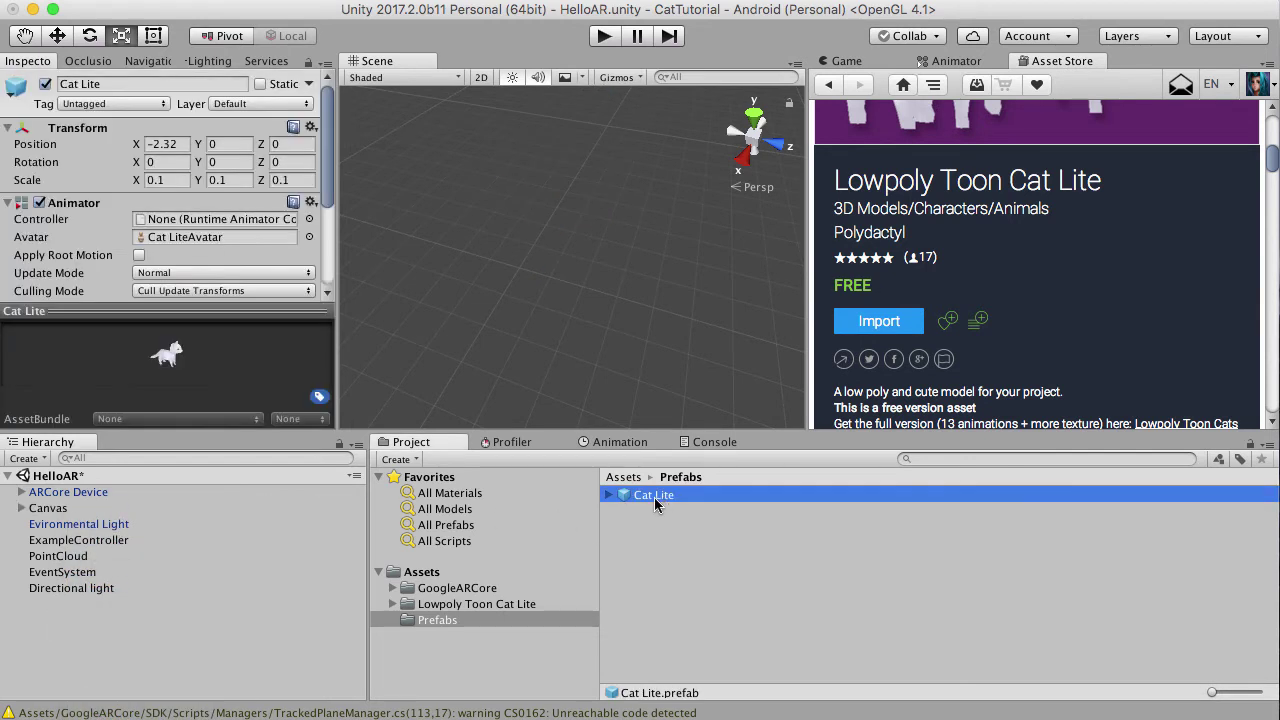
scroll(135, 177, "down", 5)
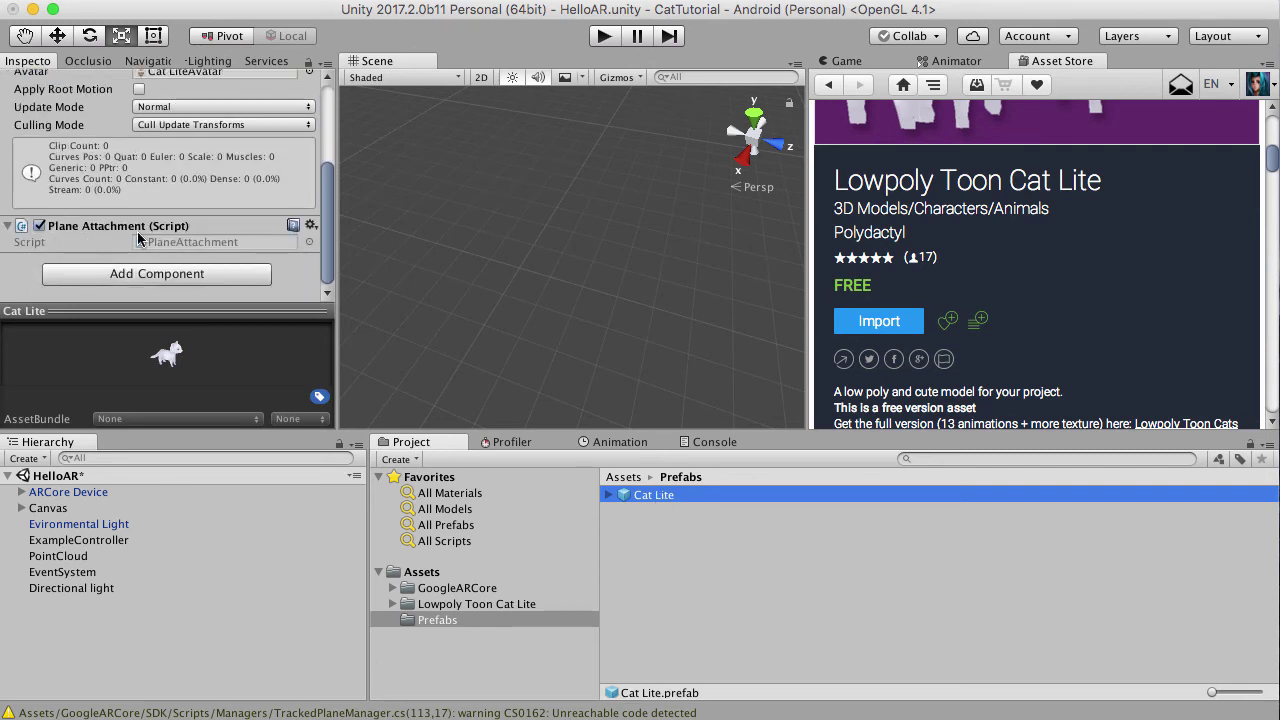
left_click(606, 495)
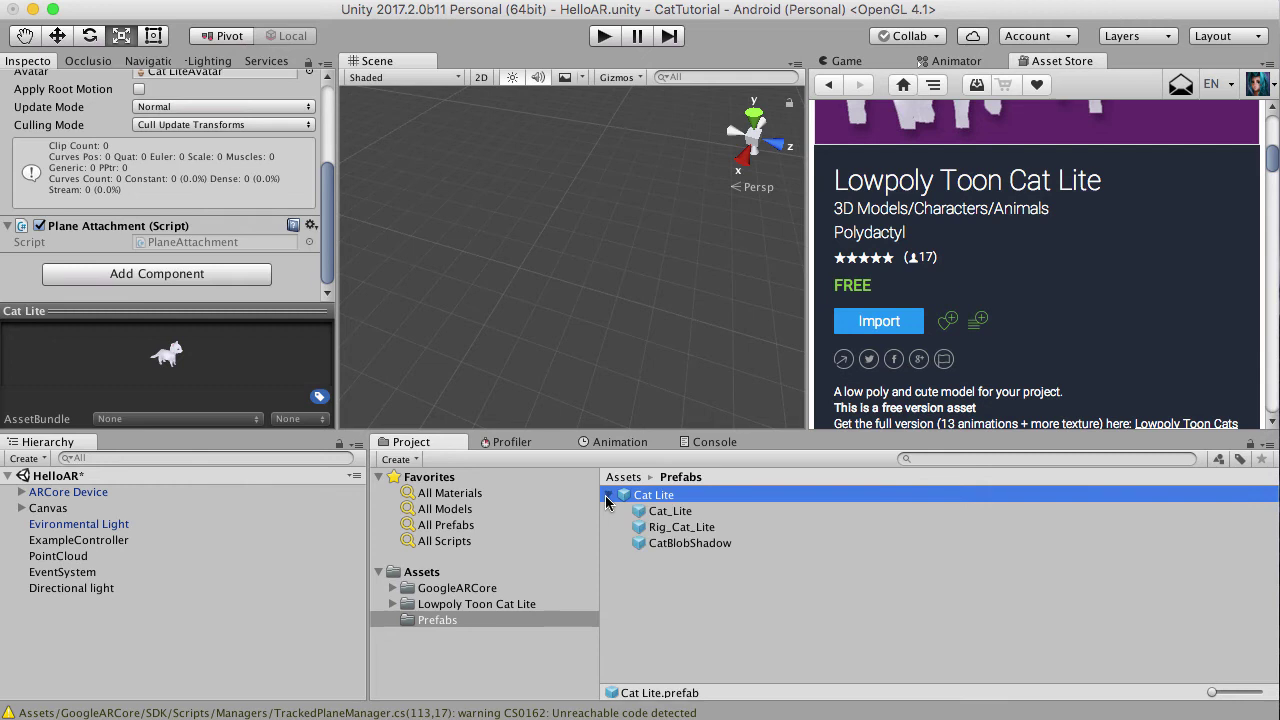
left_click(604, 495)
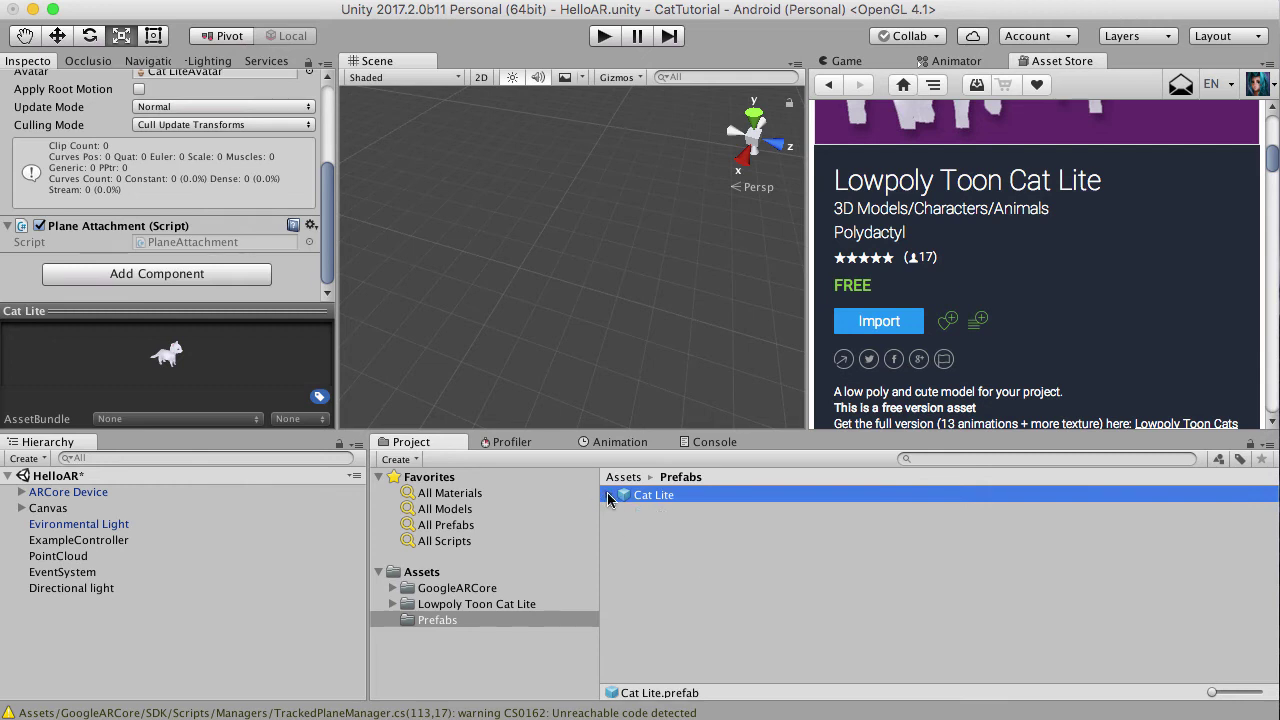
scroll(608, 396, "up", 5)
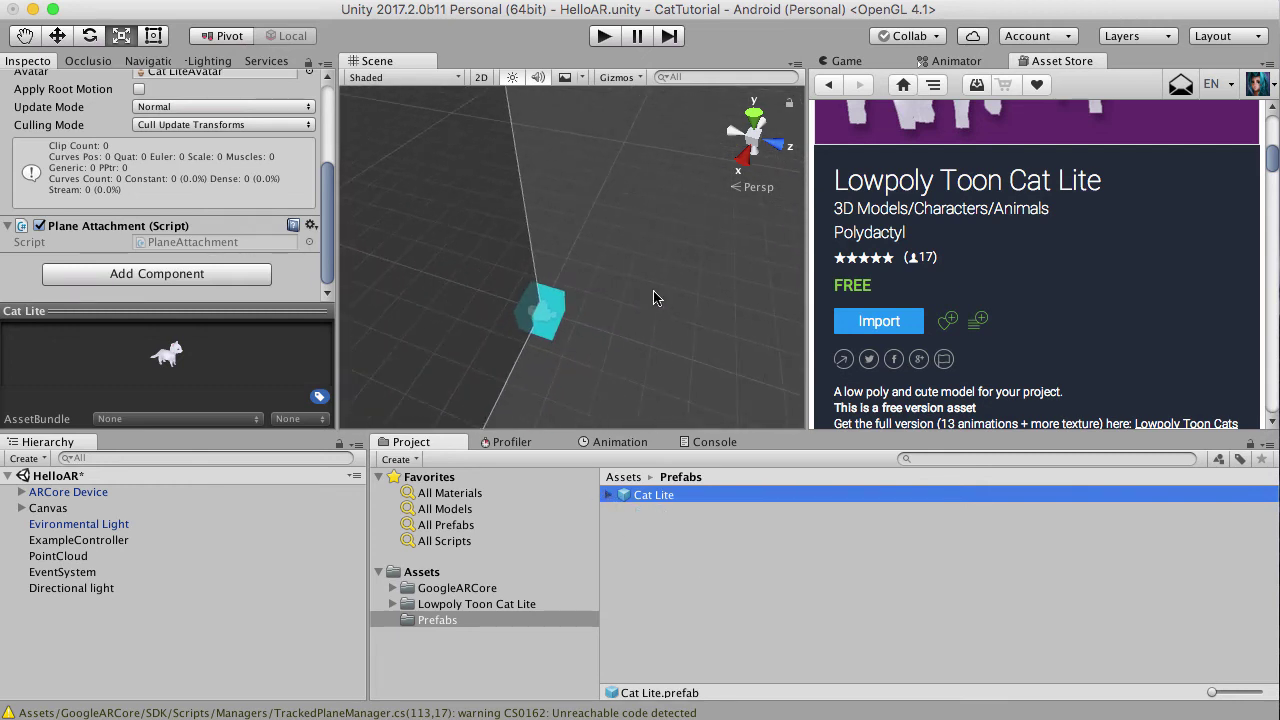
left_click_drag(653, 297, 445, 276, "alt")
scroll(440, 274, "down", 3)
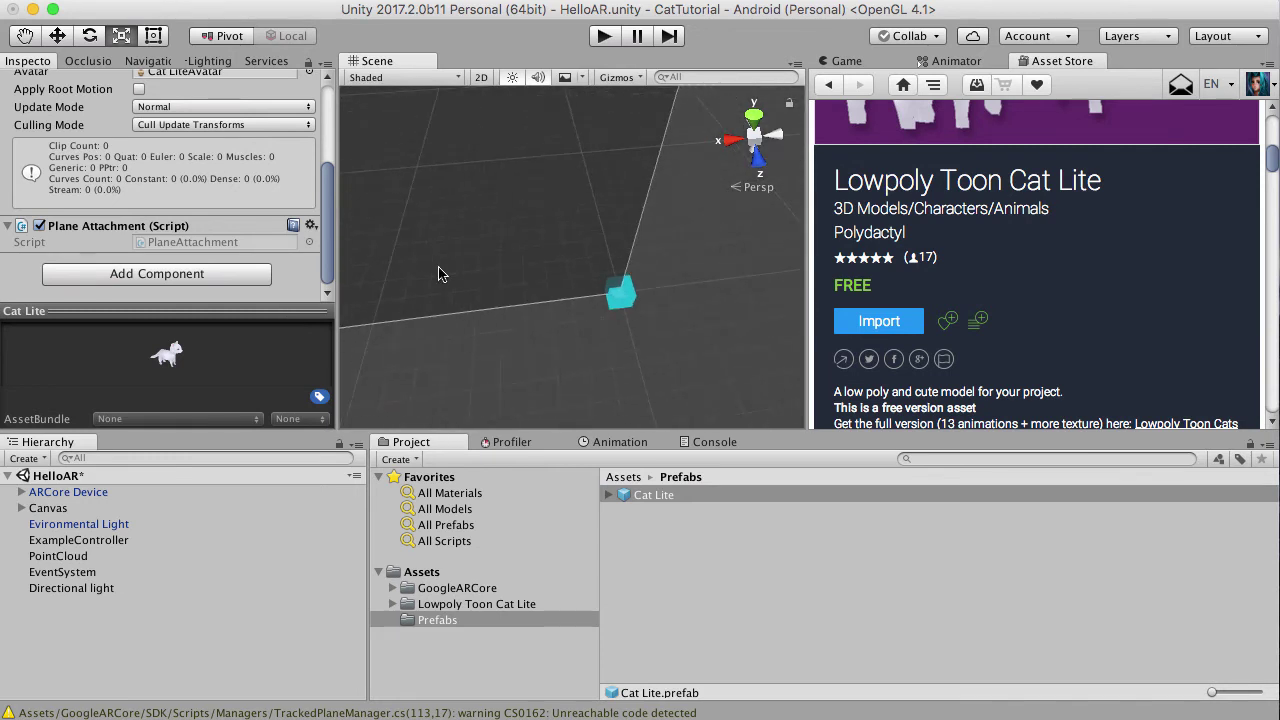
left_click(440, 274)
key("super+s")
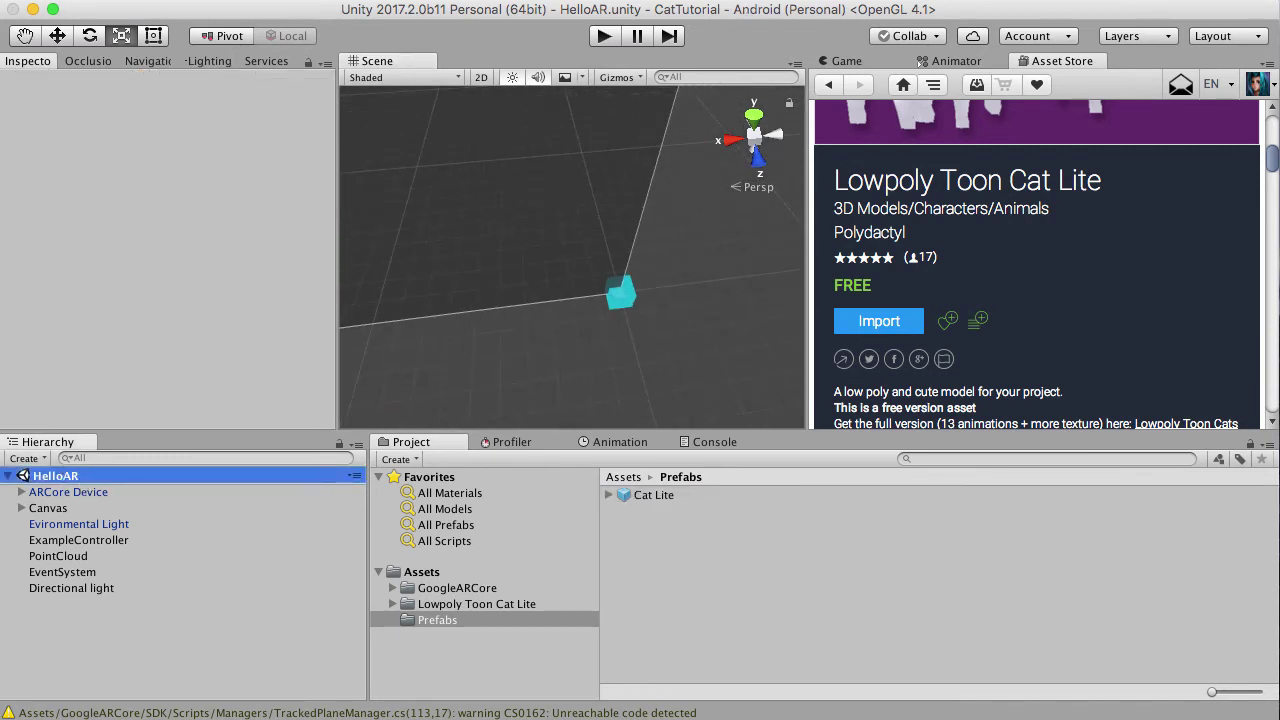
- From File > Build Settings, launch Build And Run with the Android platform
left_click(118, 0)
left_click(146, 20)
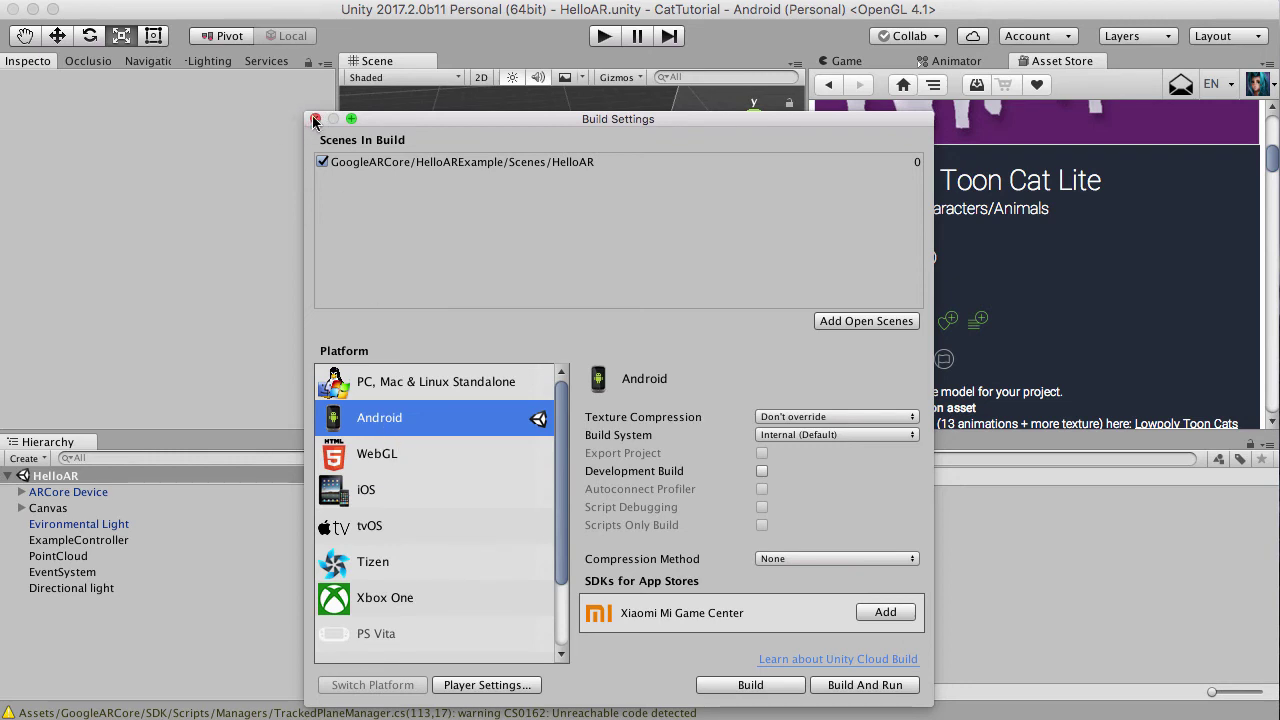
left_click(844, 686)
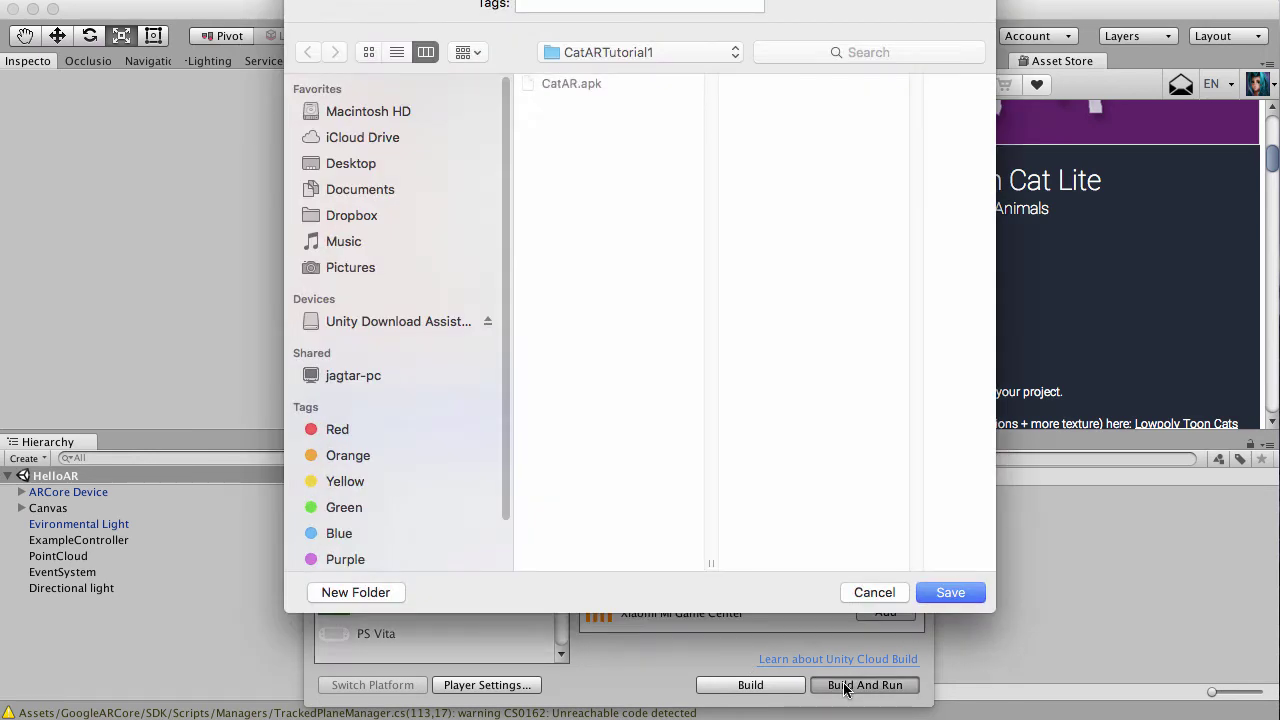